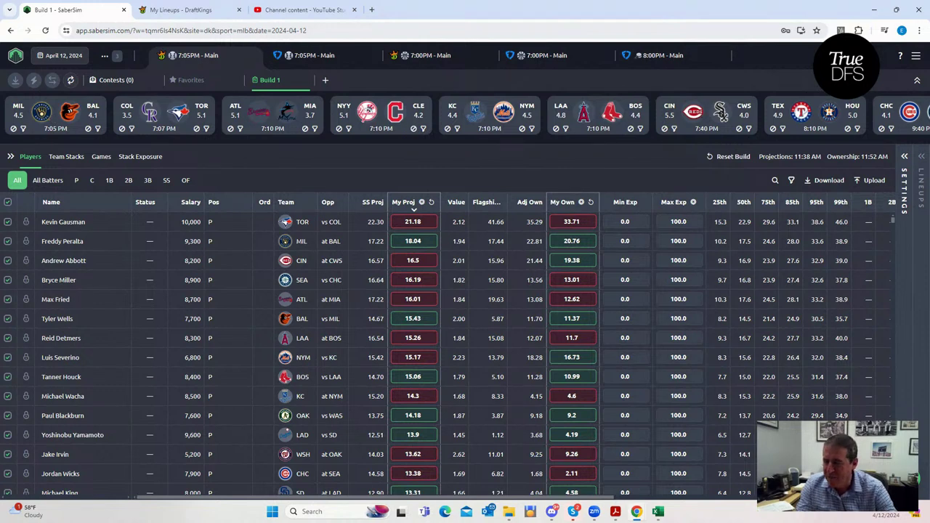
Switch to the DraftKings My Lineups page and filter the lineup's player pool to the MIL–BAL game.
{"action": "left_click", "coordinate": [196, 10]}
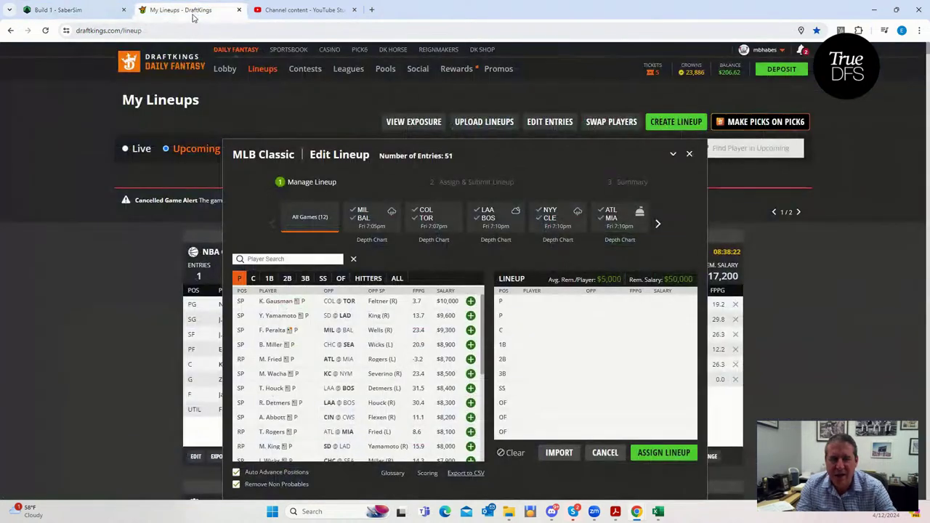
{"action": "left_click", "coordinate": [363, 222]}
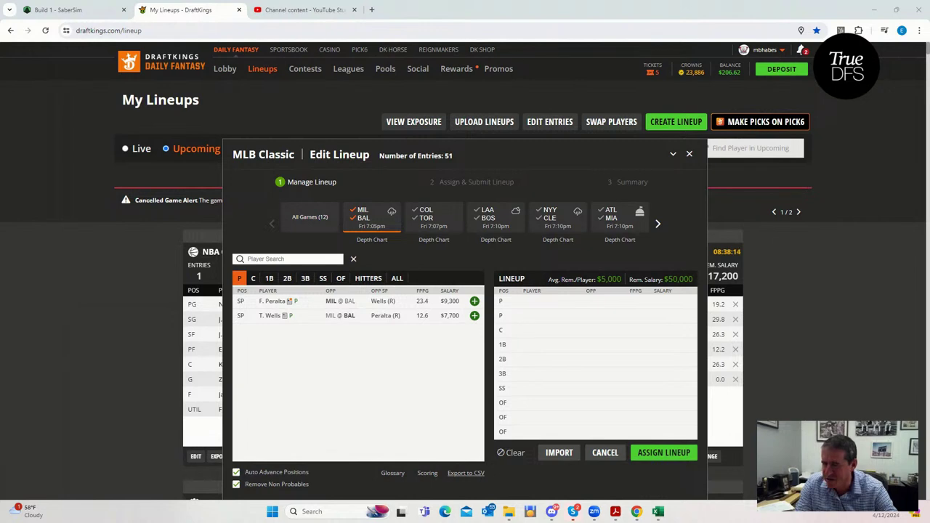
Switch to the MLBDK_Proj workbook and examine the MIL pitcher's salary, projected points, Sheets Value Score and ownership on the TrueDFS sheet.
{"action": "key", "text": "alt+Tab"}
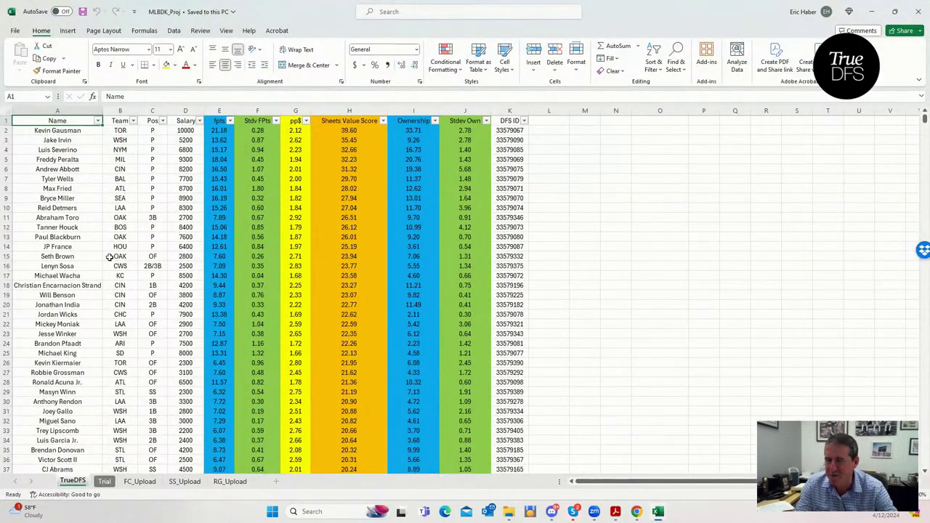
{"action": "left_click", "coordinate": [284, 189]}
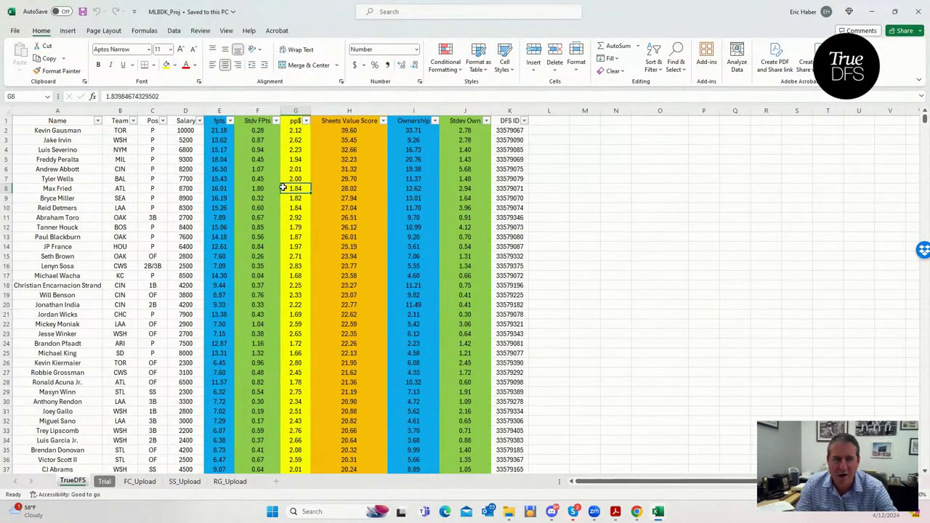
{"action": "left_click", "coordinate": [362, 158]}
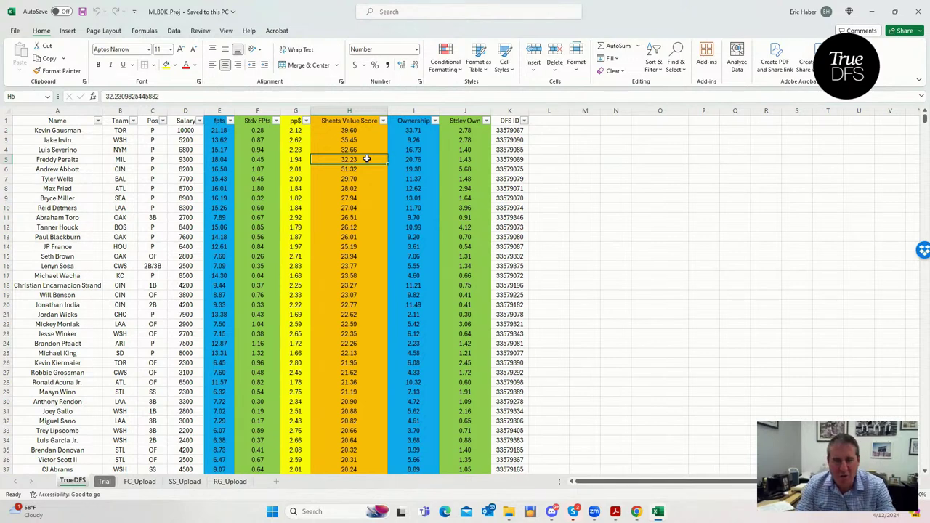
{"action": "left_click", "coordinate": [415, 159]}
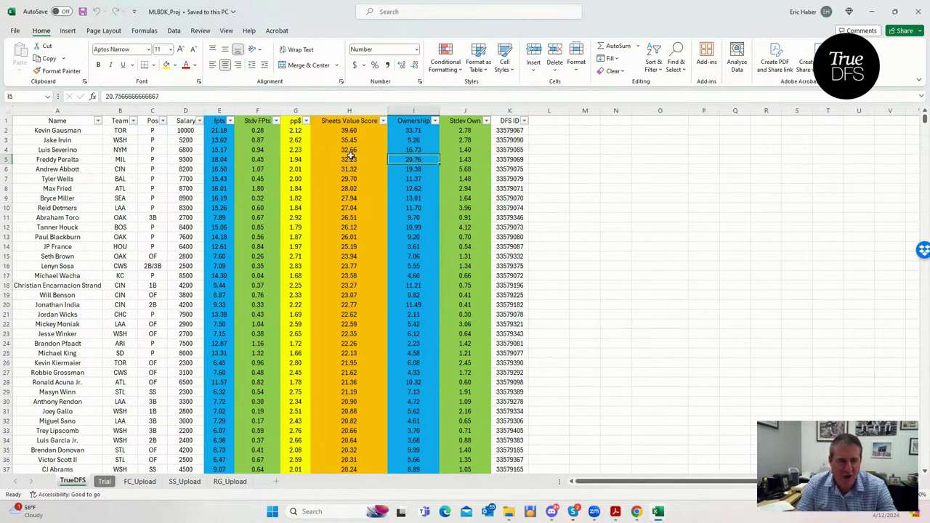
{"action": "left_click", "coordinate": [219, 159]}
{"action": "left_click", "coordinate": [180, 159]}
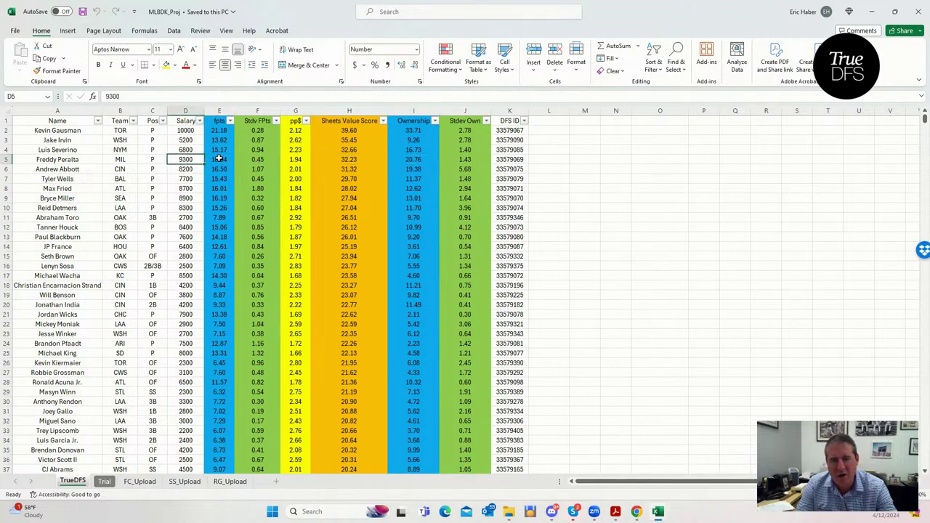
{"action": "left_click", "coordinate": [219, 159]}
{"action": "left_click", "coordinate": [349, 159]}
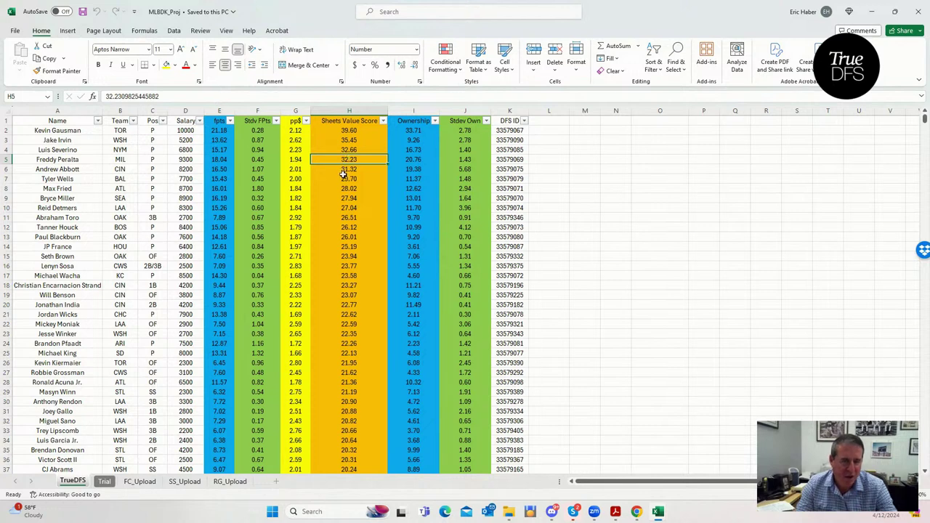
{"action": "left_click_drag", "start_coordinate": [153, 132], "coordinate": [155, 209]}
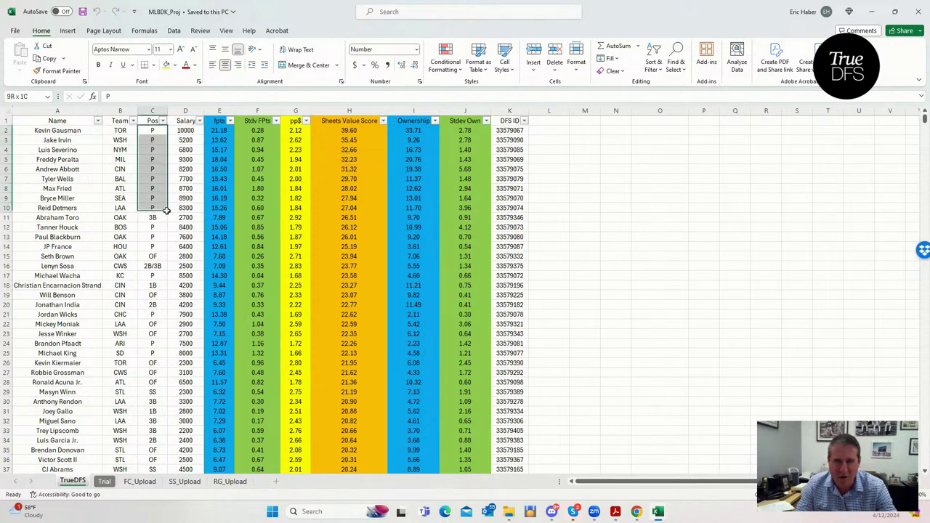
{"action": "left_click", "coordinate": [349, 160]}
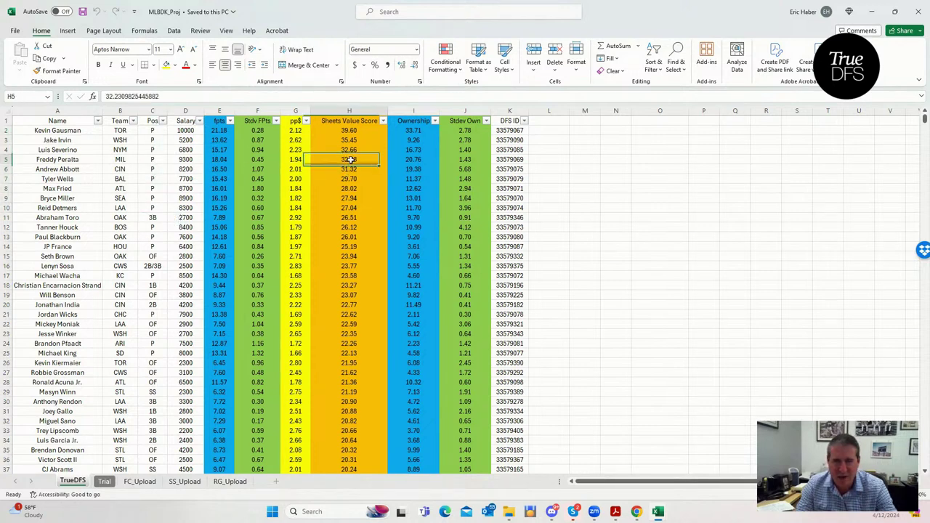
{"action": "left_click", "coordinate": [412, 160]}
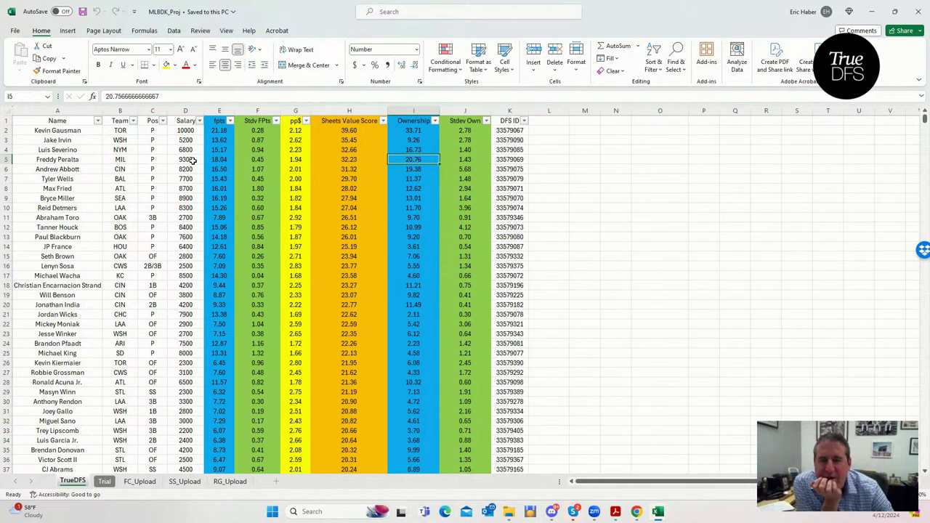
Compare the BAL pitcher's salary, Sheets Value Score and ownership with those of the MIL pitcher.
{"action": "left_click", "coordinate": [176, 179]}
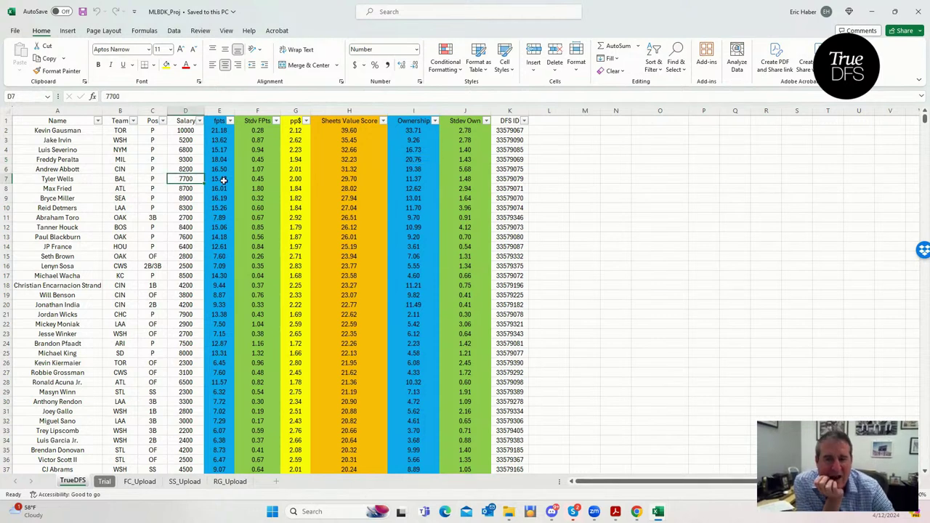
{"action": "left_click", "coordinate": [348, 178]}
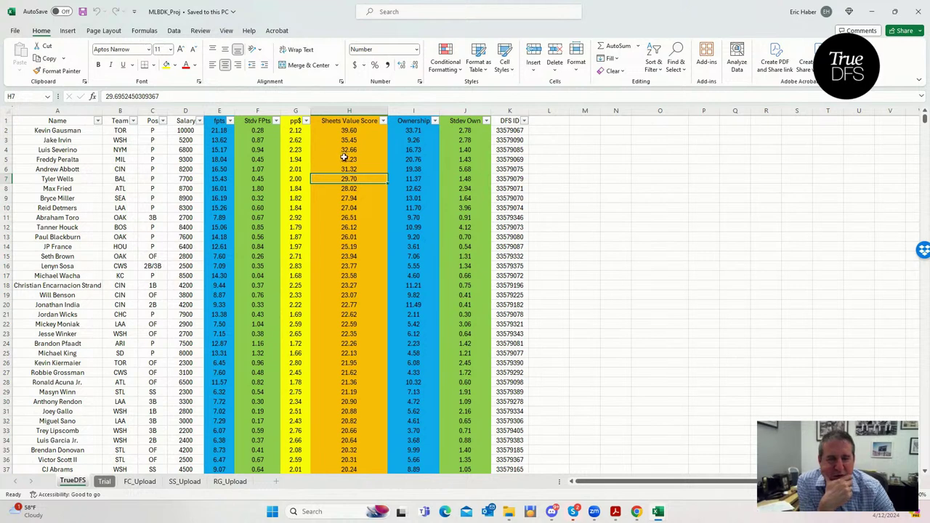
{"action": "left_click", "coordinate": [345, 159]}
{"action": "left_click", "coordinate": [355, 186]}
{"action": "left_click", "coordinate": [350, 160]}
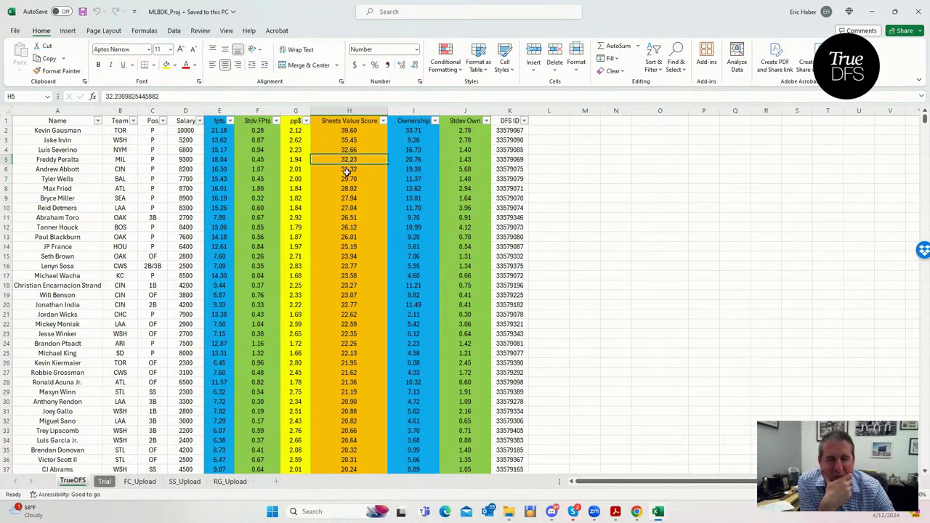
{"action": "left_click", "coordinate": [347, 176]}
{"action": "left_click", "coordinate": [402, 181]}
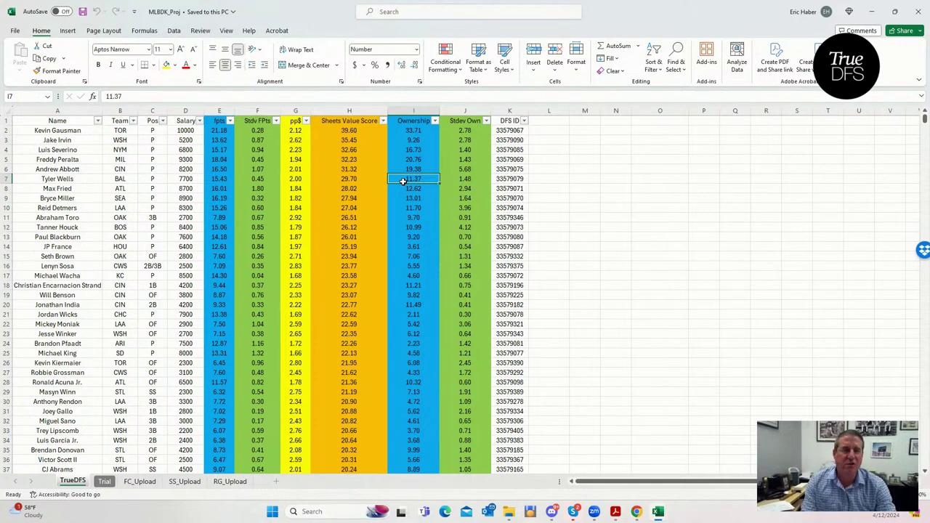
Return to the DraftKings lineup editor and add the $7,700 BAL pitcher to the lineup.
{"action": "left_click", "coordinate": [871, 11]}
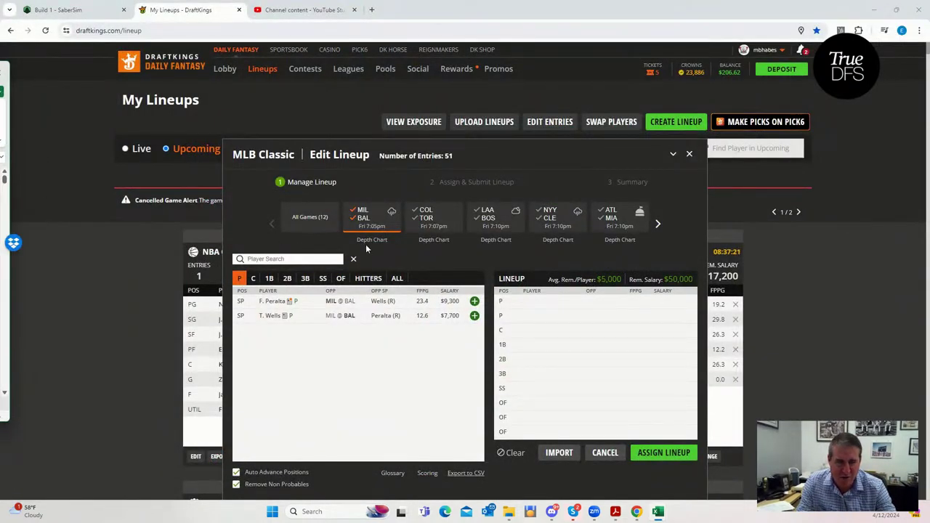
{"action": "left_click", "coordinate": [475, 316]}
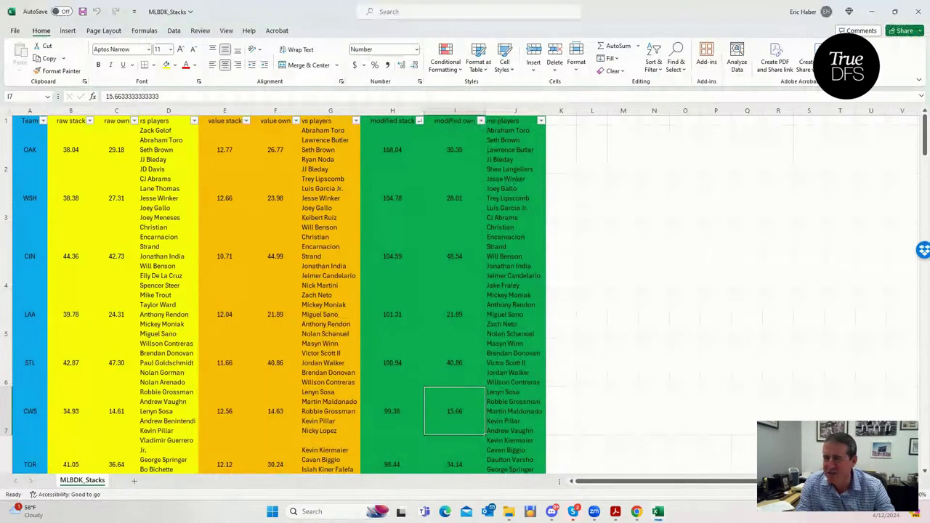
Sort the MLBDK_Stacks table from largest to smallest by raw stack, value stack and modified stack in turn.
{"action": "left_click", "coordinate": [90, 121]}
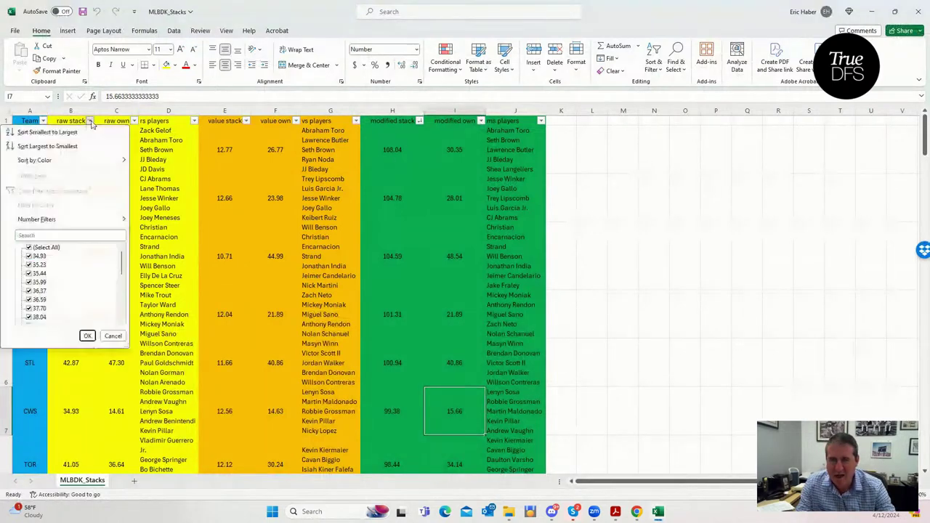
{"action": "left_click", "coordinate": [62, 146]}
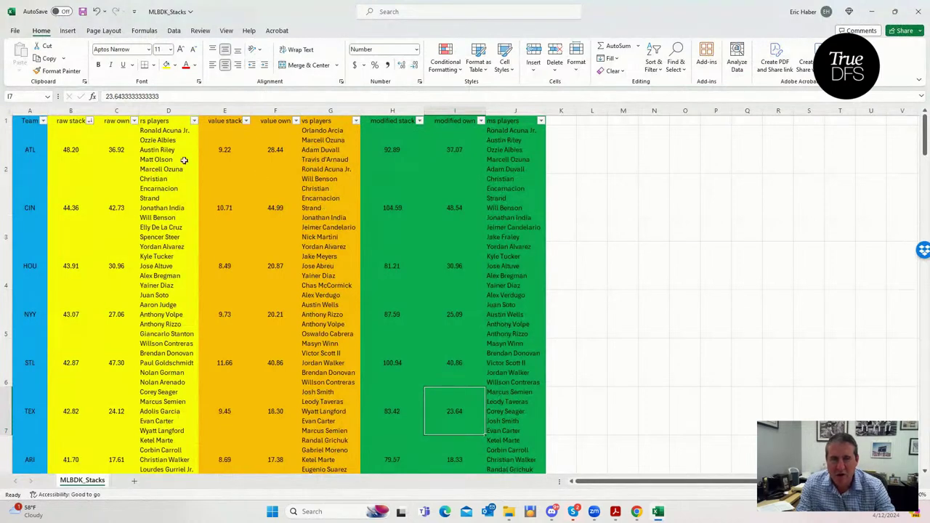
{"action": "left_click", "coordinate": [245, 120]}
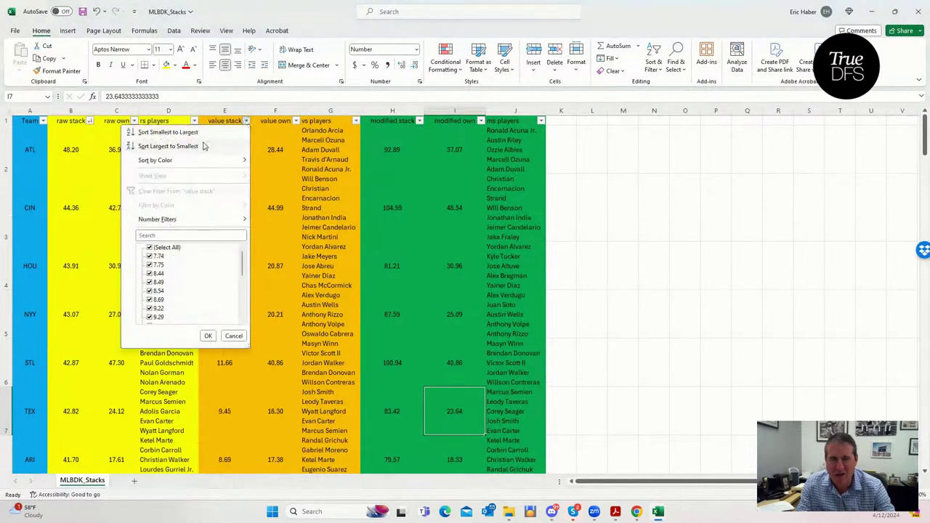
{"action": "left_click", "coordinate": [203, 144]}
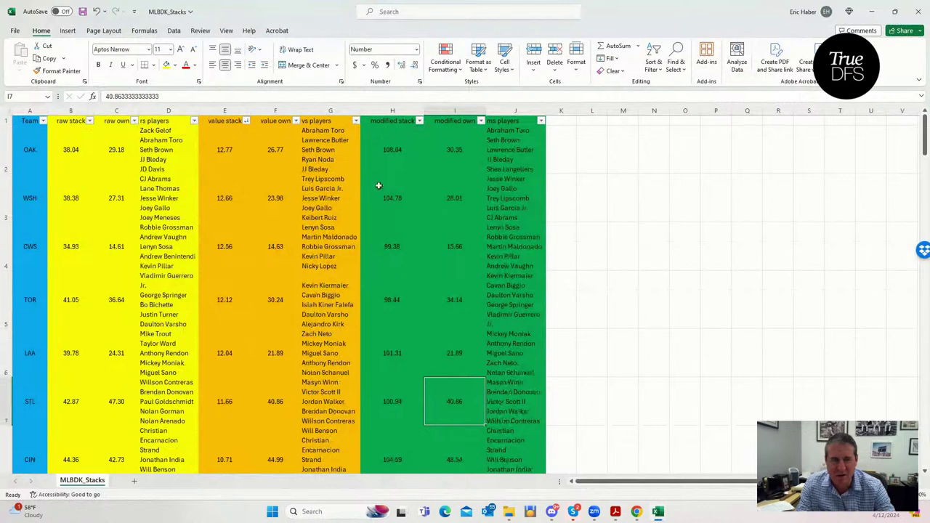
{"action": "left_click", "coordinate": [419, 120]}
{"action": "left_click", "coordinate": [363, 146]}
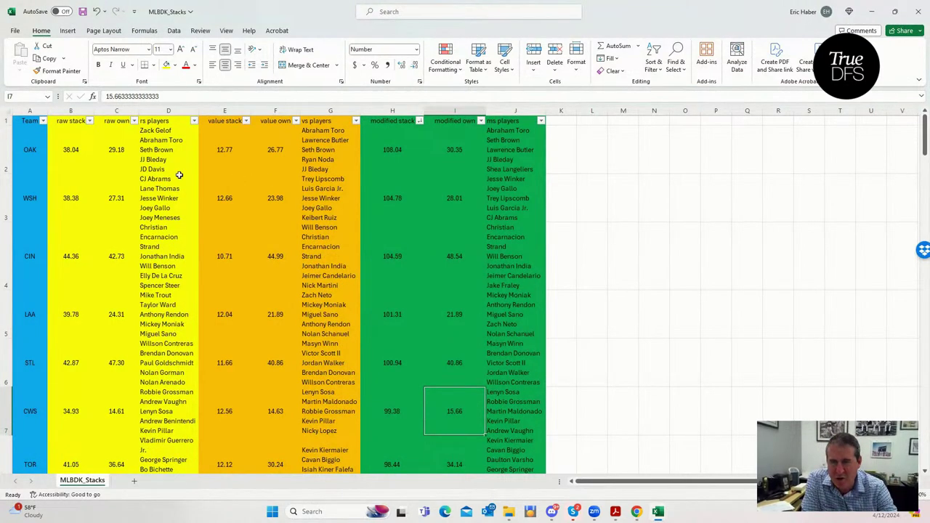
Sort the stacks table by team from A to Z and select the BAL team cell.
{"action": "left_click", "coordinate": [43, 121]}
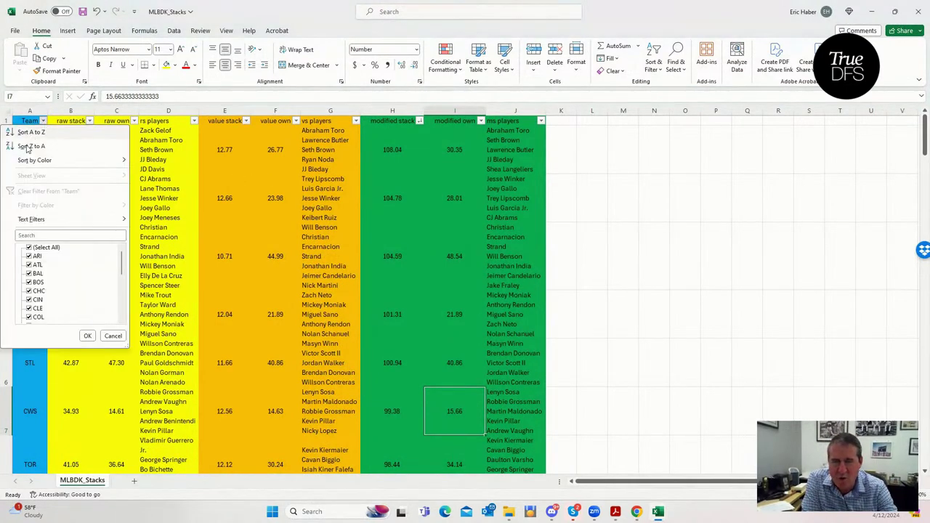
{"action": "left_click", "coordinate": [32, 132]}
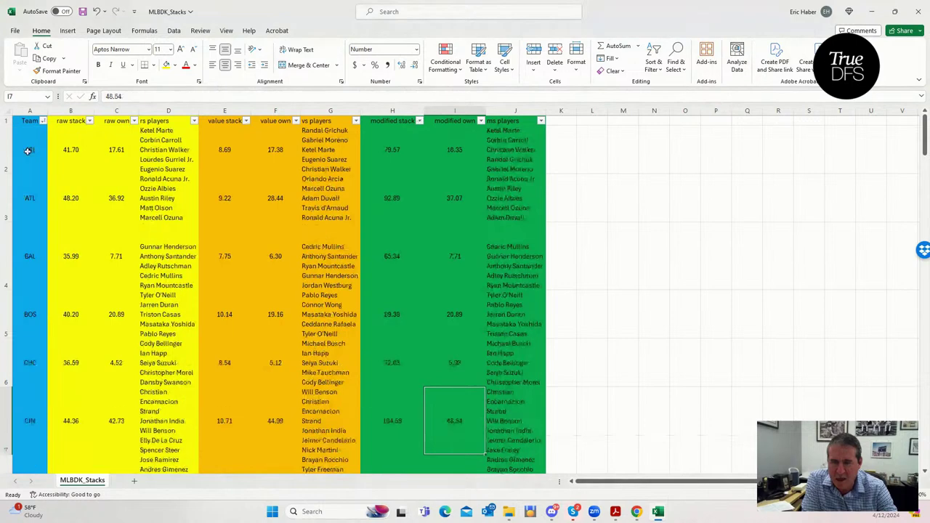
{"action": "left_click", "coordinate": [38, 279]}
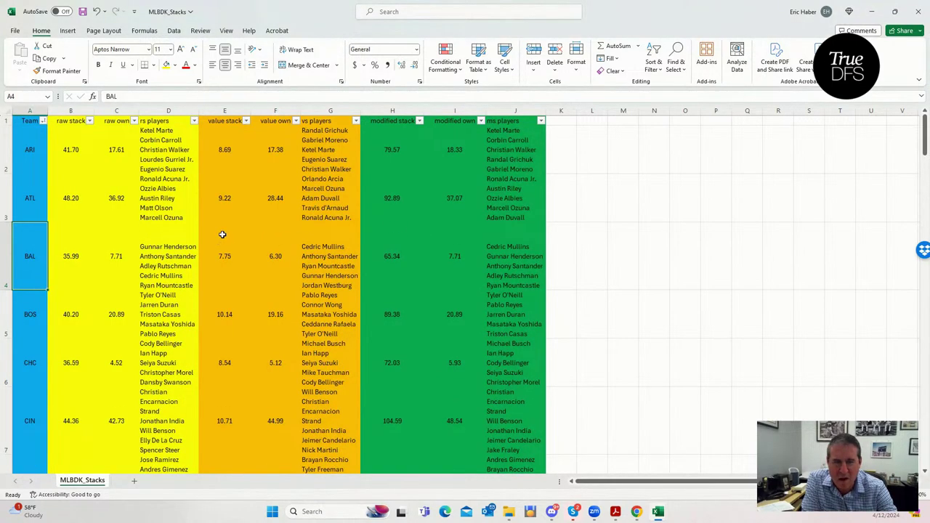
Sort the stacks table by raw stack from largest to smallest and locate BAL's raw stack value in the ranking.
{"action": "left_click", "coordinate": [89, 120]}
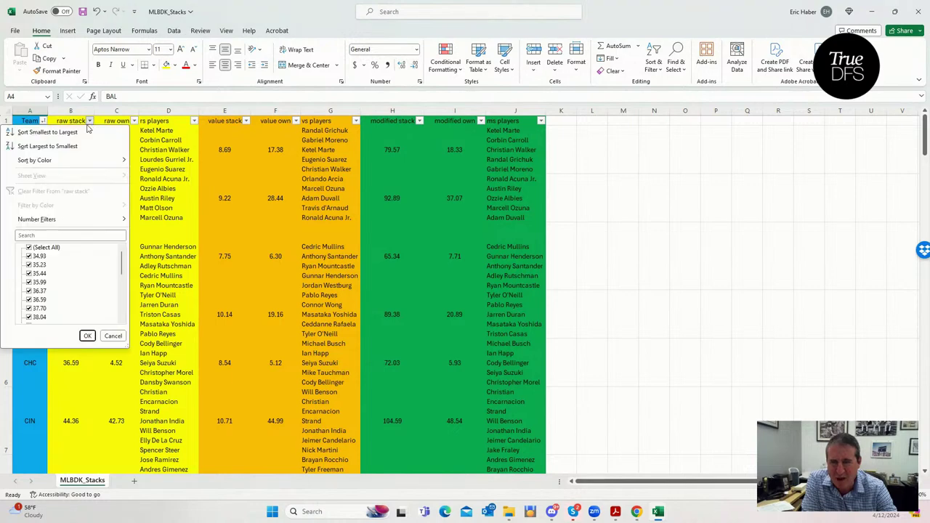
{"action": "left_click", "coordinate": [59, 147]}
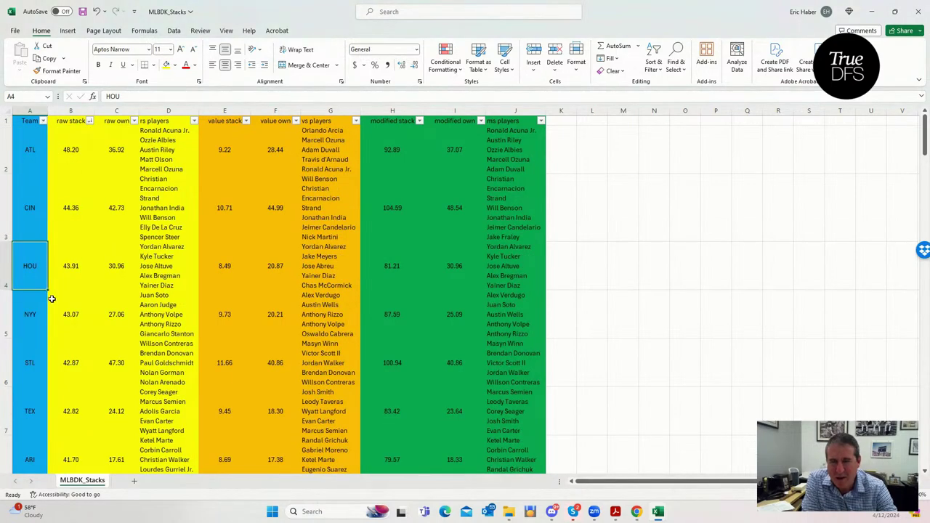
{"action": "scroll", "coordinate": [47, 364], "scroll_direction": "down", "scroll_amount": 5}
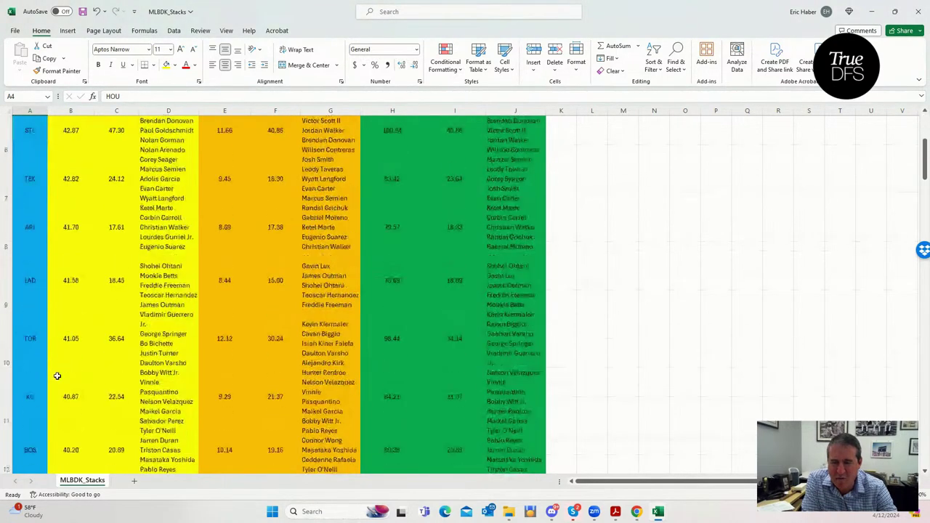
{"action": "scroll", "coordinate": [56, 378], "scroll_direction": "down", "scroll_amount": 6}
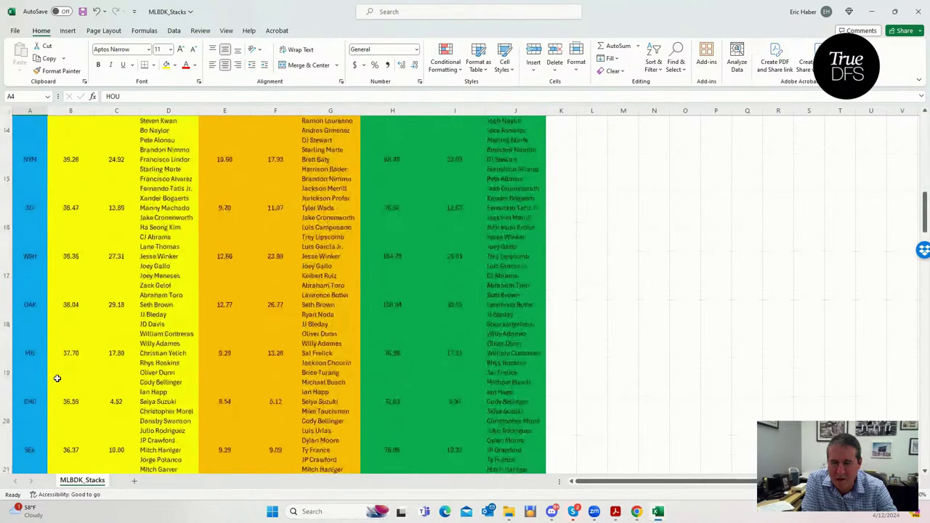
{"action": "scroll", "coordinate": [57, 374], "scroll_direction": "up", "scroll_amount": 7}
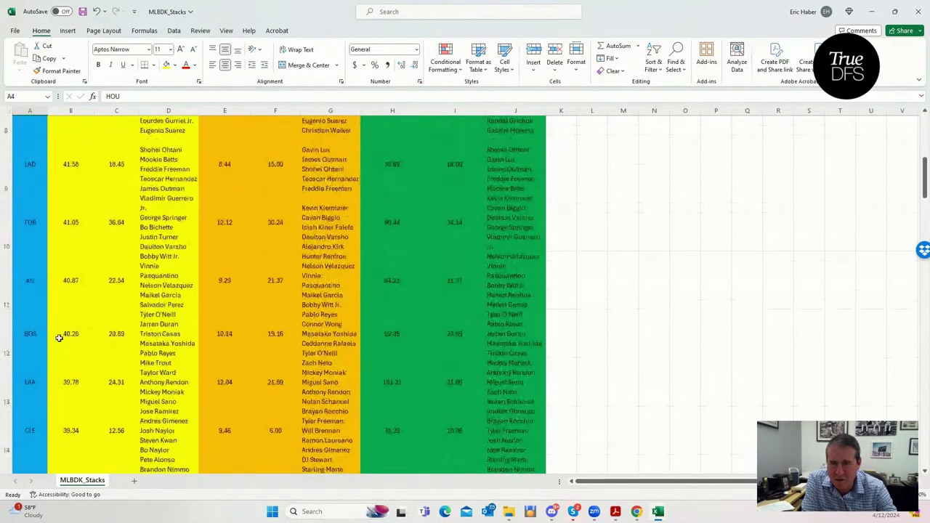
{"action": "scroll", "coordinate": [59, 320], "scroll_direction": "up", "scroll_amount": 3}
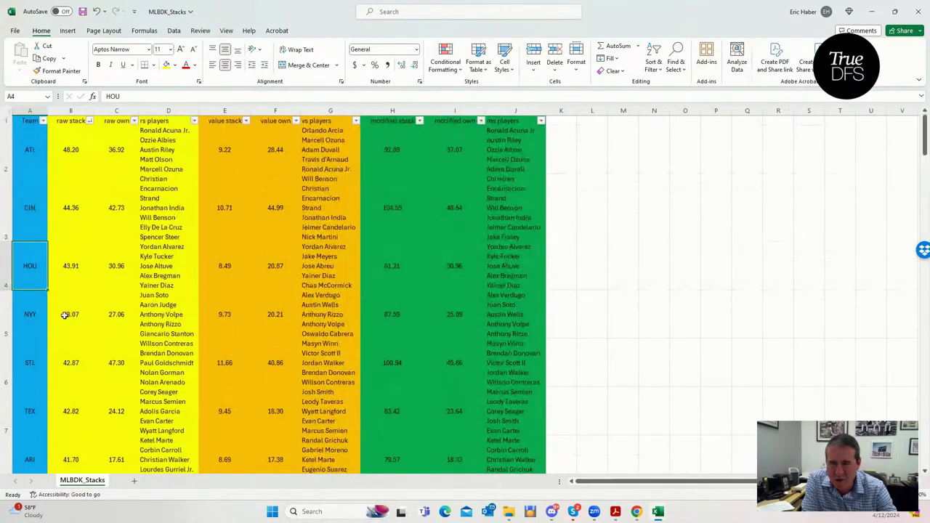
{"action": "scroll", "coordinate": [66, 312], "scroll_direction": "down", "scroll_amount": 2}
{"action": "scroll", "coordinate": [68, 331], "scroll_direction": "down", "scroll_amount": 9}
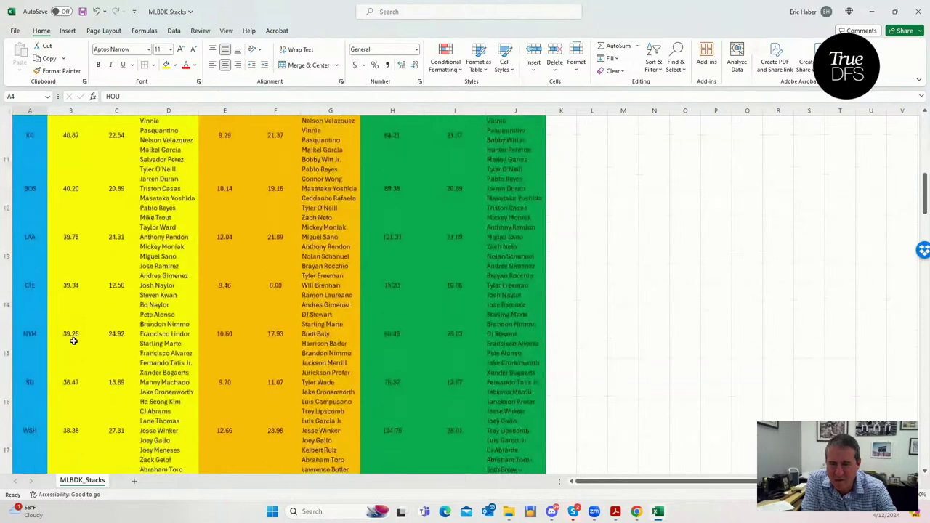
{"action": "scroll", "coordinate": [74, 341], "scroll_direction": "down", "scroll_amount": 5}
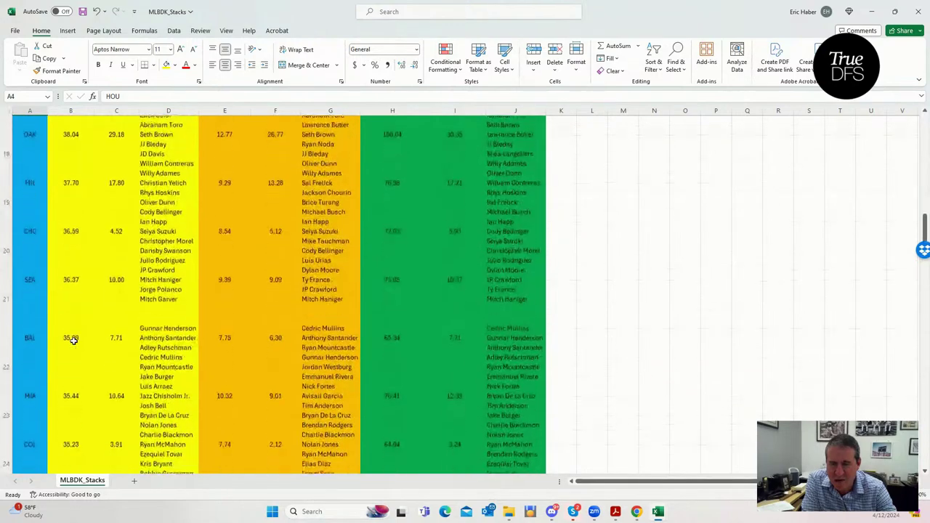
{"action": "left_click", "coordinate": [71, 335]}
{"action": "scroll", "coordinate": [476, 305], "scroll_direction": "up", "scroll_amount": 10}
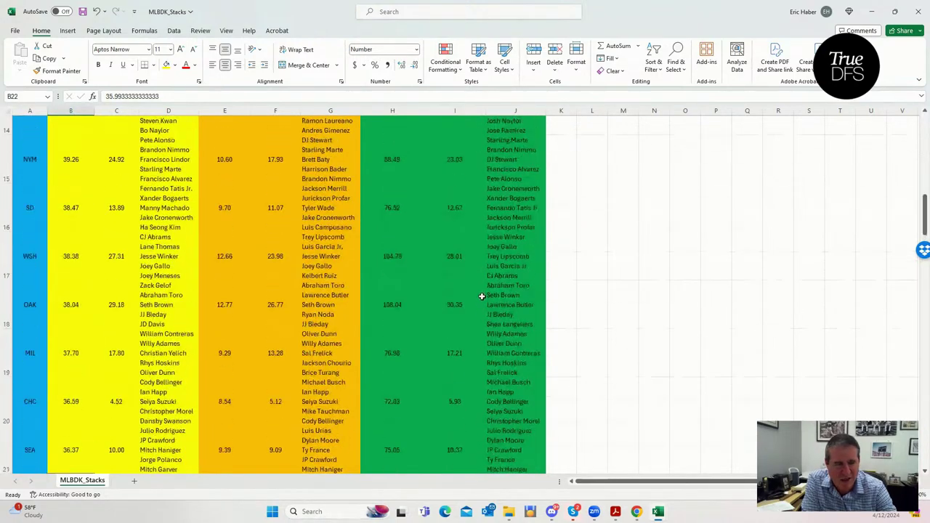
{"action": "scroll", "coordinate": [484, 295], "scroll_direction": "up", "scroll_amount": 6}
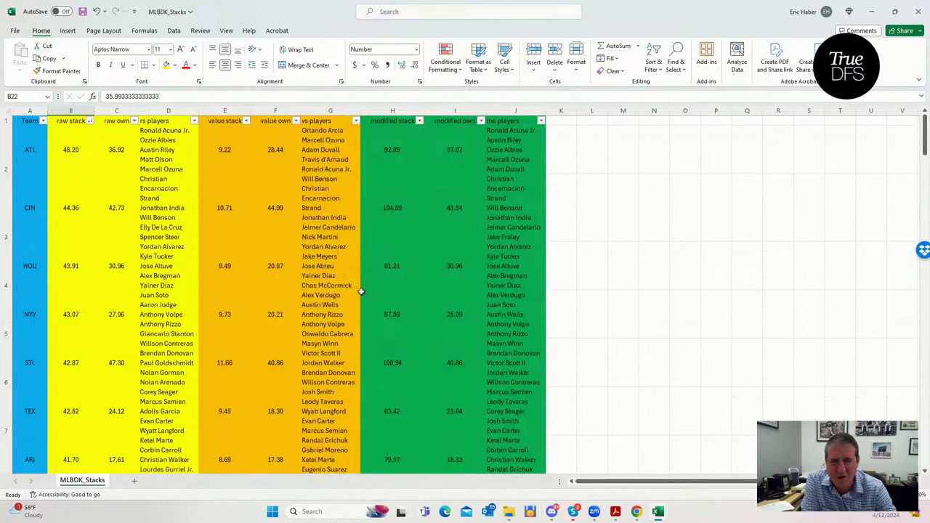
Find BAL in the raw stack ranking, and sort the table by modified stack from largest to smallest, selecting the first team cell.
{"action": "scroll", "coordinate": [361, 291], "scroll_direction": "down", "scroll_amount": 7}
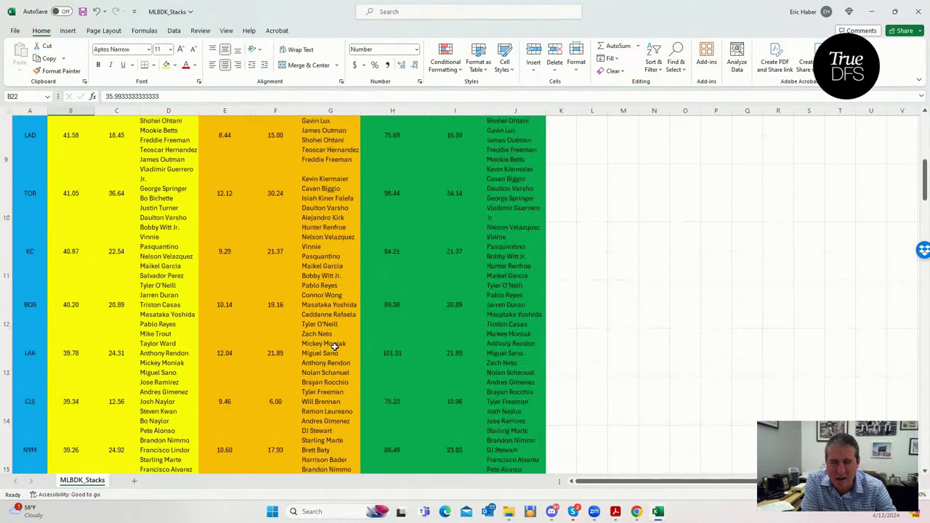
{"action": "scroll", "coordinate": [334, 348], "scroll_direction": "down", "scroll_amount": 9}
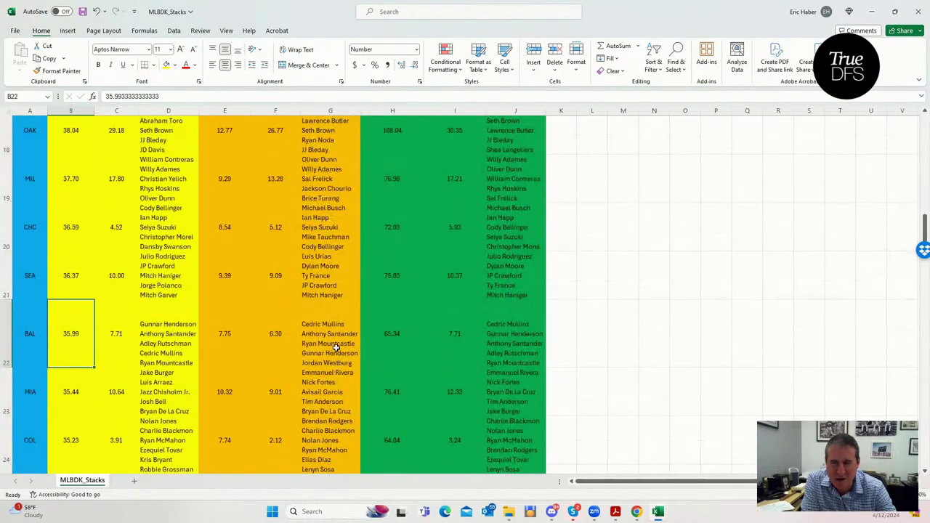
{"action": "scroll", "coordinate": [335, 347], "scroll_direction": "up", "scroll_amount": 16}
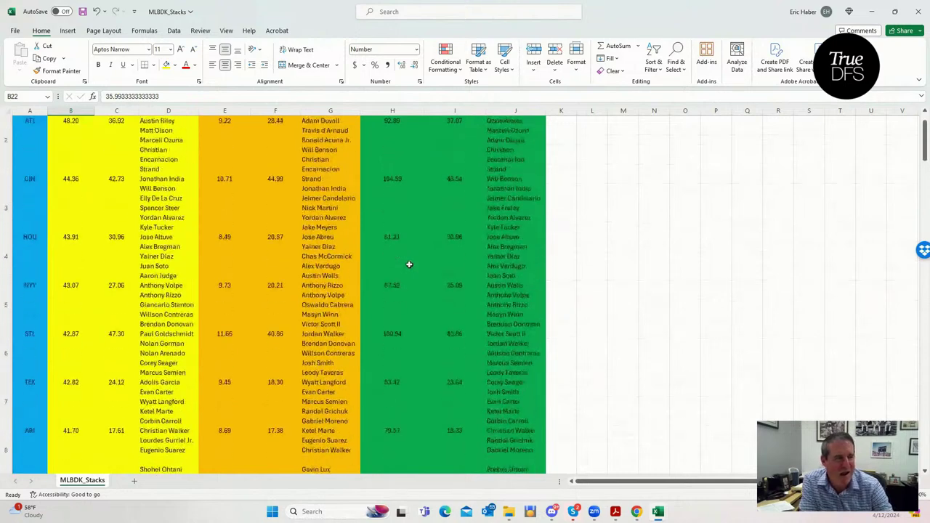
{"action": "scroll", "coordinate": [409, 265], "scroll_direction": "up", "scroll_amount": 1}
{"action": "left_click", "coordinate": [419, 120]}
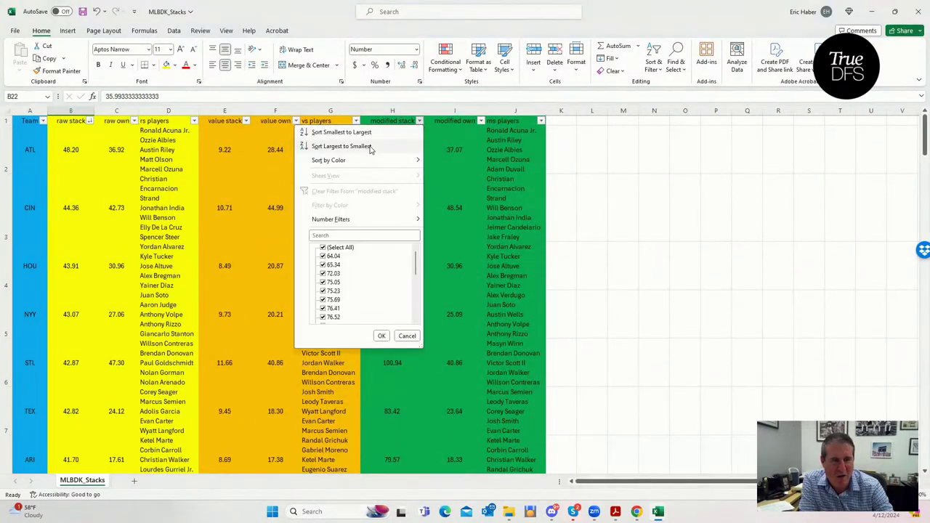
{"action": "left_click", "coordinate": [370, 146]}
{"action": "left_click", "coordinate": [31, 157]}
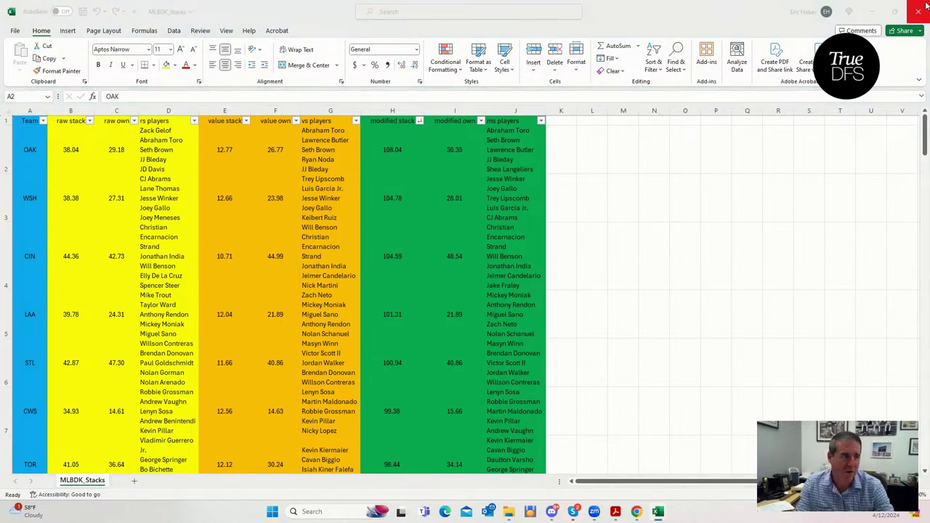
Return to the DraftKings lineup editor, show the COL–TOR game's pitchers and replace the BAL pitcher with the $10,000 TOR pitcher.
{"action": "left_click", "coordinate": [871, 12]}
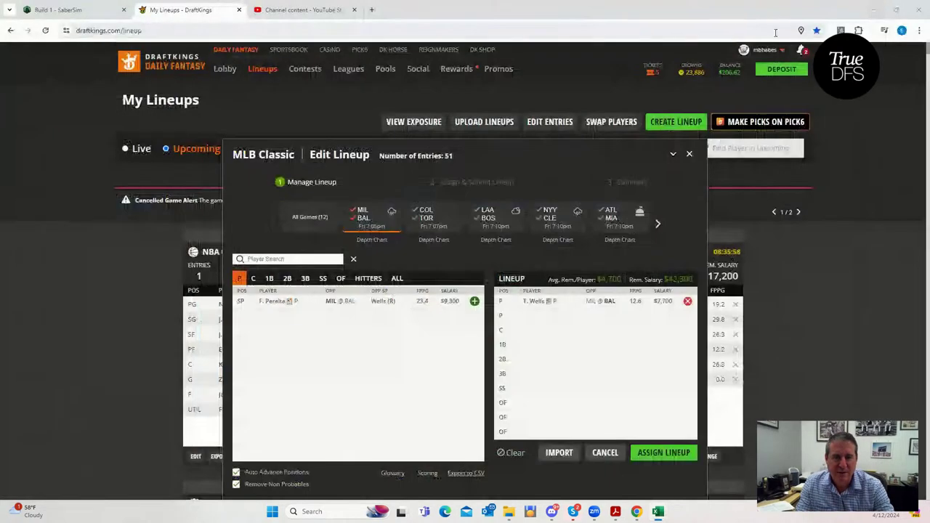
{"action": "left_click", "coordinate": [360, 213]}
{"action": "left_click", "coordinate": [421, 222]}
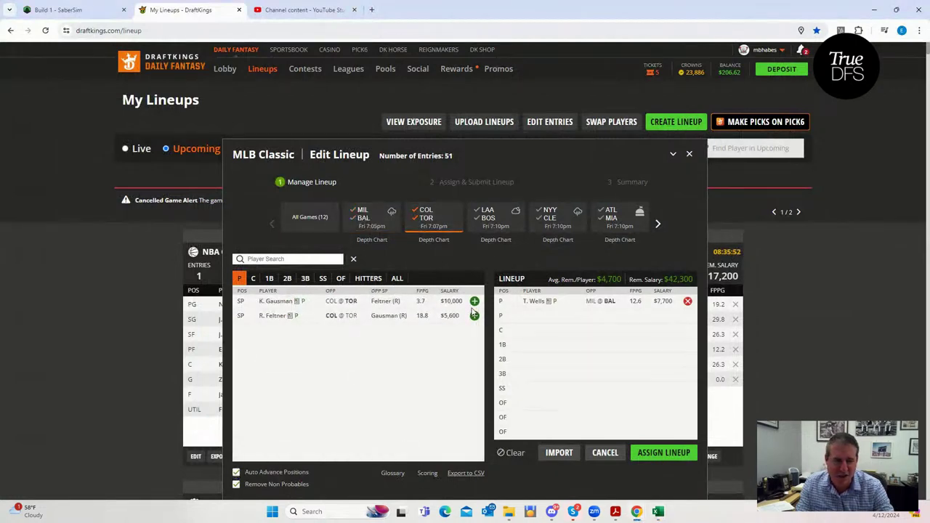
{"action": "left_click", "coordinate": [688, 301]}
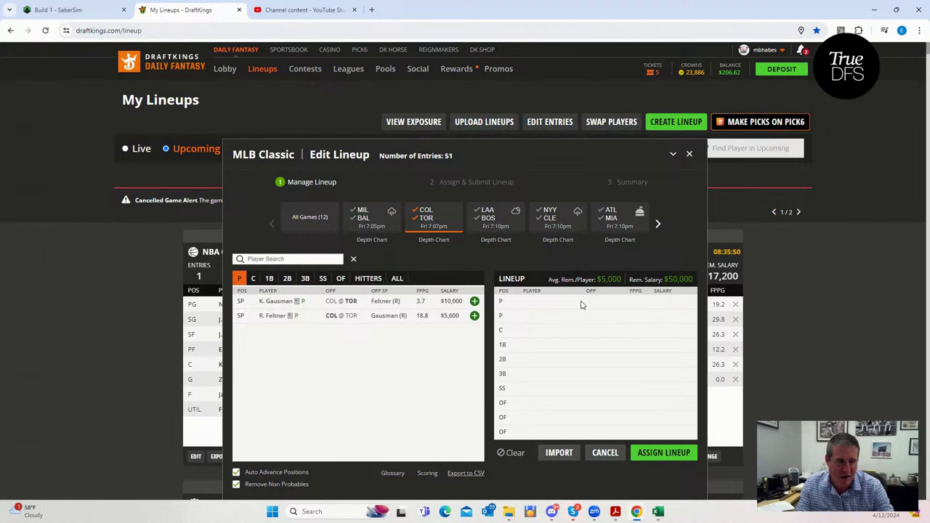
{"action": "left_click", "coordinate": [474, 302]}
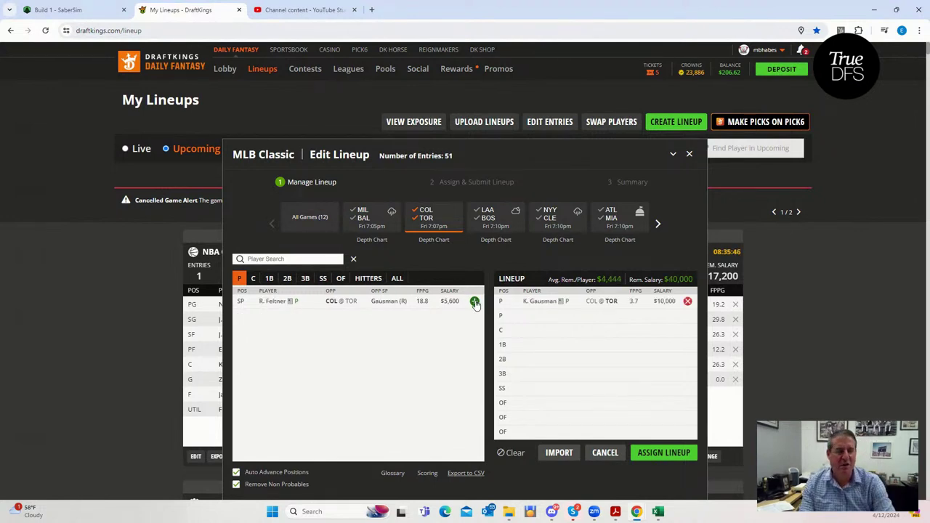
Switch to the MLBDK_Proj spreadsheet and compare Sheets Value Score and Ownership for the top-ranked pitchers, then return to DraftKings.
{"action": "left_click_drag", "start_coordinate": [0, 140], "coordinate": [313, 141]}
{"action": "double_click", "coordinate": [449, 128]}
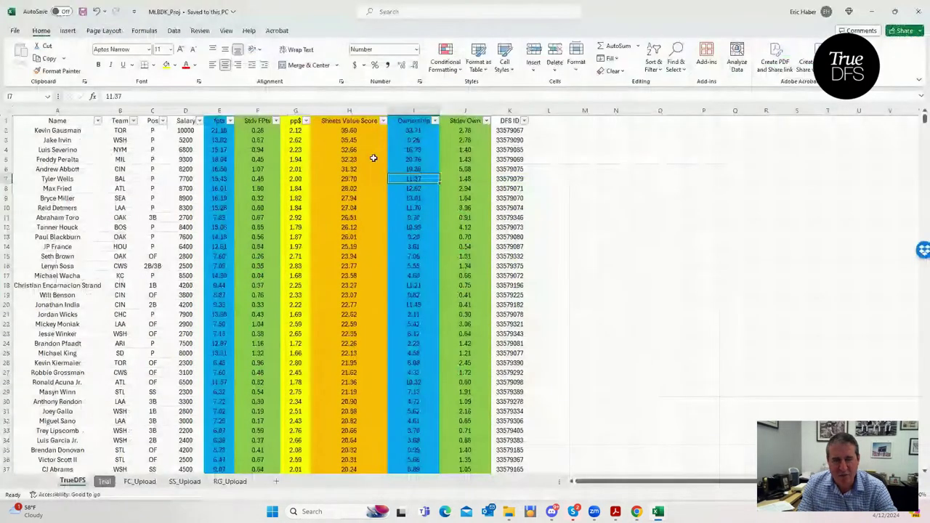
{"action": "left_click", "coordinate": [354, 150]}
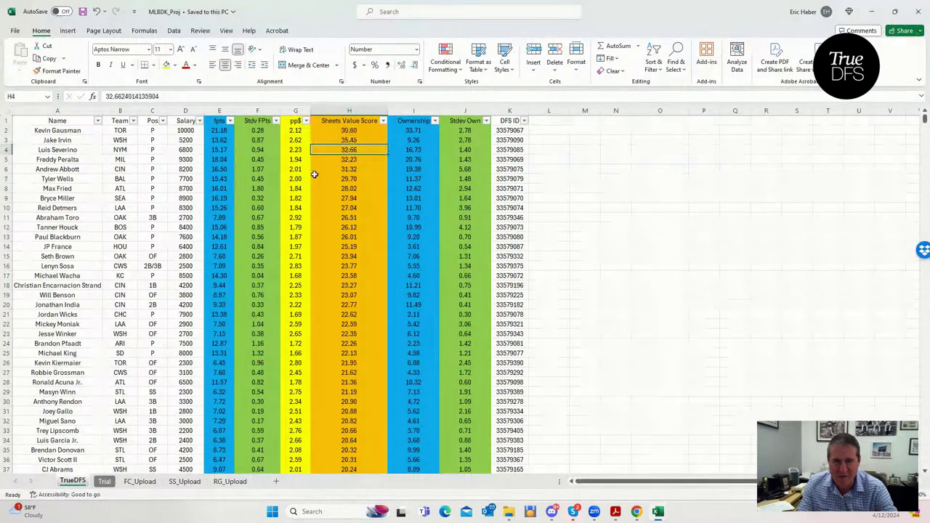
{"action": "left_click", "coordinate": [340, 159]}
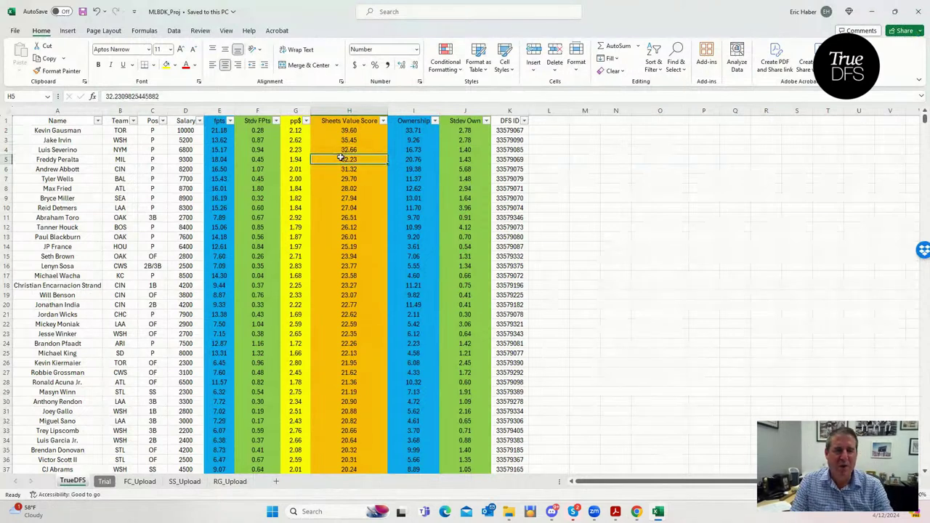
{"action": "left_click", "coordinate": [415, 130]}
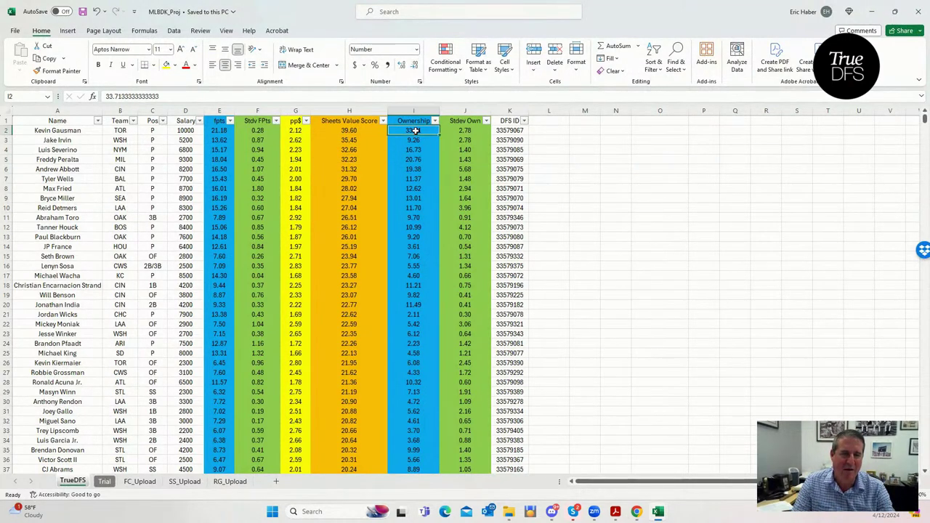
{"action": "left_click_drag", "start_coordinate": [414, 130], "coordinate": [415, 157]}
{"action": "left_click", "coordinate": [405, 131]}
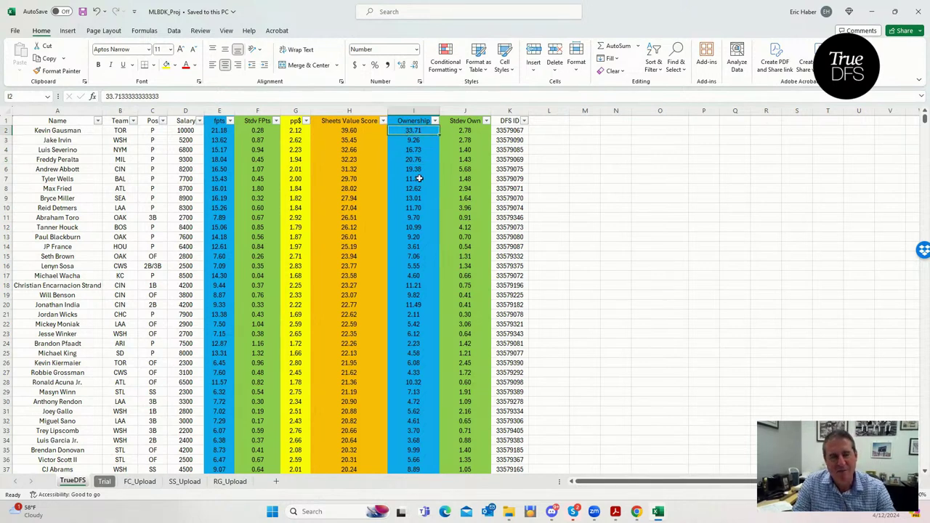
{"action": "left_click", "coordinate": [871, 11]}
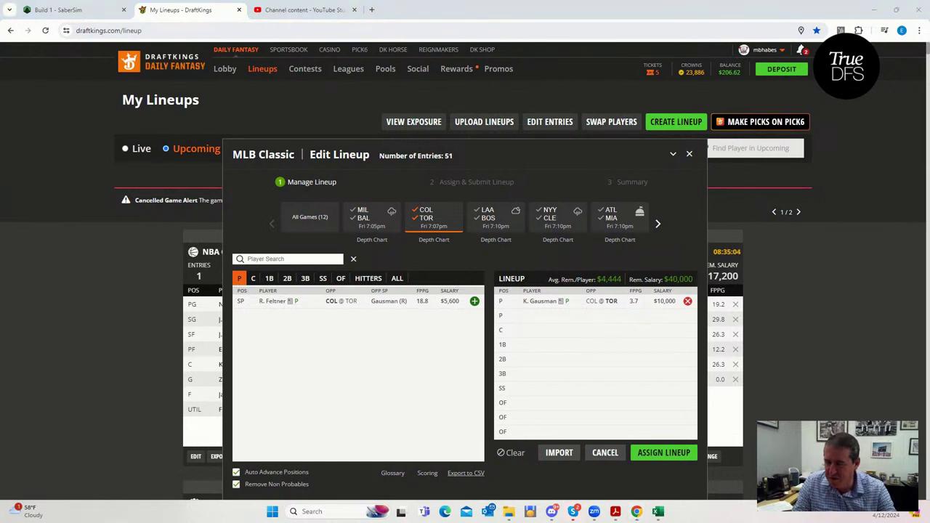
Switch to the MLBDK_Stacks spreadsheet, sort it by raw stack from largest to smallest and select the TOR team cell.
{"action": "key", "text": "alt+Tab"}
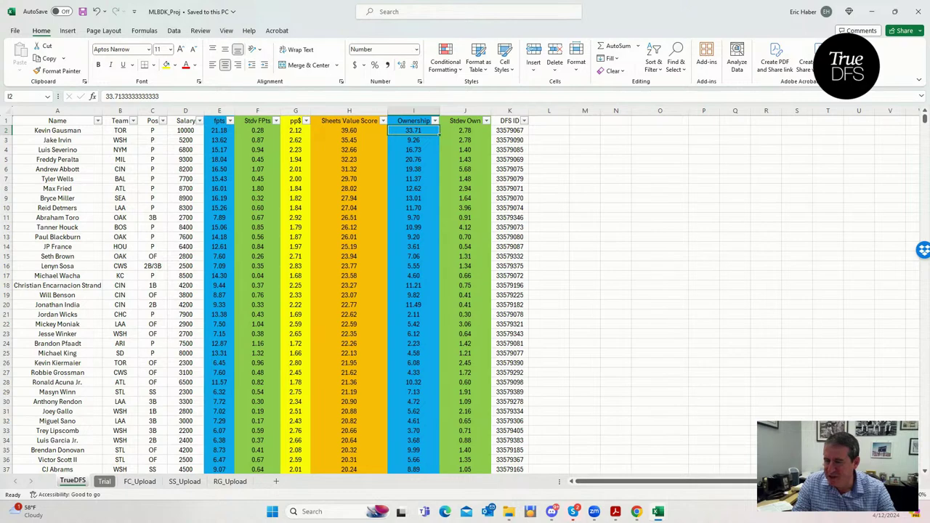
{"action": "key", "text": "ctrl+Tab"}
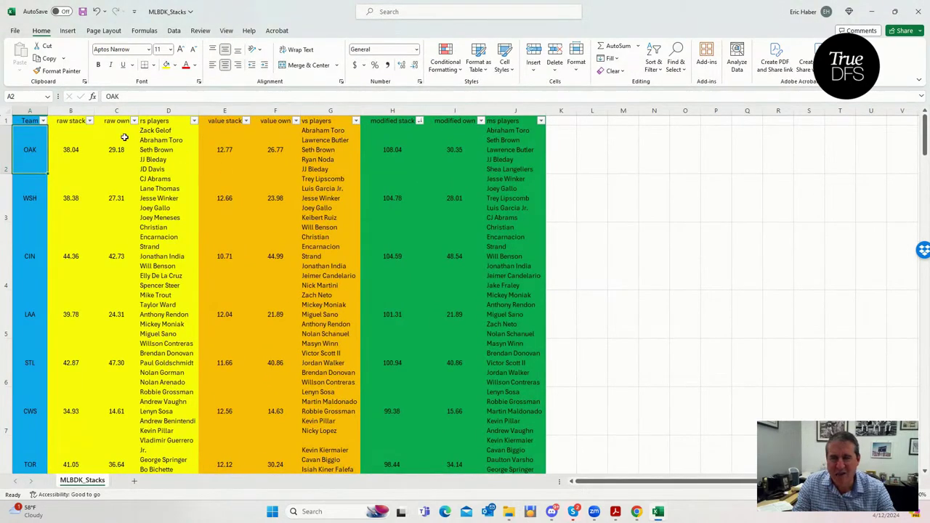
{"action": "left_click", "coordinate": [89, 120]}
{"action": "left_click", "coordinate": [41, 148]}
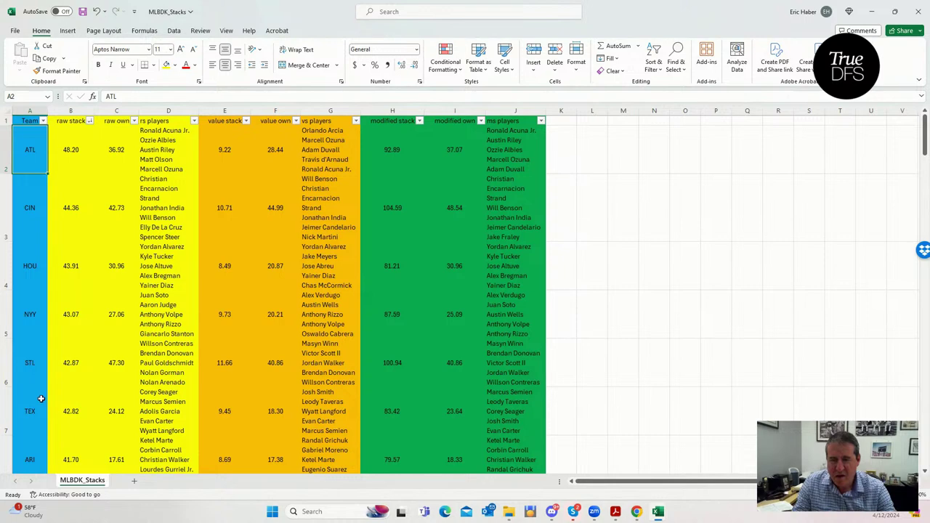
{"action": "scroll", "coordinate": [39, 379], "scroll_direction": "down", "scroll_amount": 1}
{"action": "scroll", "coordinate": [39, 378], "scroll_direction": "down", "scroll_amount": 1}
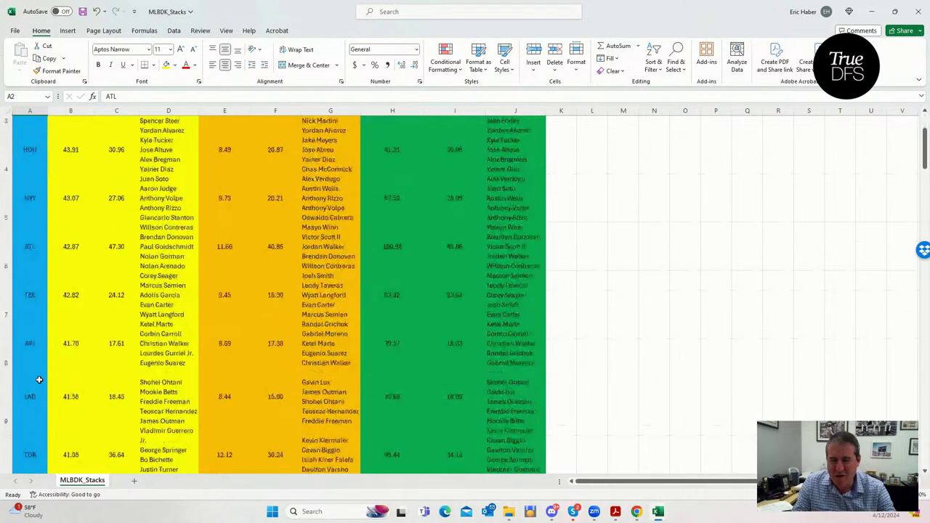
{"action": "scroll", "coordinate": [40, 379], "scroll_direction": "down", "scroll_amount": 1}
{"action": "left_click", "coordinate": [39, 379]}
{"action": "scroll", "coordinate": [280, 379], "scroll_direction": "up", "scroll_amount": 4}
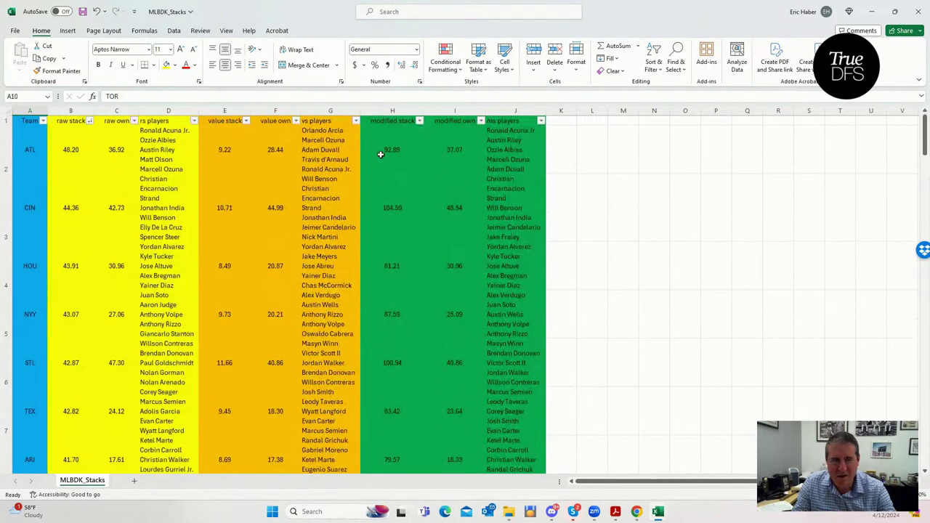
Sort the stacks table by modified stack from largest to smallest and check TOR's modified stack and modified own cells.
{"action": "left_click", "coordinate": [420, 122]}
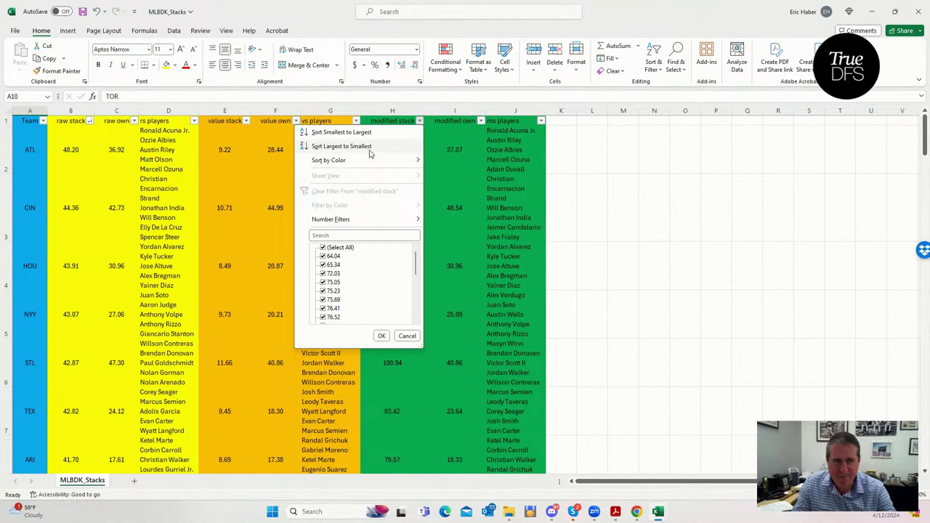
{"action": "left_click", "coordinate": [360, 144]}
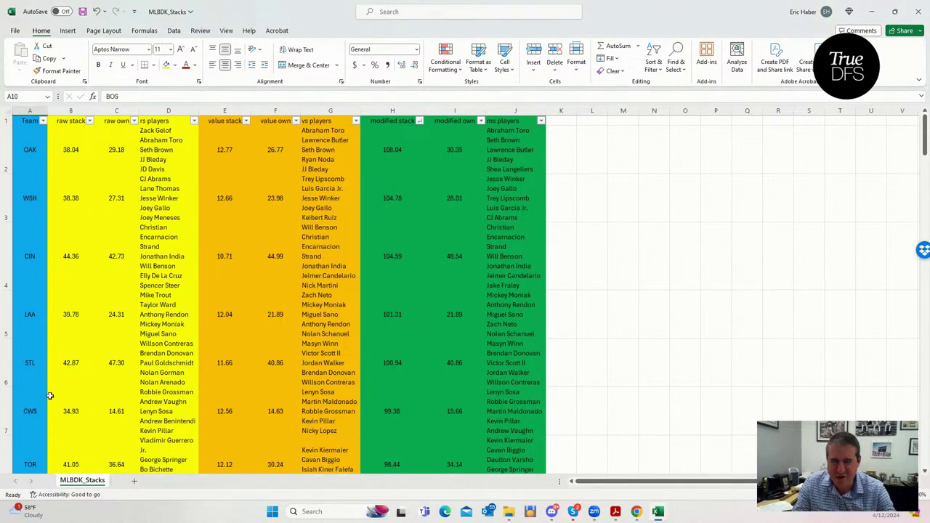
{"action": "left_click", "coordinate": [411, 462]}
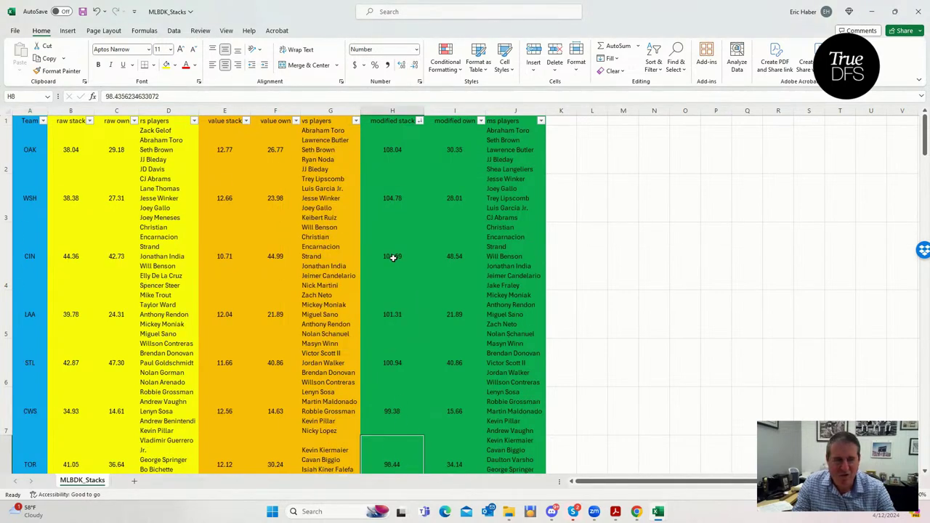
{"action": "left_click", "coordinate": [453, 464]}
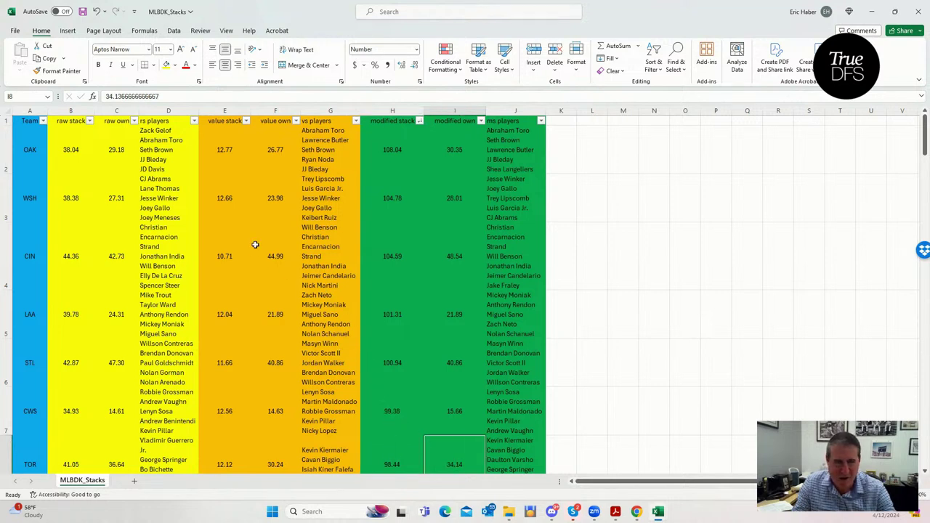
Return to the DraftKings lineup editor and filter the pitcher list to the LAA–BOS game.
{"action": "left_click", "coordinate": [872, 12]}
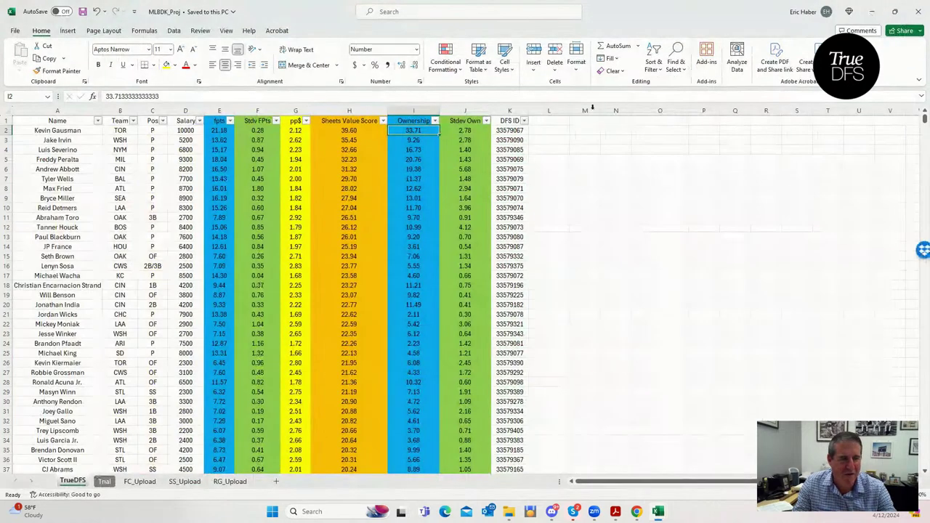
{"action": "left_click", "coordinate": [873, 12]}
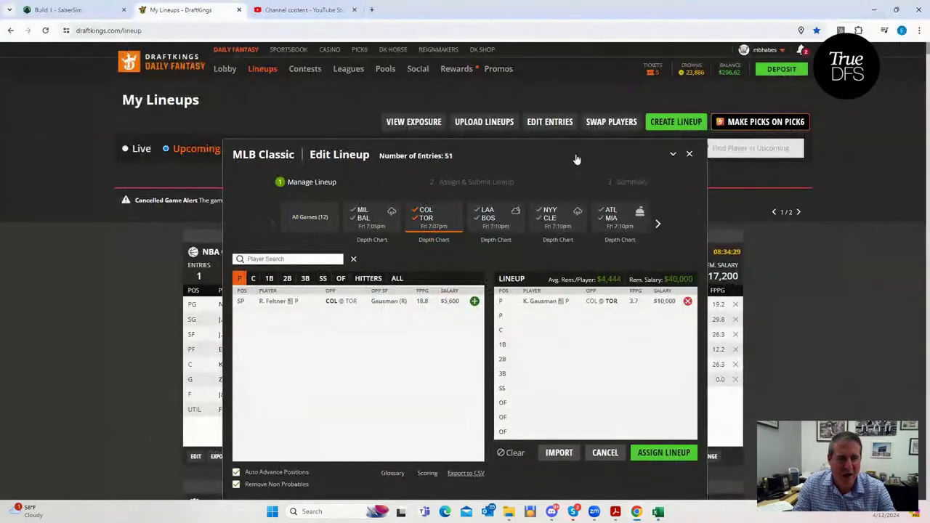
{"action": "left_click", "coordinate": [423, 211]}
{"action": "left_click", "coordinate": [486, 218]}
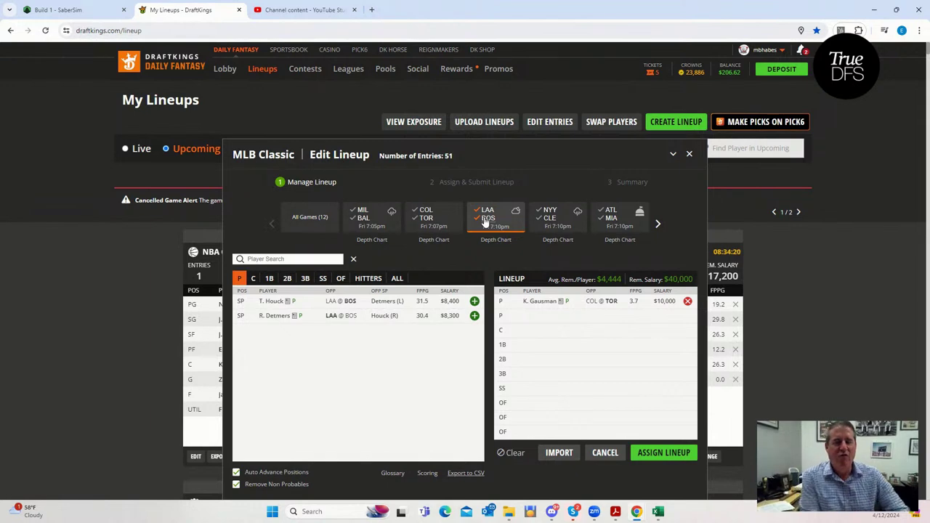
Review the $8,400 BOS pitcher's season statistics and game log in the player card, and close the card.
{"action": "left_click", "coordinate": [276, 300]}
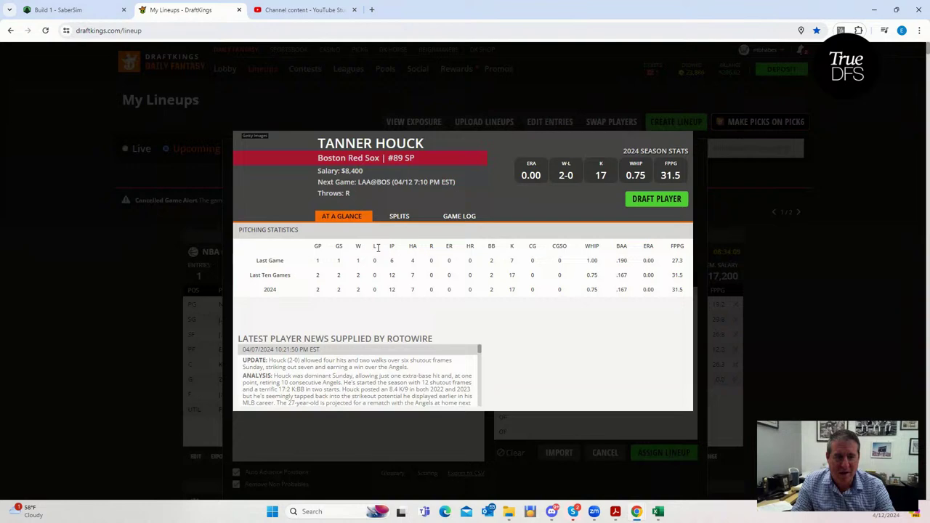
{"action": "left_click", "coordinate": [460, 217]}
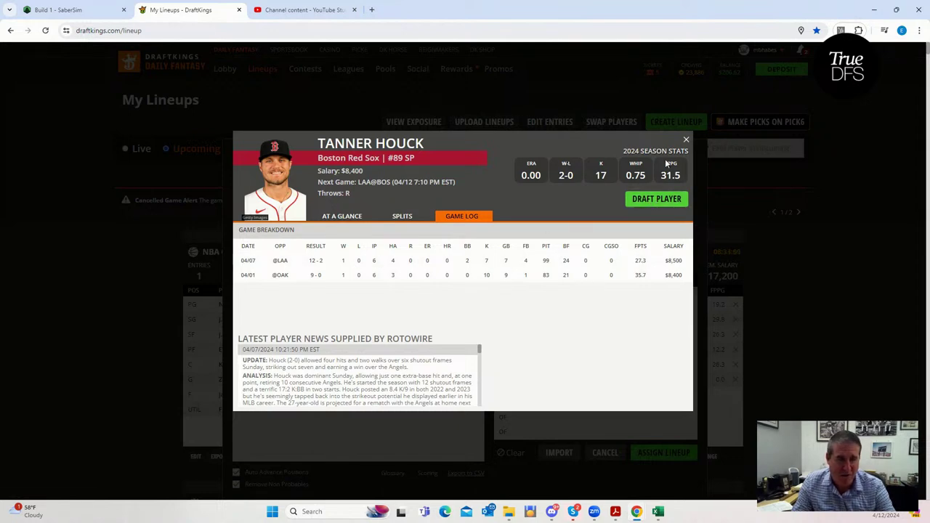
{"action": "left_click", "coordinate": [685, 139]}
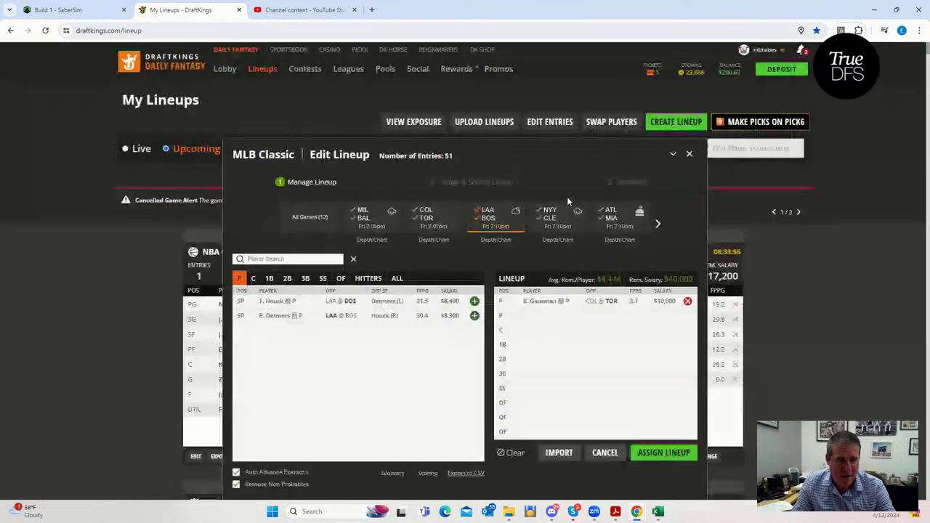
Exclude BOS from the pitcher list, and review the $8,300 LAA pitcher's statistics and game log before closing the player card.
{"action": "left_click", "coordinate": [487, 221]}
{"action": "left_click", "coordinate": [282, 303]}
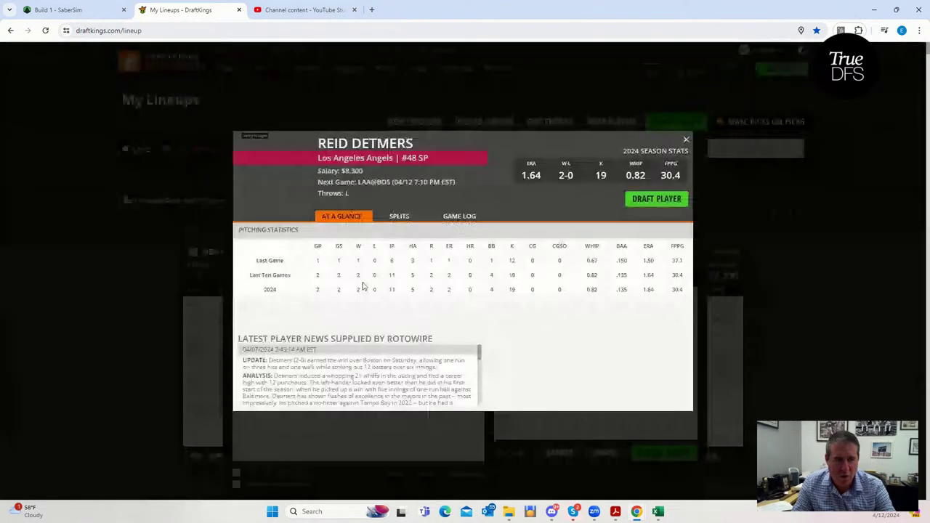
{"action": "left_click", "coordinate": [461, 217]}
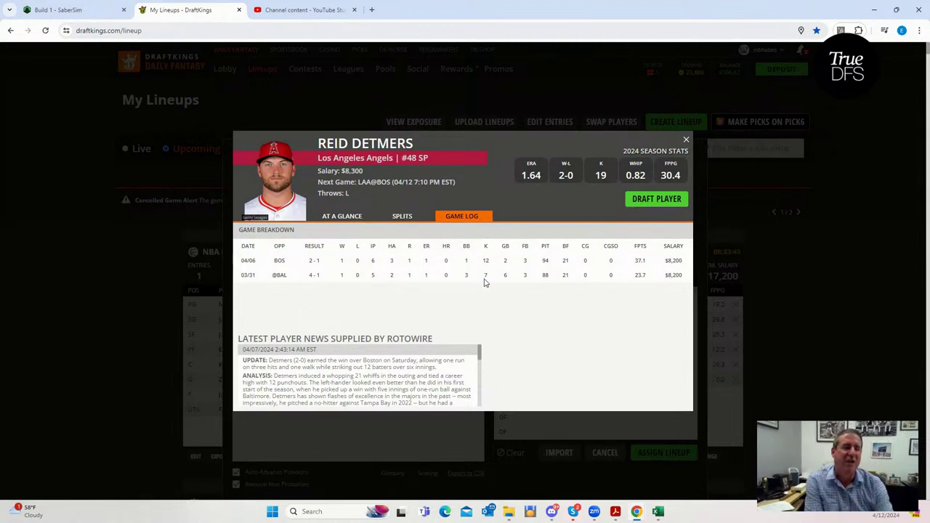
{"action": "left_click", "coordinate": [686, 138]}
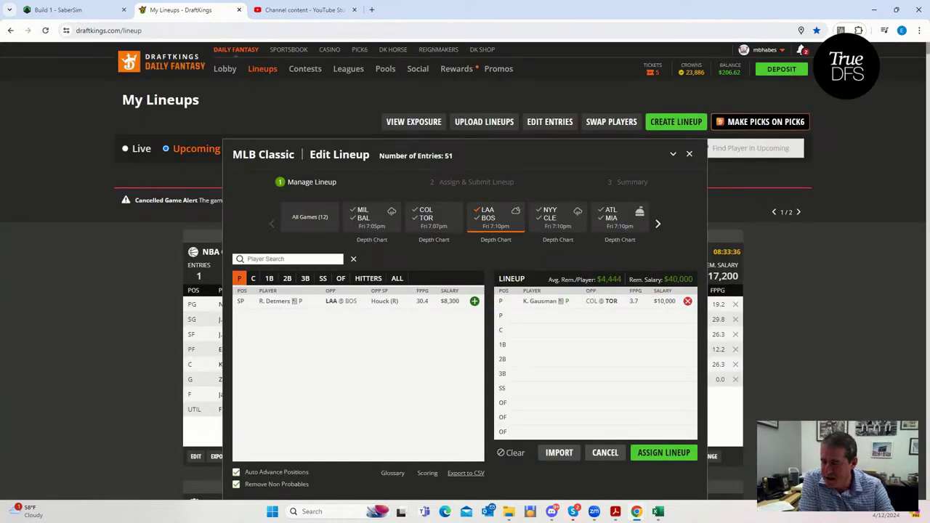
Switch to the MLBDK_Proj workbook and compare the LAA pitcher's salary, value score and ownership with the BOS pitcher's value score.
{"action": "key", "text": "alt+Tab"}
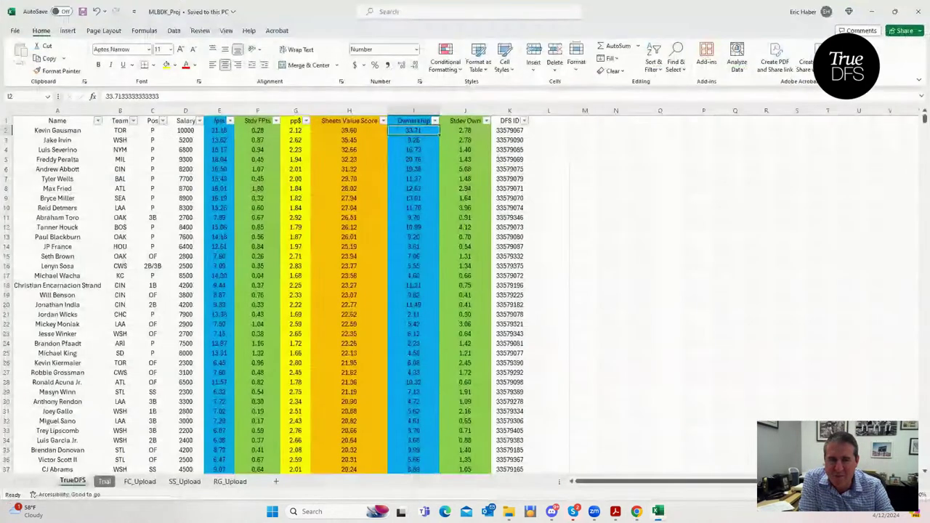
{"action": "left_click", "coordinate": [157, 206]}
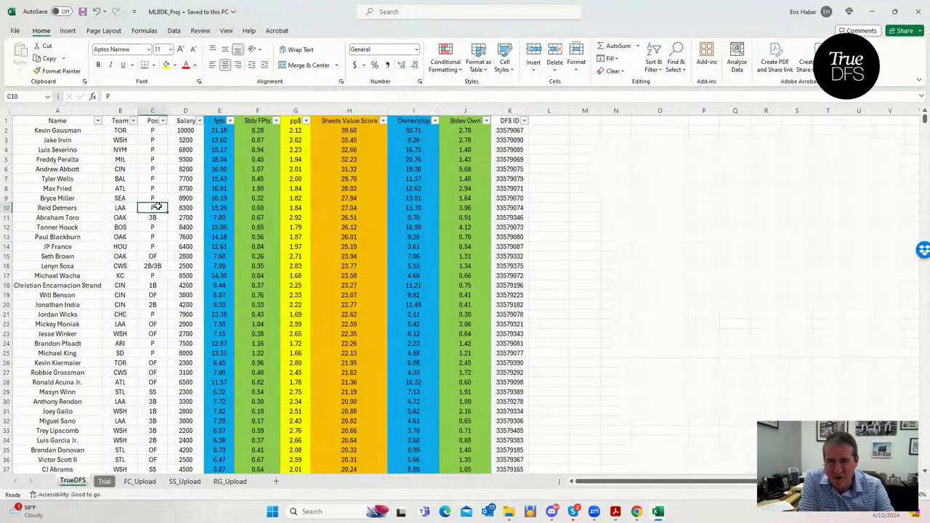
{"action": "left_click", "coordinate": [179, 210]}
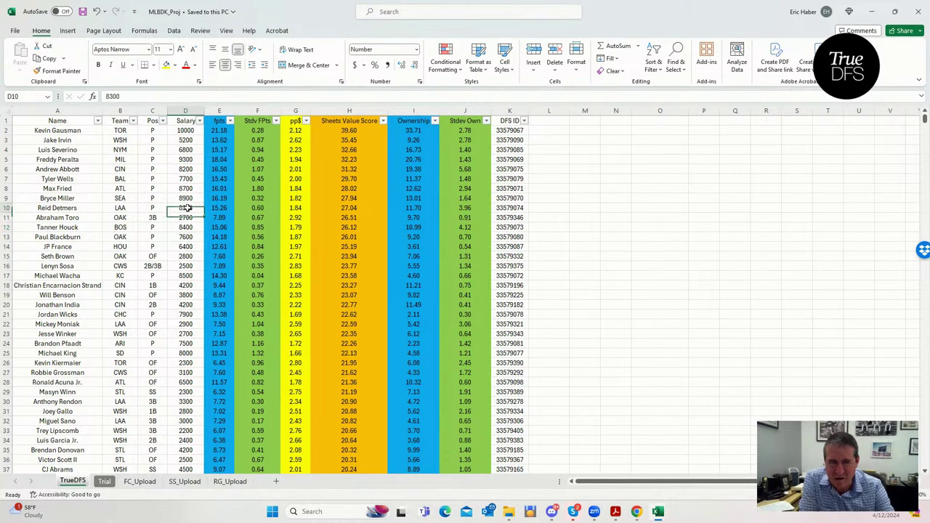
{"action": "left_click", "coordinate": [340, 208]}
{"action": "left_click", "coordinate": [344, 219]}
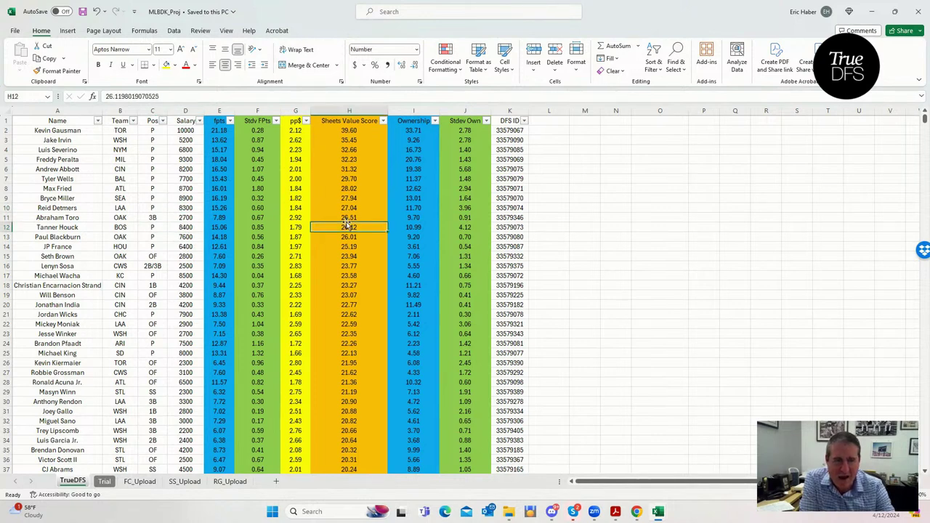
{"action": "left_click", "coordinate": [348, 208]}
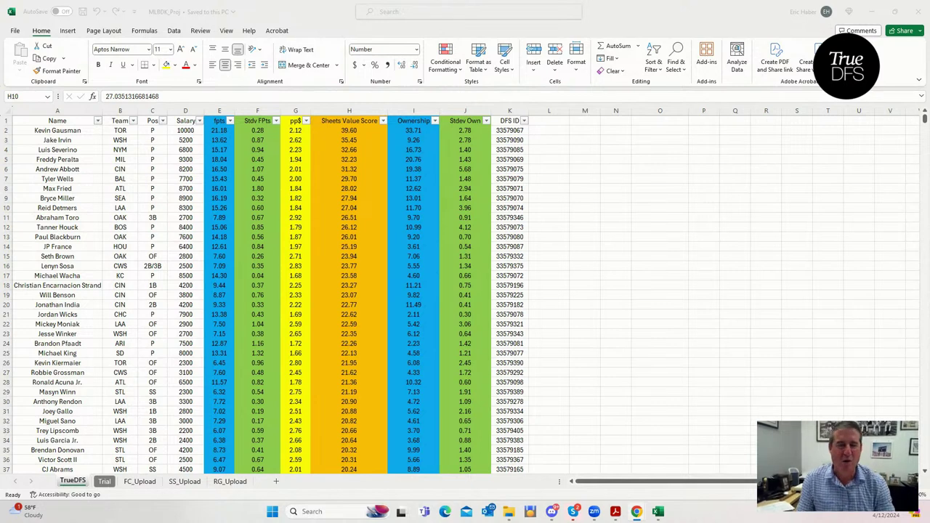
{"action": "left_click", "coordinate": [406, 208]}
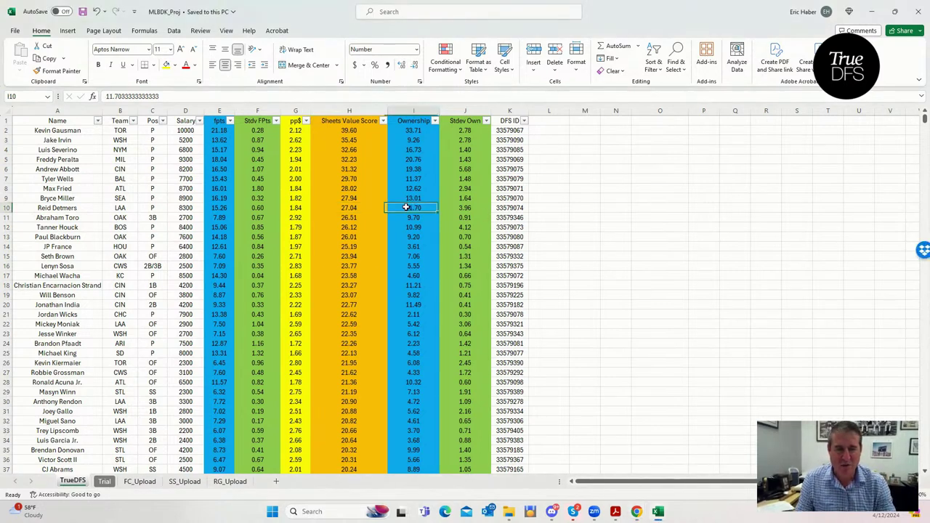
Compare the SEA and NYM pitchers' ownership and the CIN pitcher's salary, and recheck the BOS and LAA pitchers' value scores.
{"action": "left_click", "coordinate": [408, 197]}
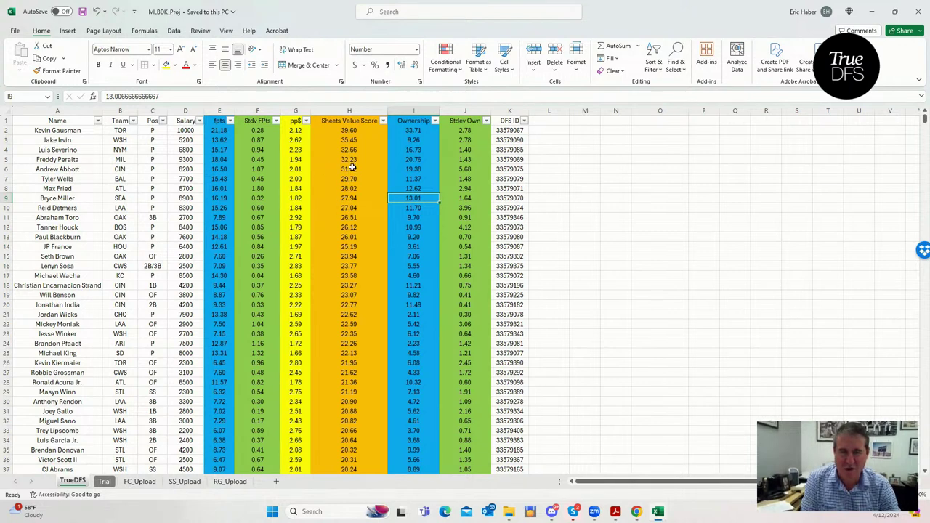
{"action": "left_click", "coordinate": [190, 170]}
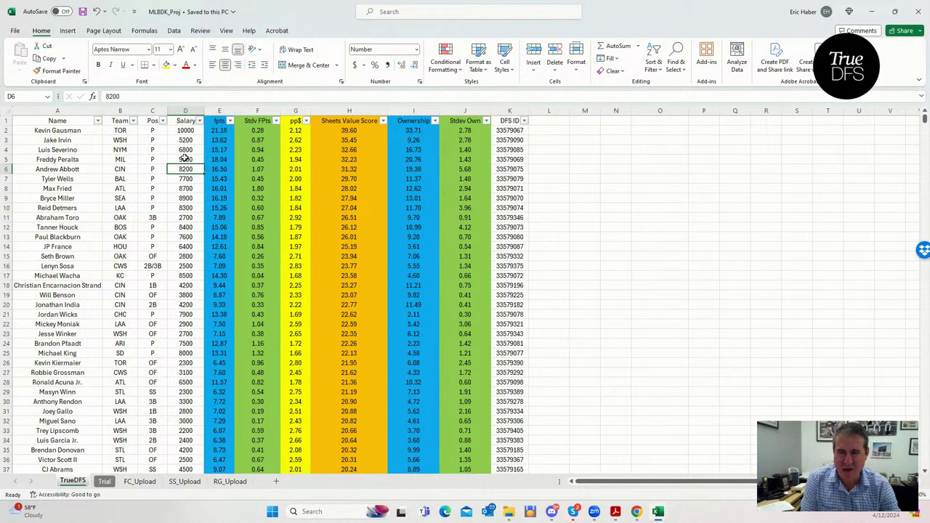
{"action": "left_click", "coordinate": [412, 149]}
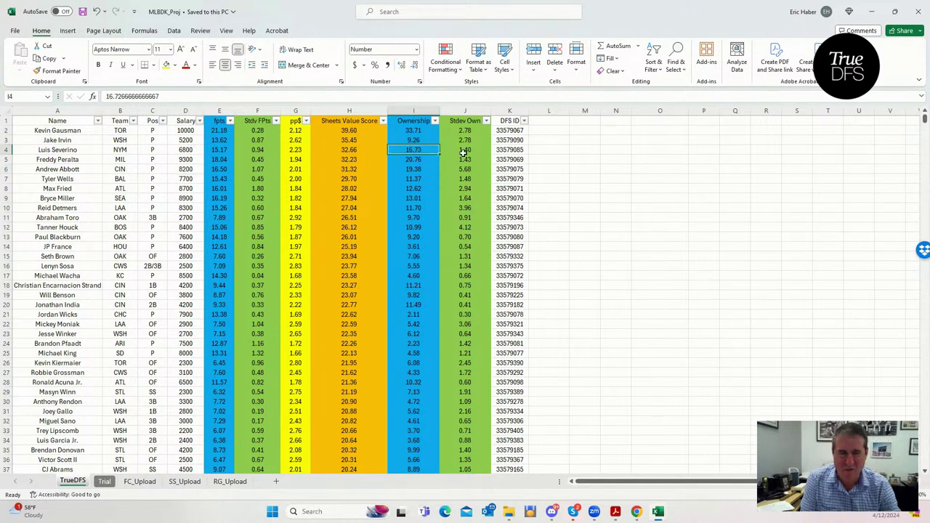
{"action": "left_click", "coordinate": [347, 229]}
{"action": "left_click", "coordinate": [349, 217]}
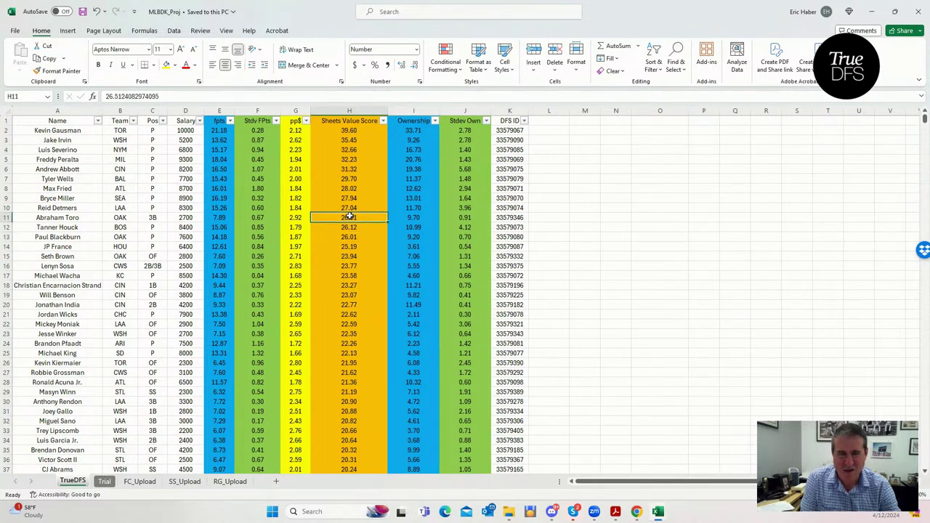
{"action": "left_click", "coordinate": [352, 209]}
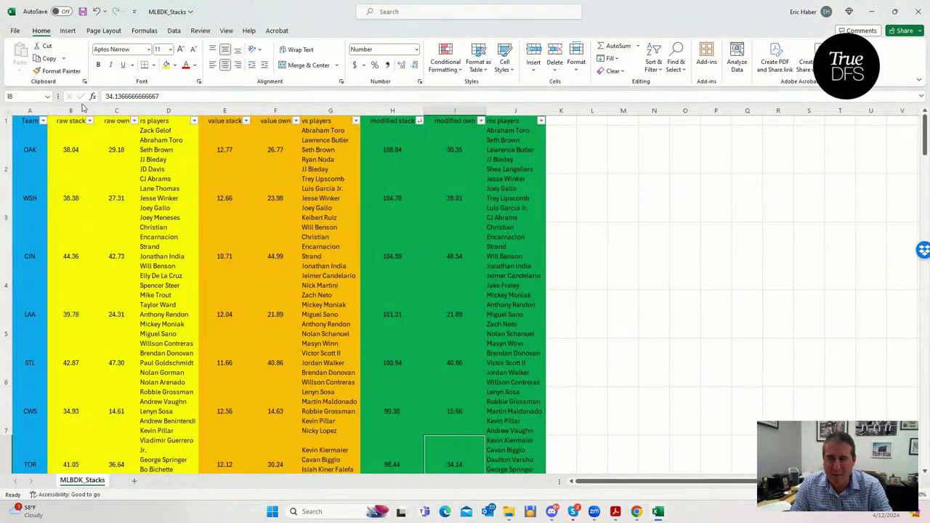
Sort the MLBDK_Stacks table by raw stack from largest to smallest and check the LAA and BOS raw stack cells.
{"action": "left_click", "coordinate": [90, 120]}
{"action": "left_click", "coordinate": [49, 146]}
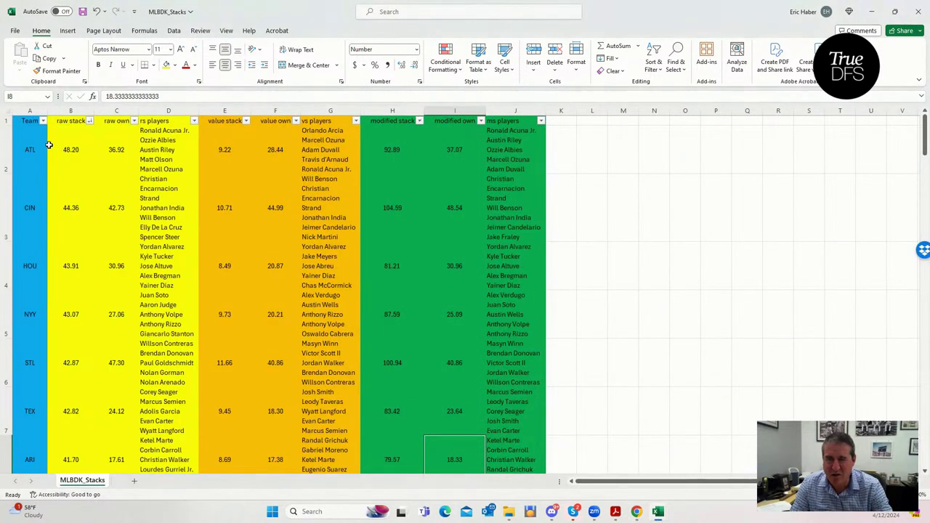
{"action": "scroll", "coordinate": [24, 295], "scroll_direction": "down", "scroll_amount": 2}
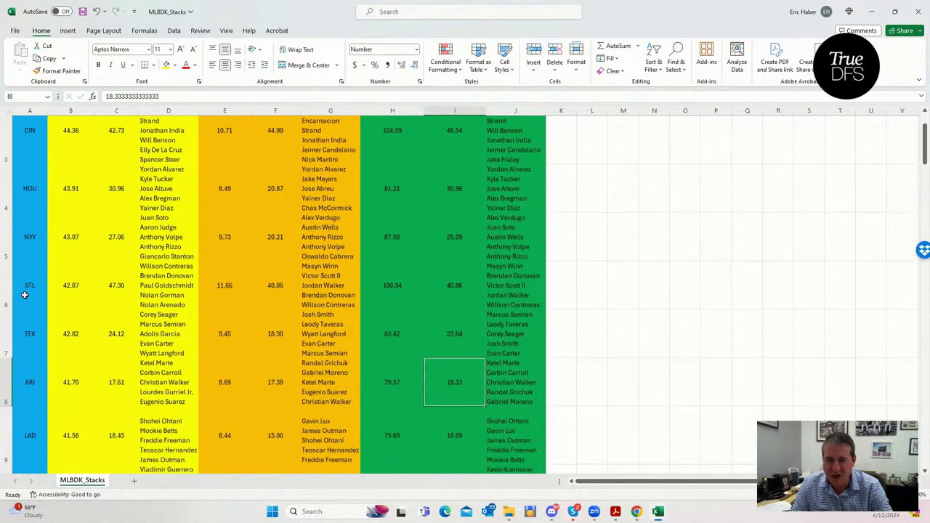
{"action": "scroll", "coordinate": [41, 322], "scroll_direction": "down", "scroll_amount": 5}
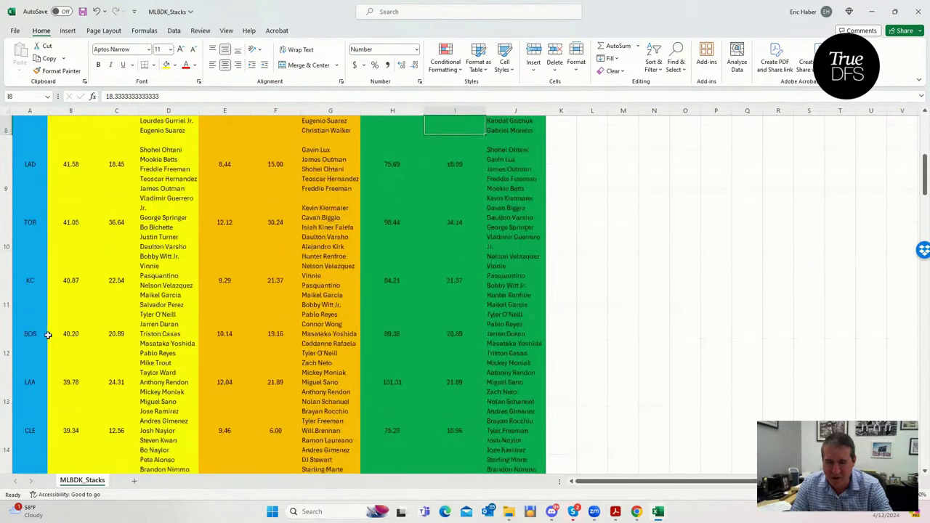
{"action": "left_click", "coordinate": [68, 346]}
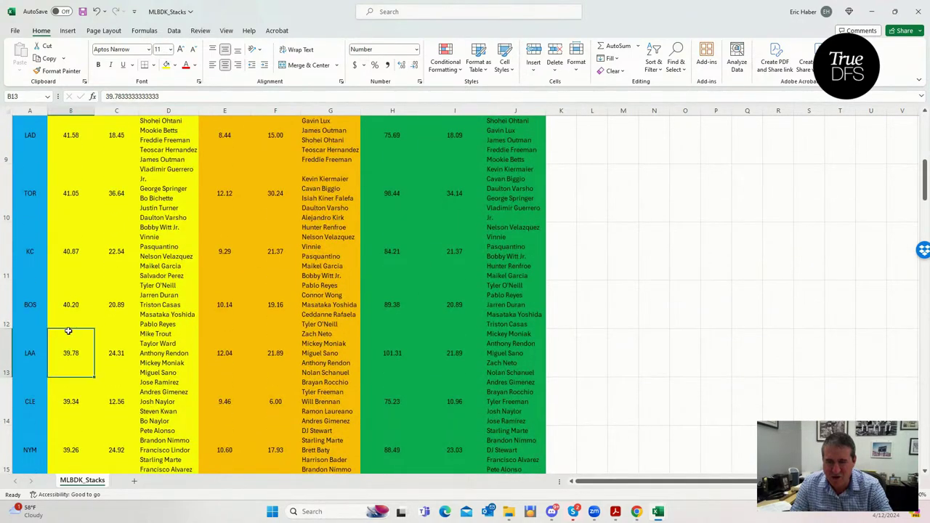
{"action": "left_click", "coordinate": [64, 316]}
{"action": "scroll", "coordinate": [379, 211], "scroll_direction": "up", "scroll_amount": 7}
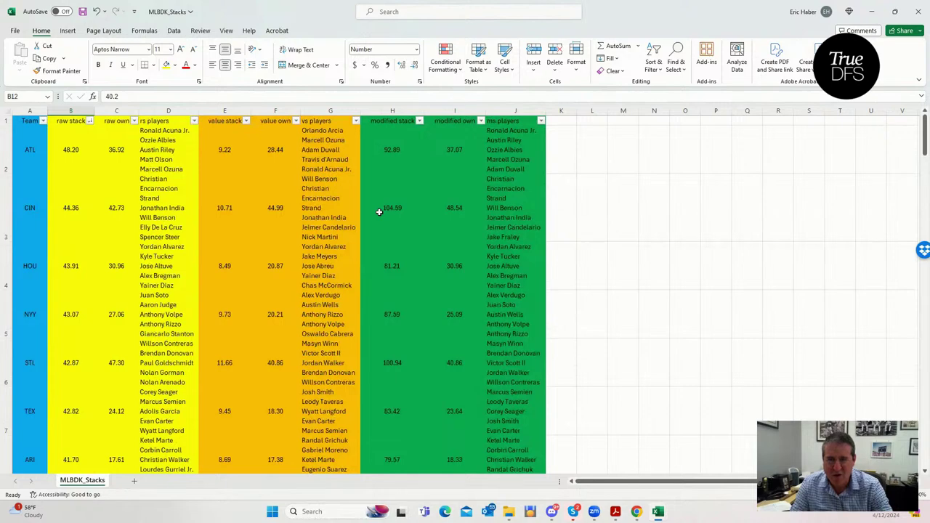
Sort the stacks table by modified stack from largest to smallest and check LAA's modified stack.
{"action": "left_click", "coordinate": [419, 121]}
{"action": "left_click", "coordinate": [377, 143]}
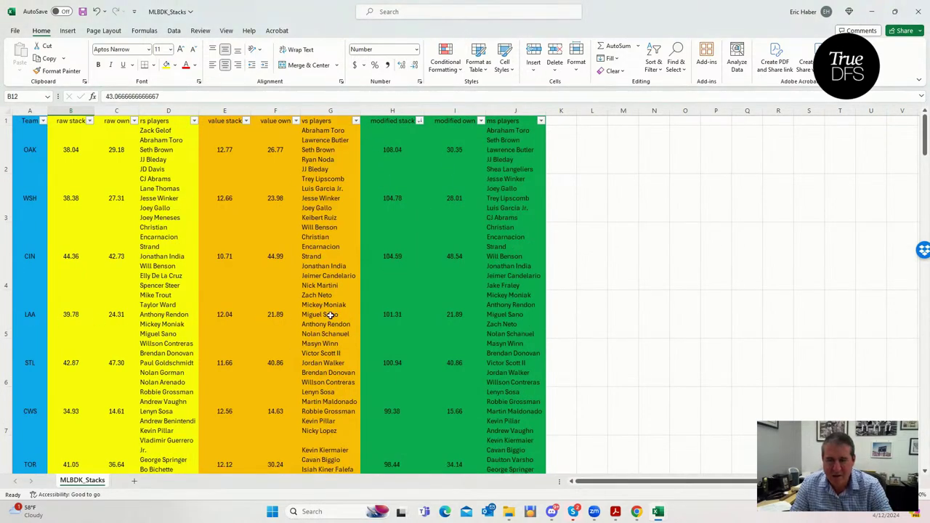
{"action": "left_click", "coordinate": [387, 314]}
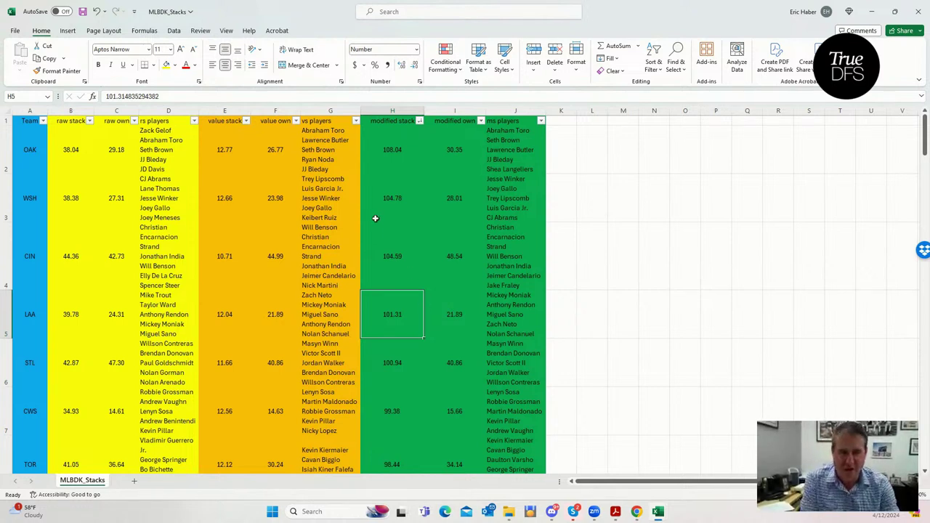
Compare OAK's modified stack and modified own with LAA's modified stack.
{"action": "left_click", "coordinate": [386, 149]}
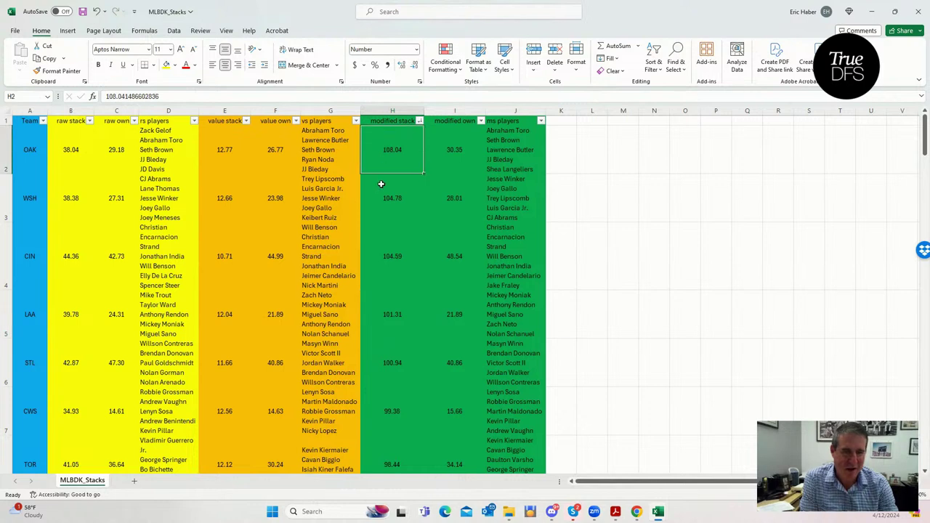
{"action": "left_click", "coordinate": [389, 317]}
{"action": "left_click", "coordinate": [394, 149]}
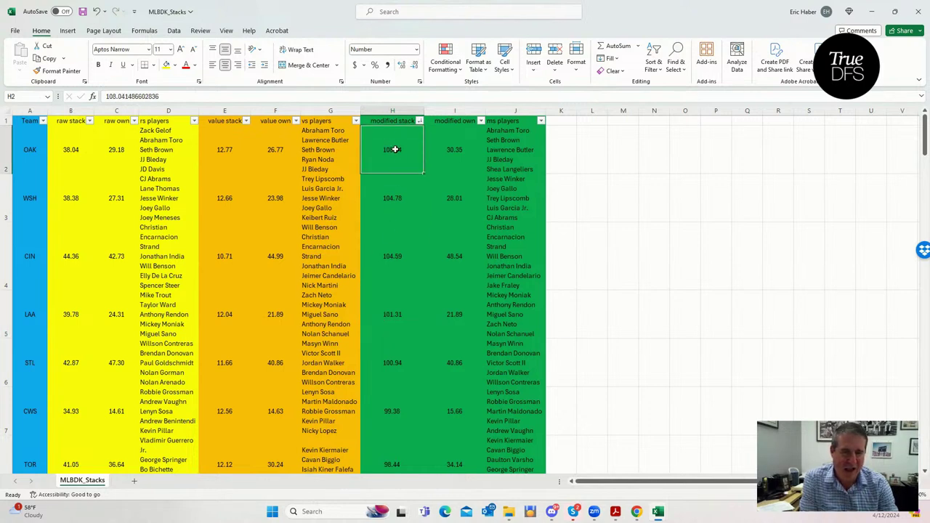
{"action": "left_click", "coordinate": [450, 148]}
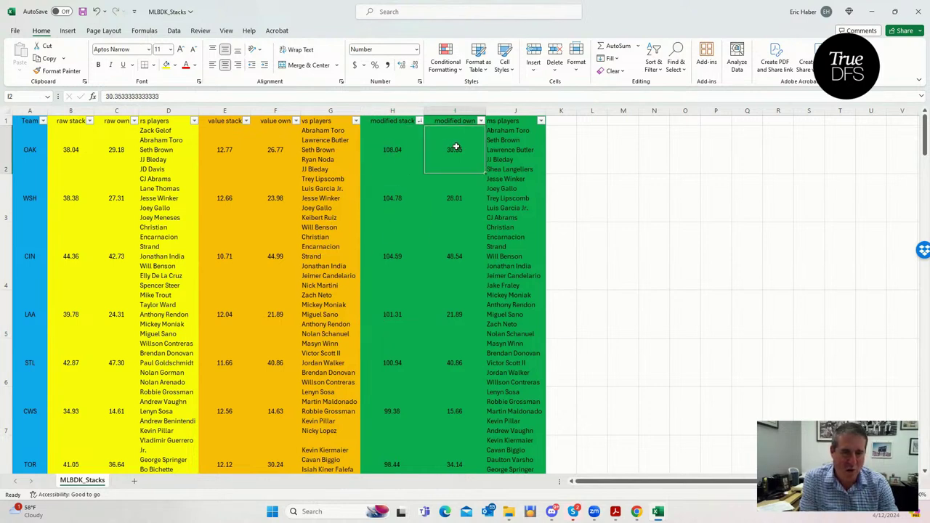
{"action": "left_click", "coordinate": [406, 317]}
{"action": "left_click", "coordinate": [396, 150]}
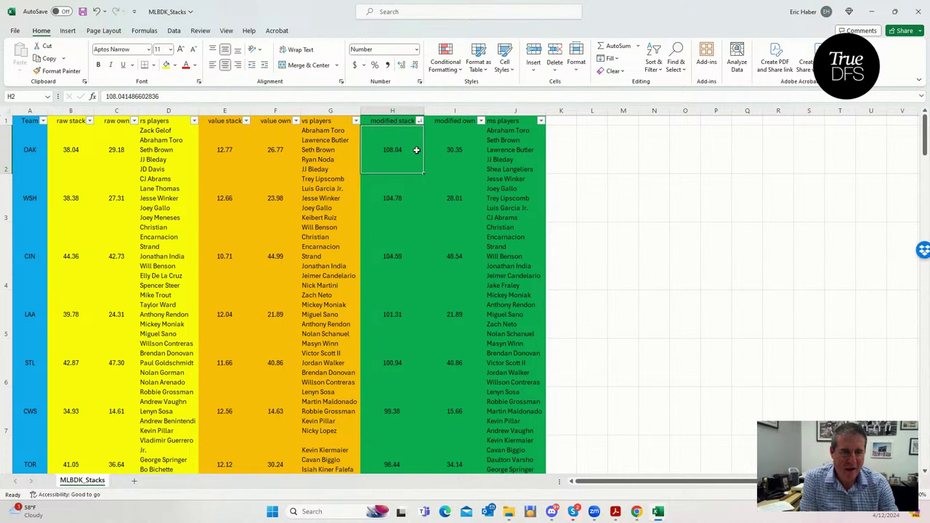
{"action": "left_click", "coordinate": [383, 313]}
{"action": "left_click", "coordinate": [396, 160]}
{"action": "left_click", "coordinate": [404, 305]}
Examine LAA's modified own, modified stack and list of modified stack players.
{"action": "left_click", "coordinate": [450, 308]}
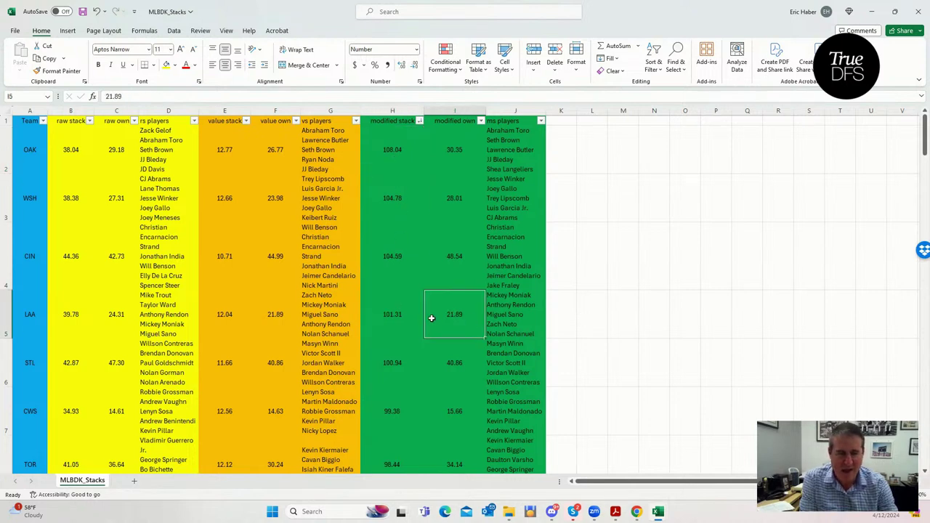
{"action": "left_click", "coordinate": [400, 314]}
{"action": "left_click", "coordinate": [454, 314]}
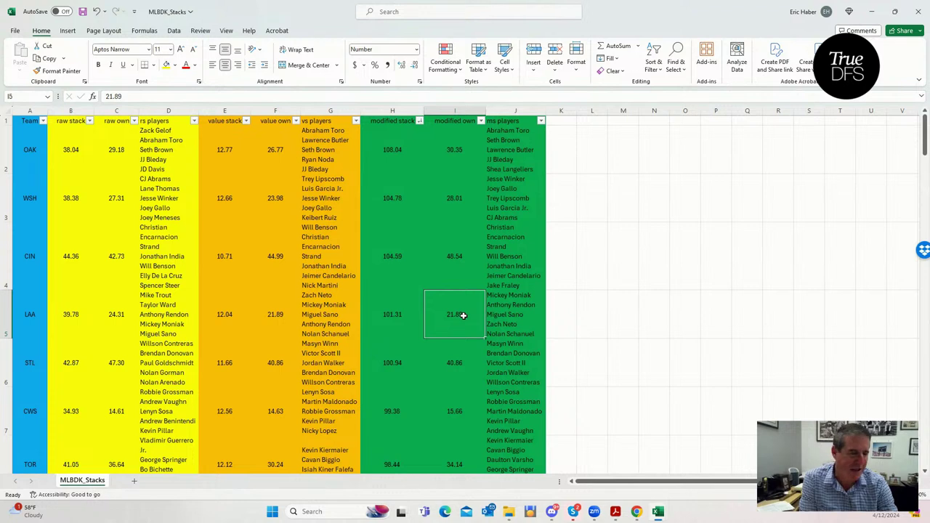
{"action": "left_click", "coordinate": [516, 308]}
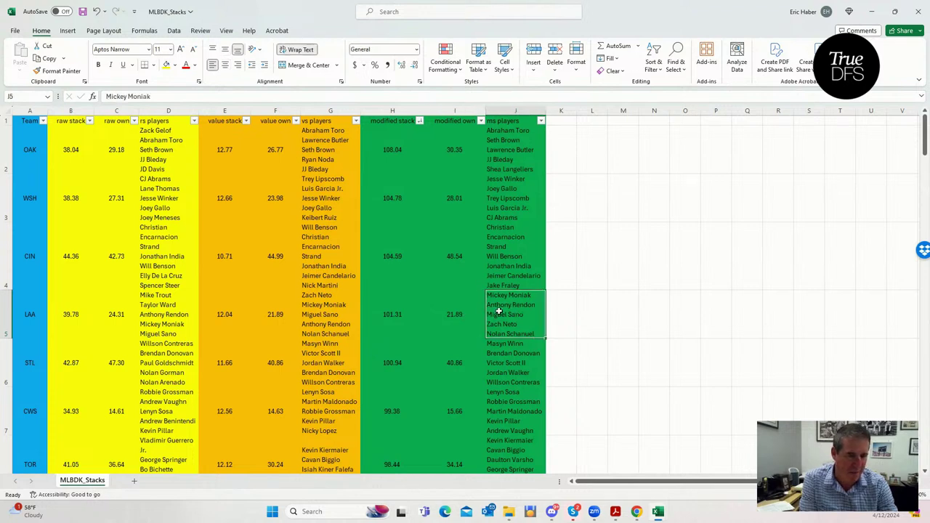
{"action": "left_click", "coordinate": [398, 318]}
{"action": "left_click", "coordinate": [448, 317]}
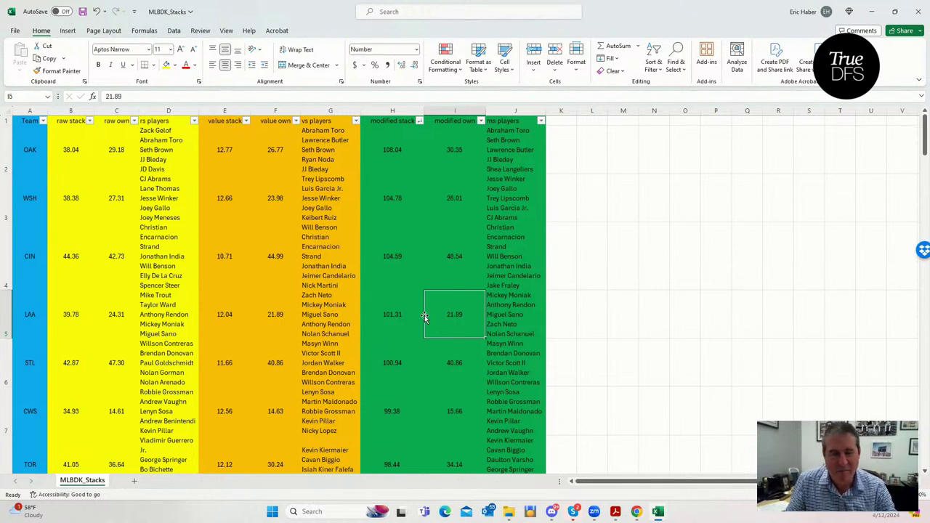
{"action": "left_click", "coordinate": [395, 312]}
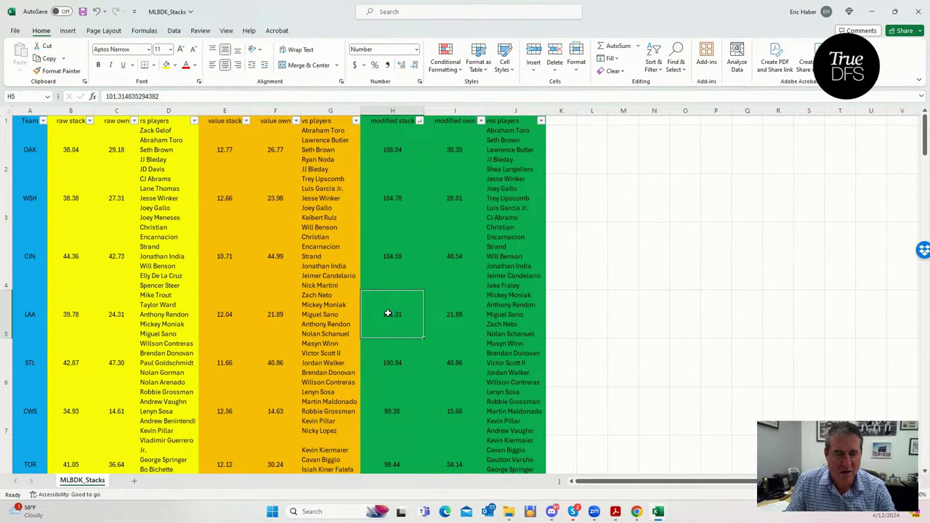
Return to the DraftKings lineup editor and switch the pitcher list's game filter from LAA–BOS to NYY–CLE.
{"action": "left_click", "coordinate": [871, 13]}
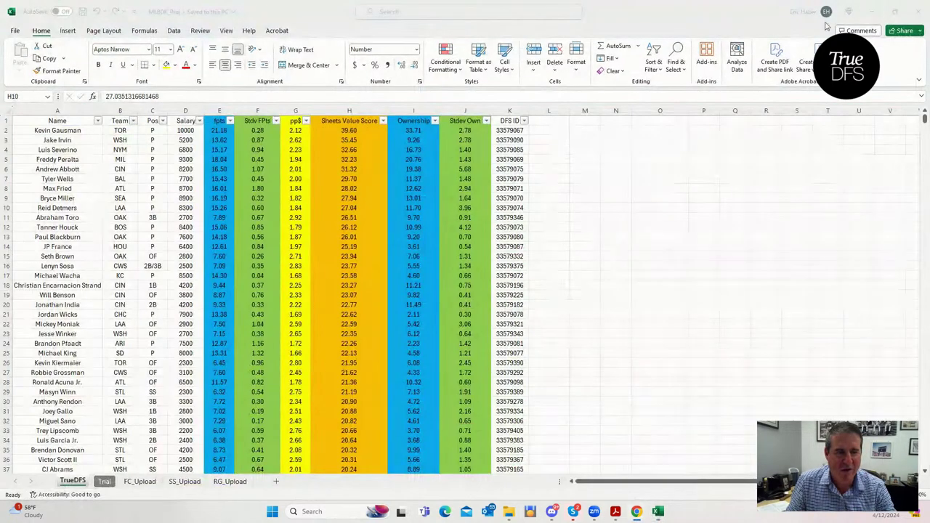
{"action": "left_click", "coordinate": [871, 13]}
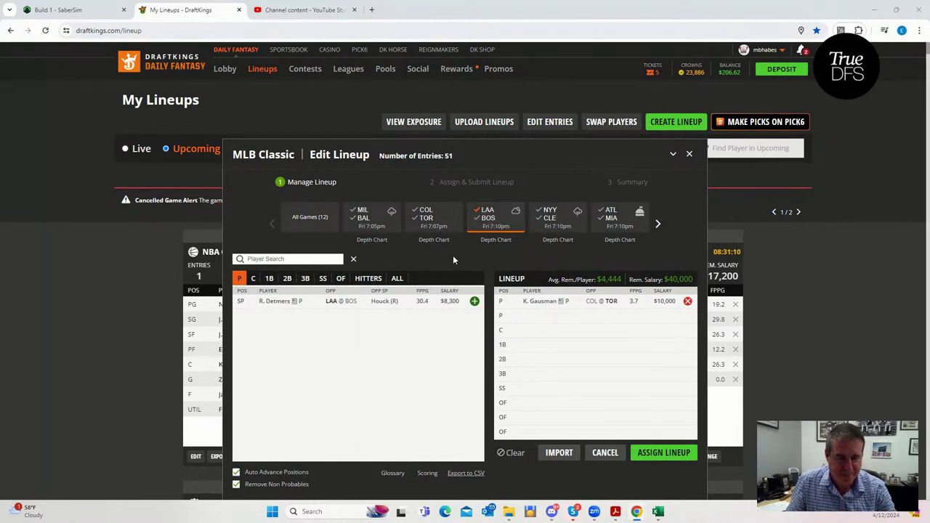
{"action": "left_click", "coordinate": [487, 216]}
{"action": "left_click", "coordinate": [553, 218]}
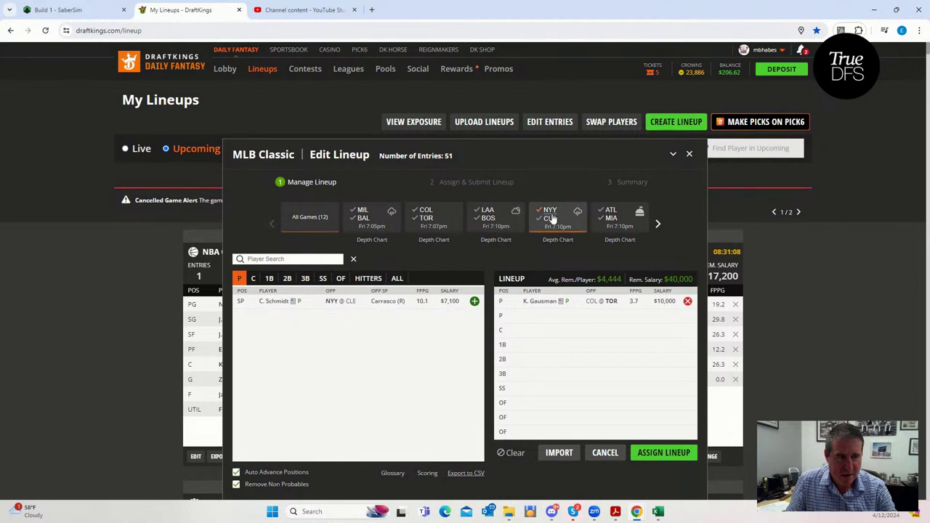
{"action": "left_click", "coordinate": [550, 218]}
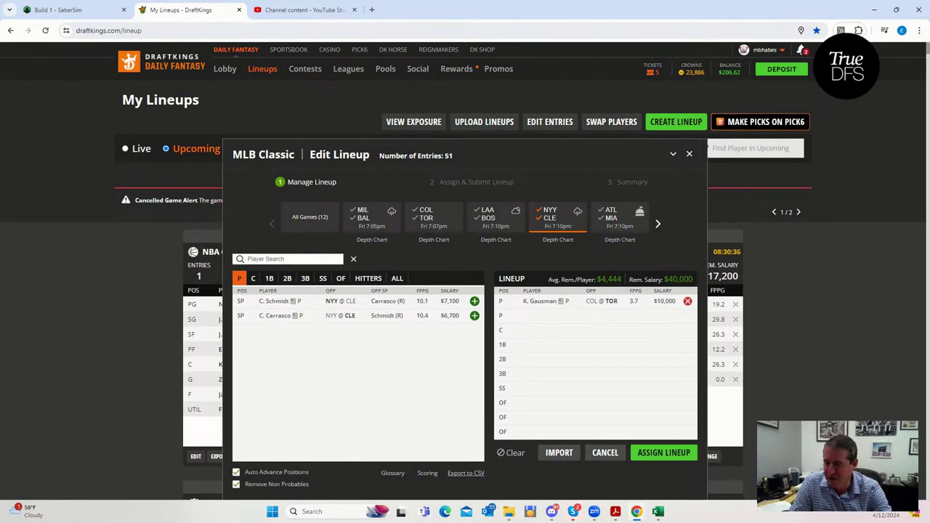
Switch to the MLBDK_Stacks workbook, sort the table by raw stack from largest to smallest, and check NYY's raw stack.
{"action": "key", "text": "alt+Tab"}
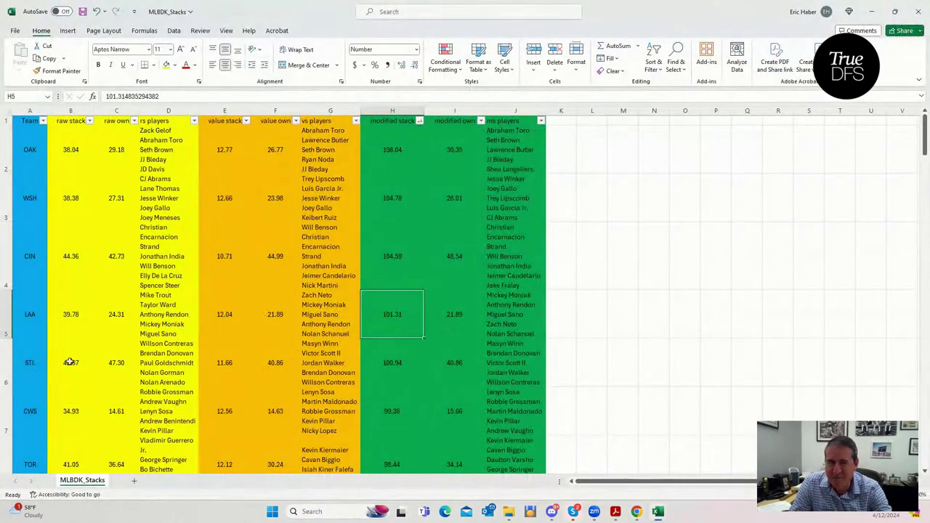
{"action": "left_click", "coordinate": [90, 121]}
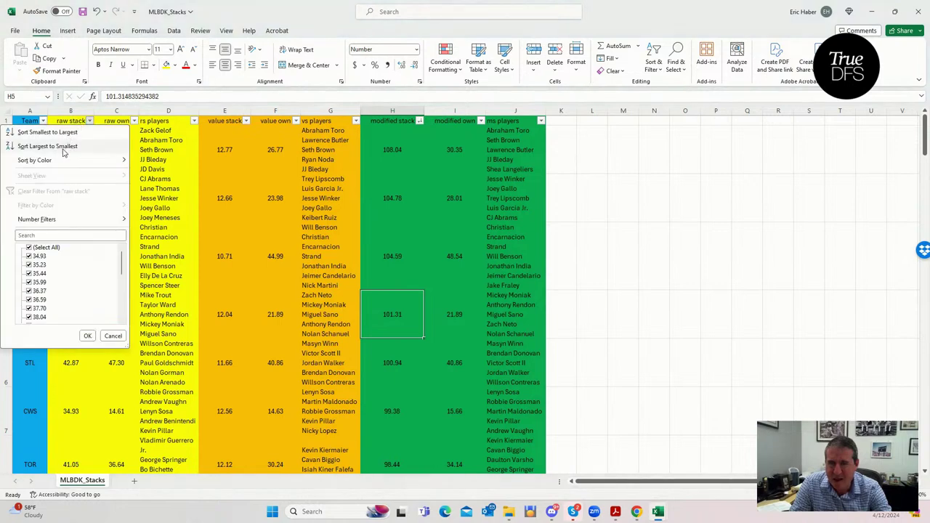
{"action": "left_click", "coordinate": [69, 147]}
{"action": "scroll", "coordinate": [96, 266], "scroll_direction": "down", "scroll_amount": 1}
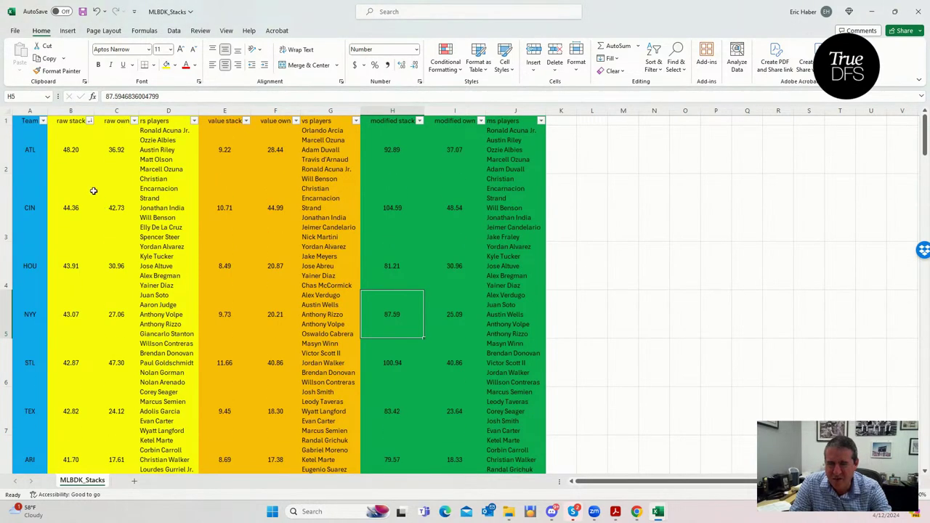
{"action": "left_click", "coordinate": [67, 317]}
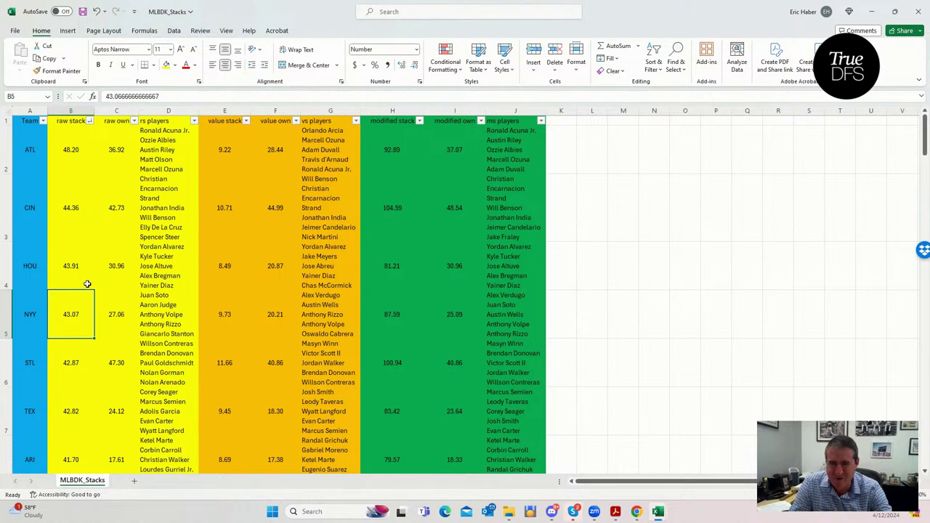
Sort the stacks table by modified stack from largest to smallest and check NYY's modified stack and list of modified stack players.
{"action": "left_click", "coordinate": [419, 120]}
{"action": "left_click", "coordinate": [356, 147]}
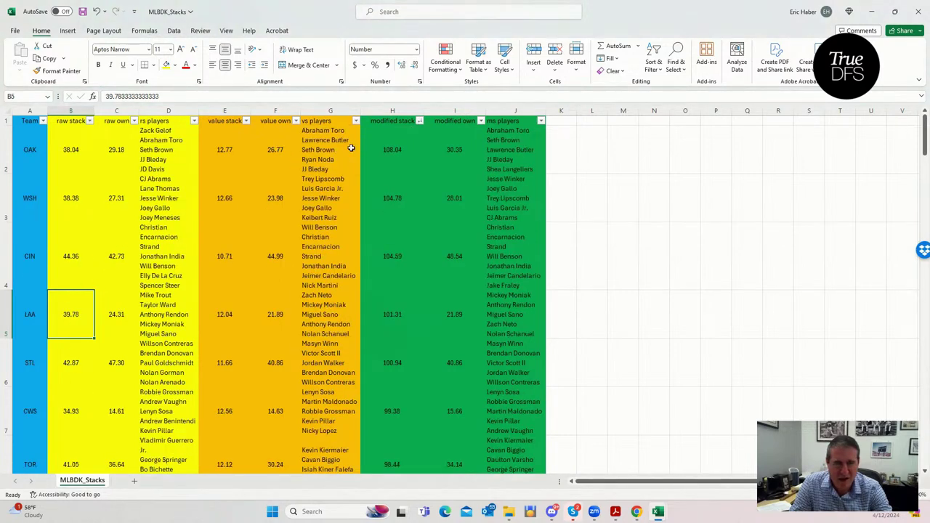
{"action": "scroll", "coordinate": [237, 348], "scroll_direction": "down", "scroll_amount": 2}
{"action": "scroll", "coordinate": [237, 348], "scroll_direction": "down", "scroll_amount": 4}
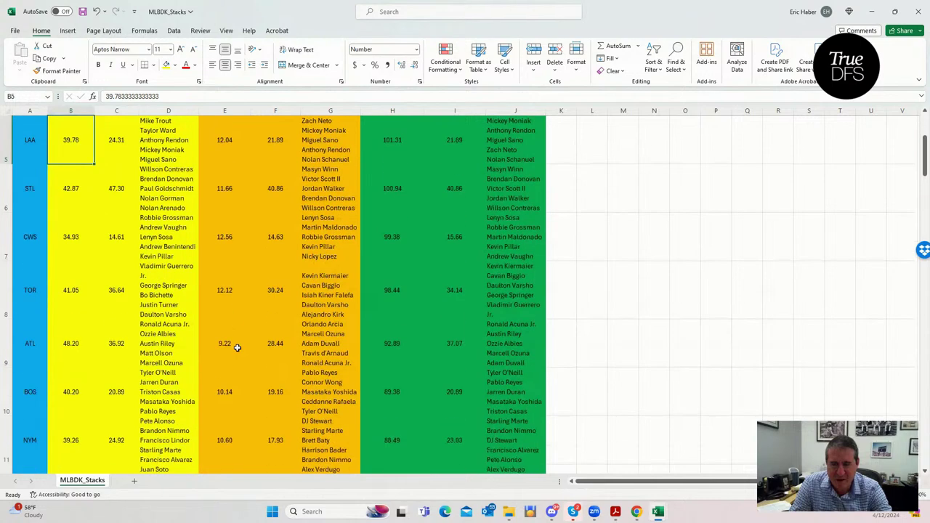
{"action": "left_click", "coordinate": [378, 337]}
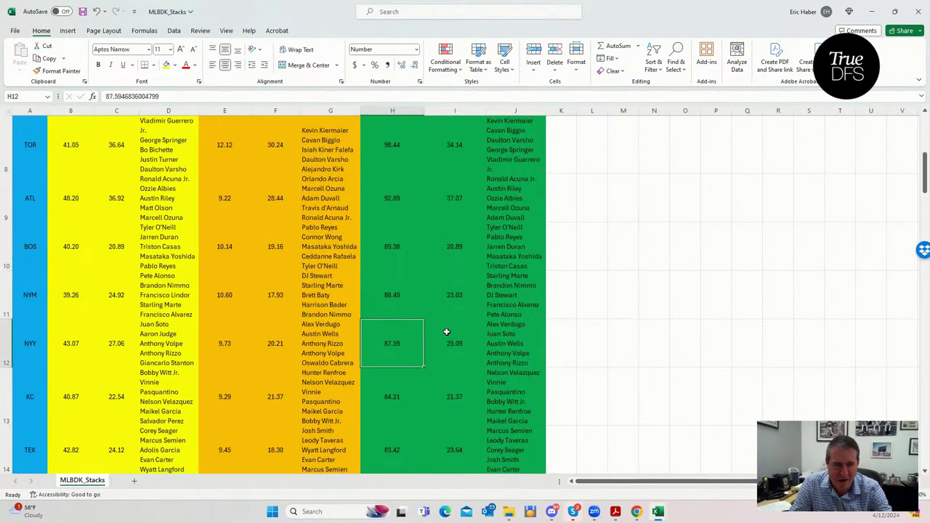
{"action": "left_click", "coordinate": [499, 338]}
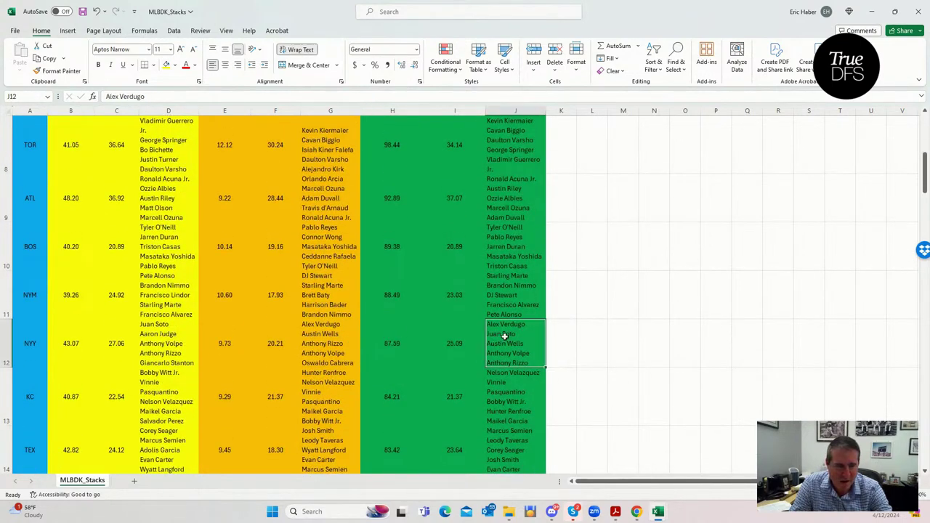
Return to the DraftKings lineup editor and switch the pitcher list's game filter from NYY–CLE to ATL–MIA.
{"action": "left_click", "coordinate": [872, 11]}
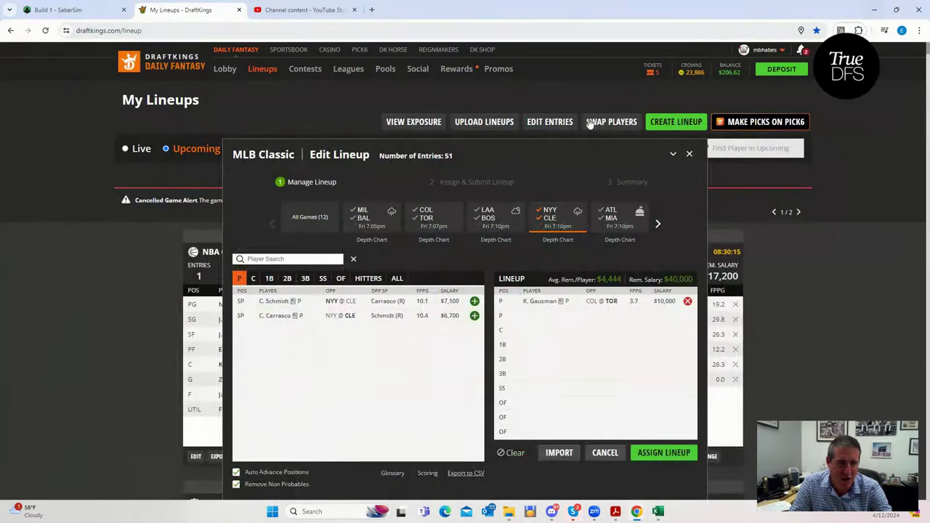
{"action": "left_click", "coordinate": [547, 212]}
{"action": "left_click", "coordinate": [545, 213]}
{"action": "left_click", "coordinate": [610, 212]}
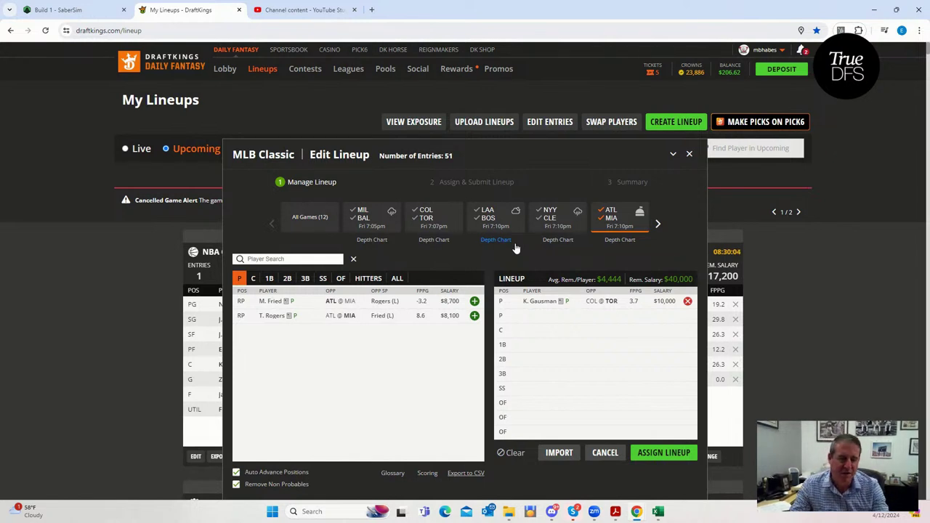
Review Max Fried's game log on his player card, close it, and reset the pitcher list to all games.
{"action": "left_click", "coordinate": [269, 301]}
{"action": "left_click", "coordinate": [458, 217]}
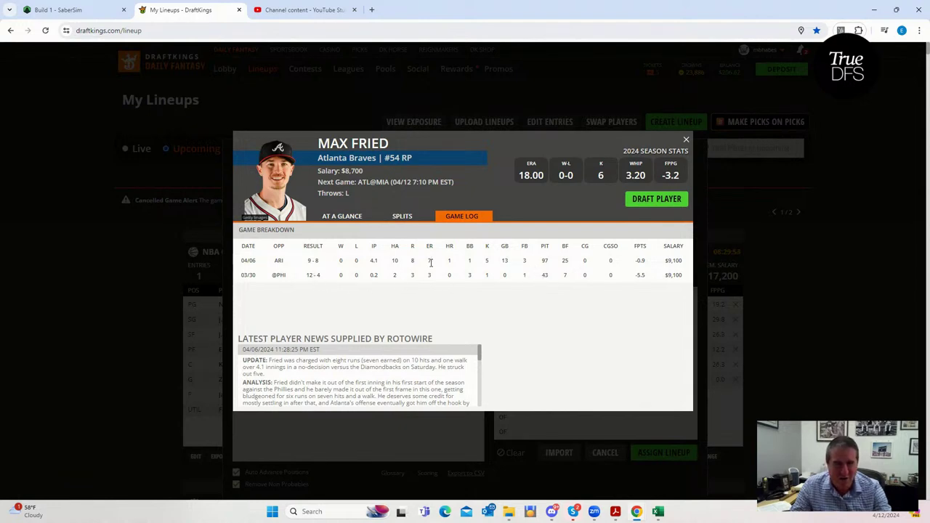
{"action": "left_click", "coordinate": [685, 140]}
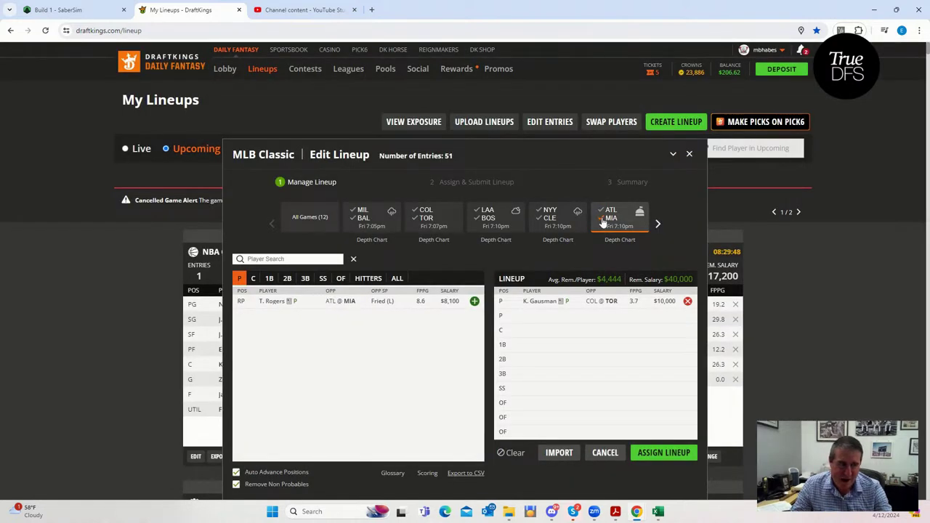
{"action": "left_click", "coordinate": [309, 216]}
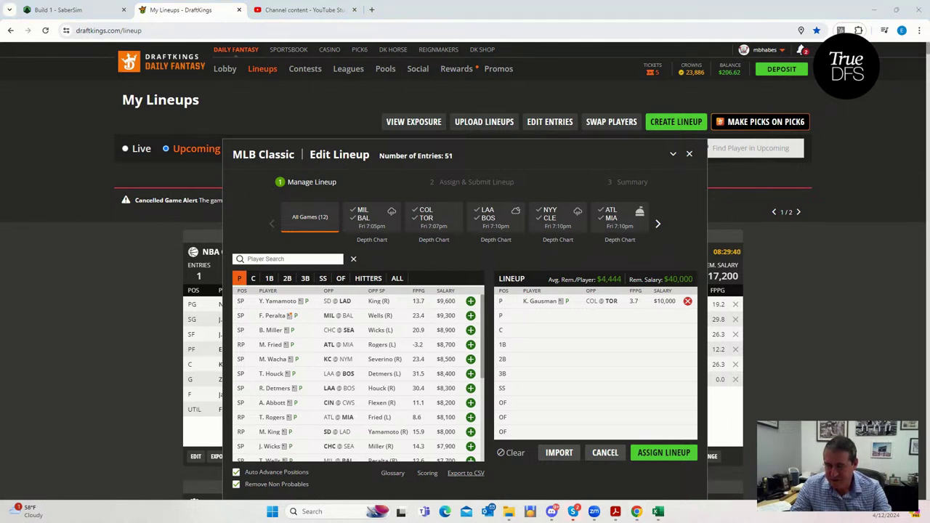
Switch to the MLBDK_Proj workbook and check Max Fried's salary and Sheets Value Score.
{"action": "key", "text": "alt+Tab"}
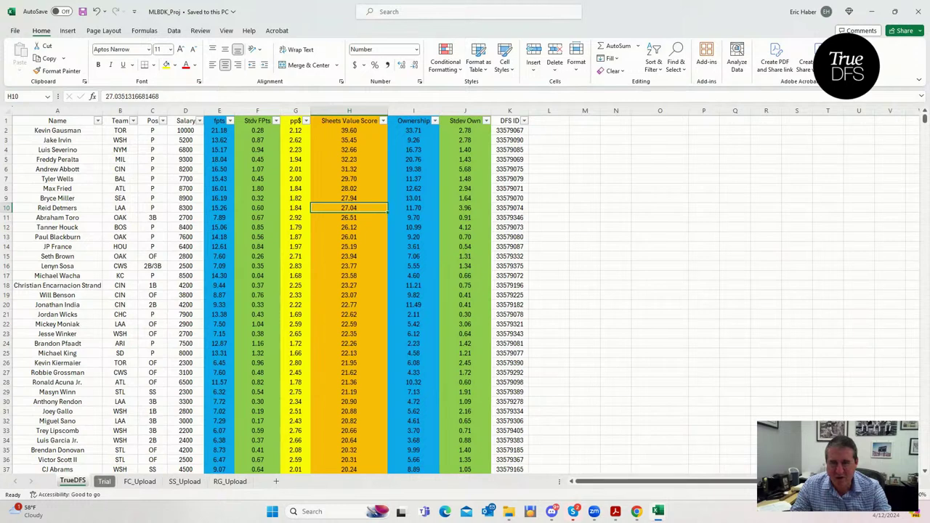
{"action": "left_click", "coordinate": [58, 169]}
{"action": "left_click", "coordinate": [58, 188]}
{"action": "left_click", "coordinate": [178, 188]}
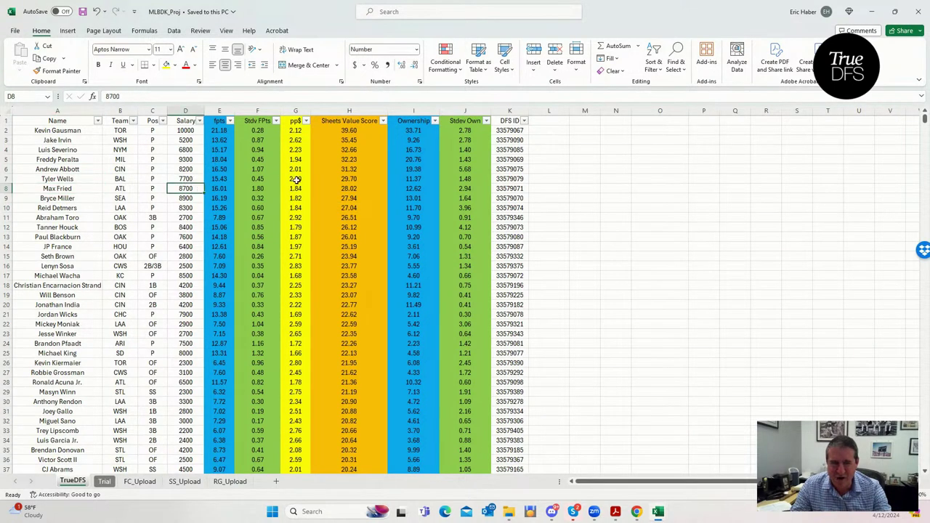
{"action": "left_click", "coordinate": [334, 187]}
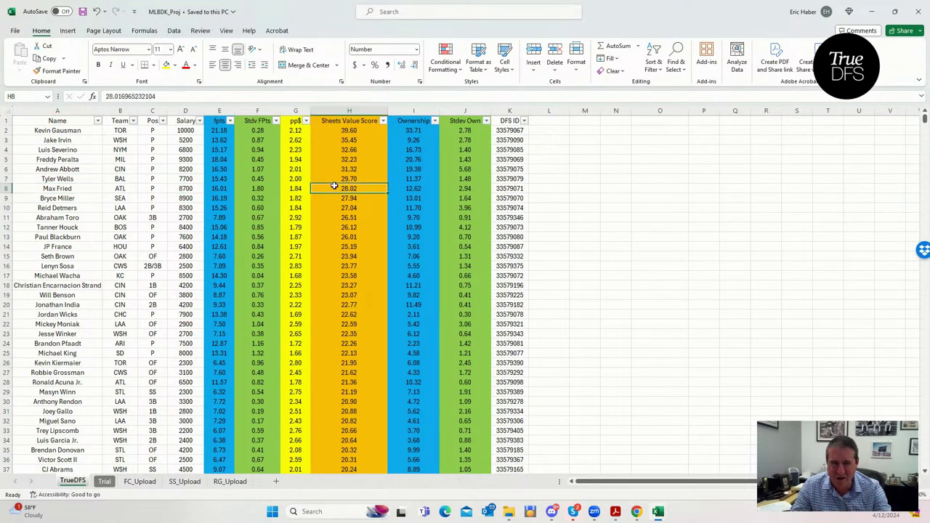
{"action": "left_click", "coordinate": [175, 208]}
{"action": "left_click", "coordinate": [193, 188]}
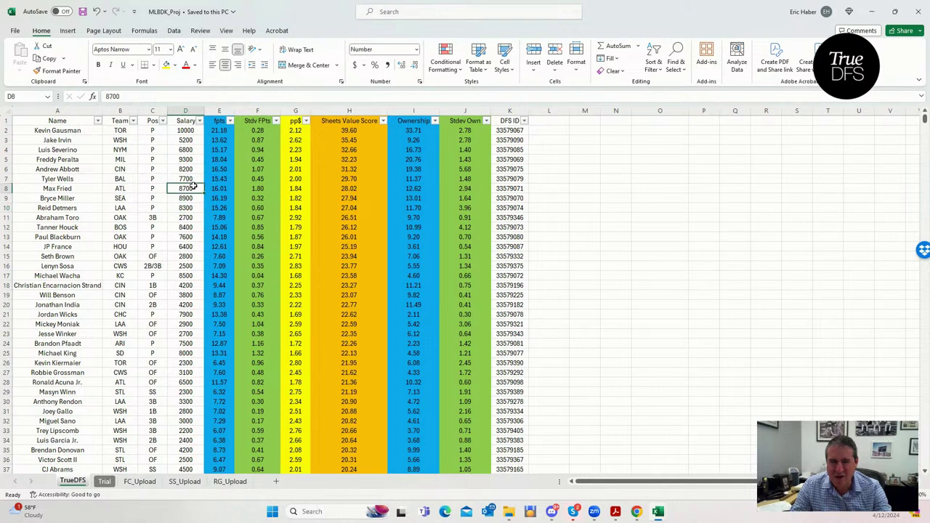
Compare Max Fried's salary with neighbouring rows and examine his Sheets Value Score, projected ownership and fpts.
{"action": "left_click", "coordinate": [317, 178]}
{"action": "left_click", "coordinate": [179, 217]}
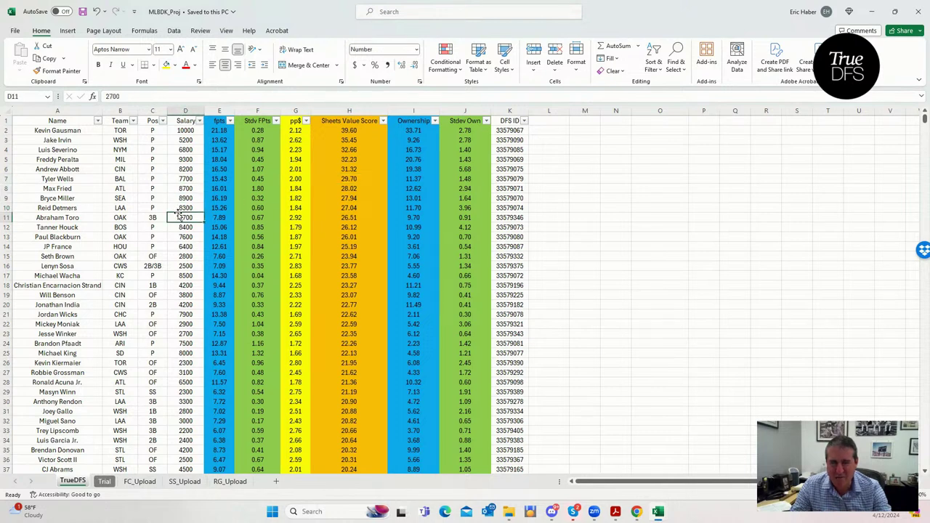
{"action": "left_click", "coordinate": [192, 190]}
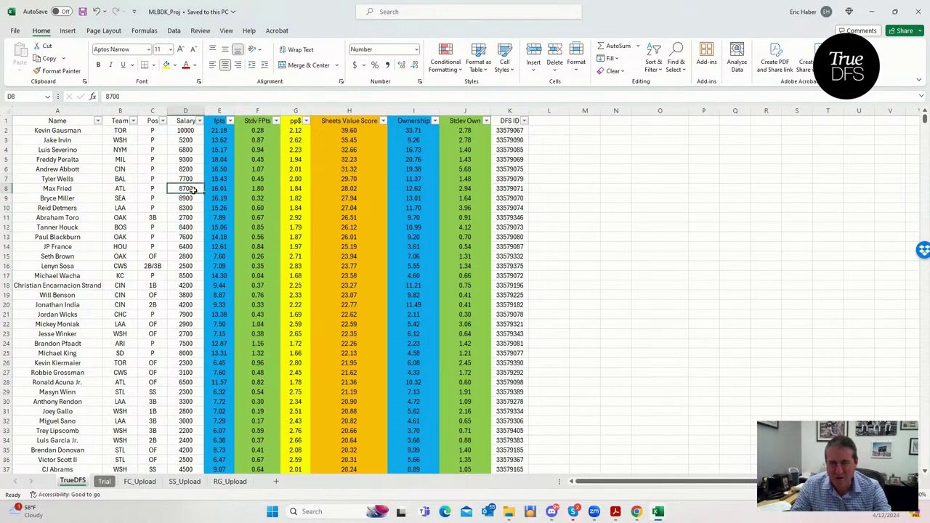
{"action": "left_click", "coordinate": [359, 189]}
{"action": "left_click", "coordinate": [412, 189]}
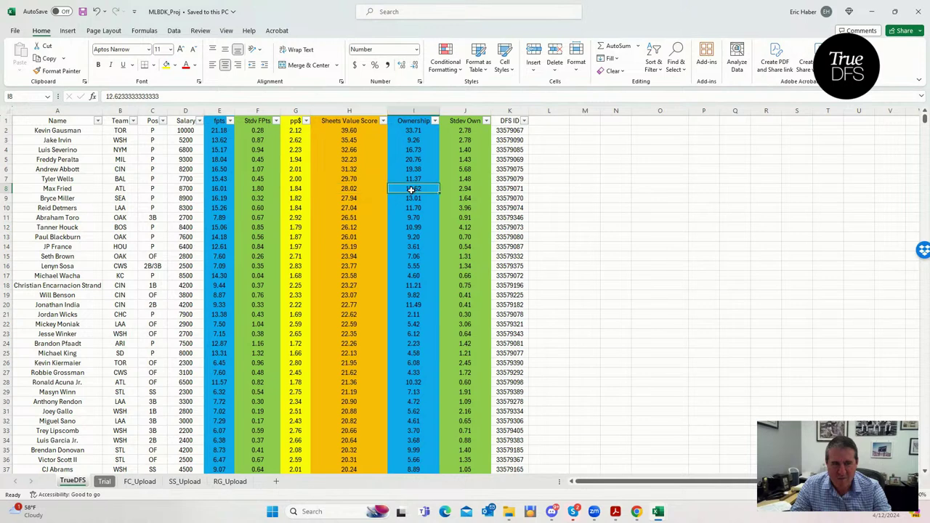
{"action": "left_click", "coordinate": [220, 189]}
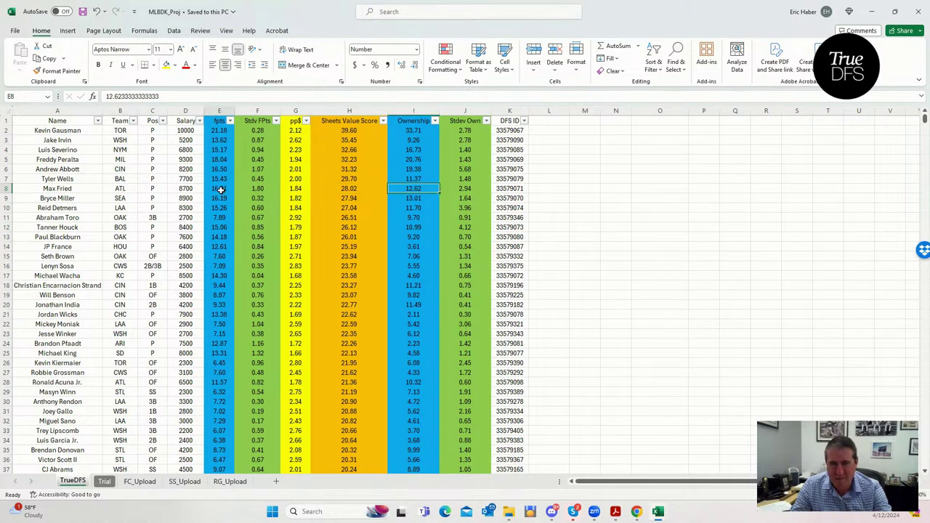
{"action": "left_click", "coordinate": [118, 192]}
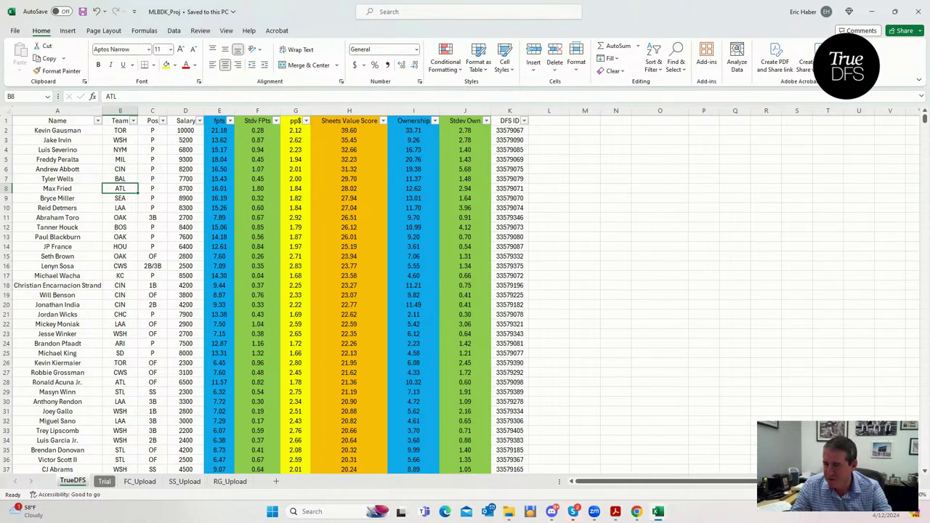
Switch to the MLBDK_Stacks workbook and sort the table by raw stack from largest to smallest.
{"action": "key", "text": "alt+Tab"}
{"action": "scroll", "coordinate": [457, 216], "scroll_direction": "up", "scroll_amount": 5}
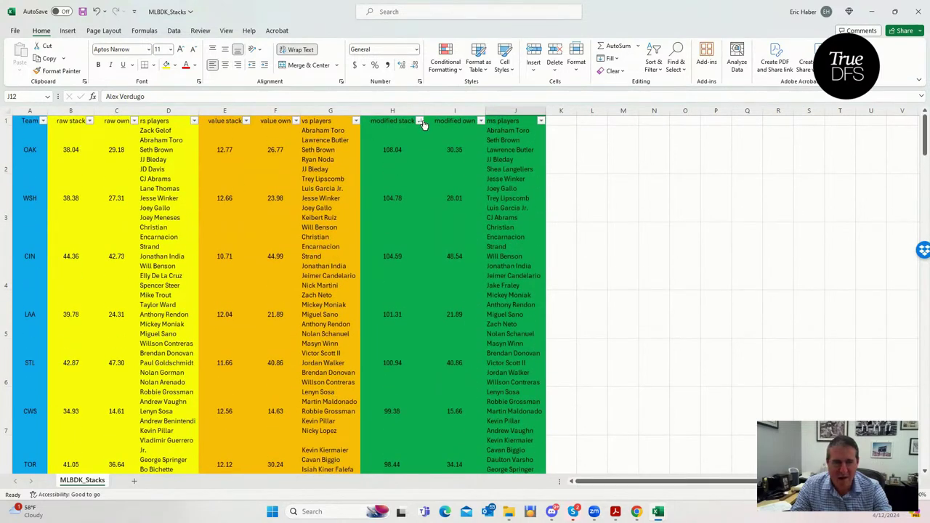
{"action": "left_click", "coordinate": [419, 122]}
{"action": "left_click", "coordinate": [317, 145]}
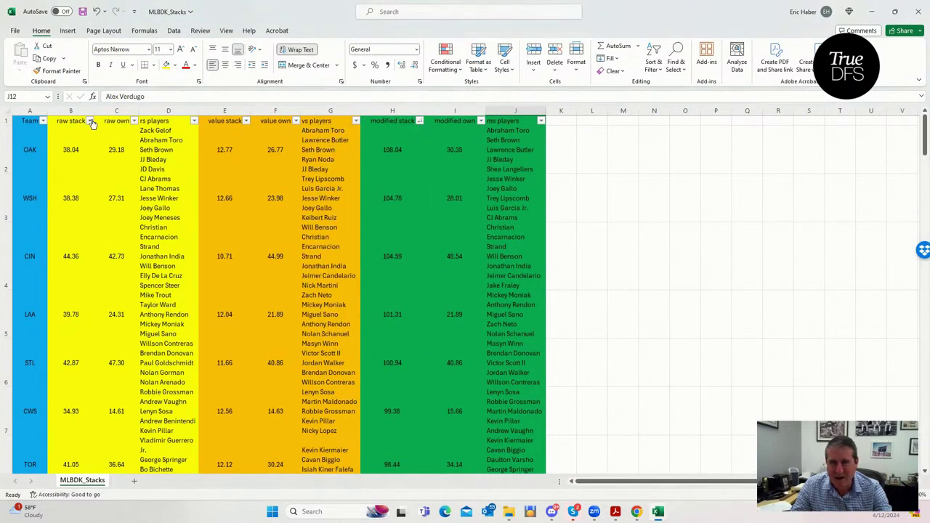
{"action": "left_click", "coordinate": [89, 121]}
{"action": "left_click", "coordinate": [73, 145]}
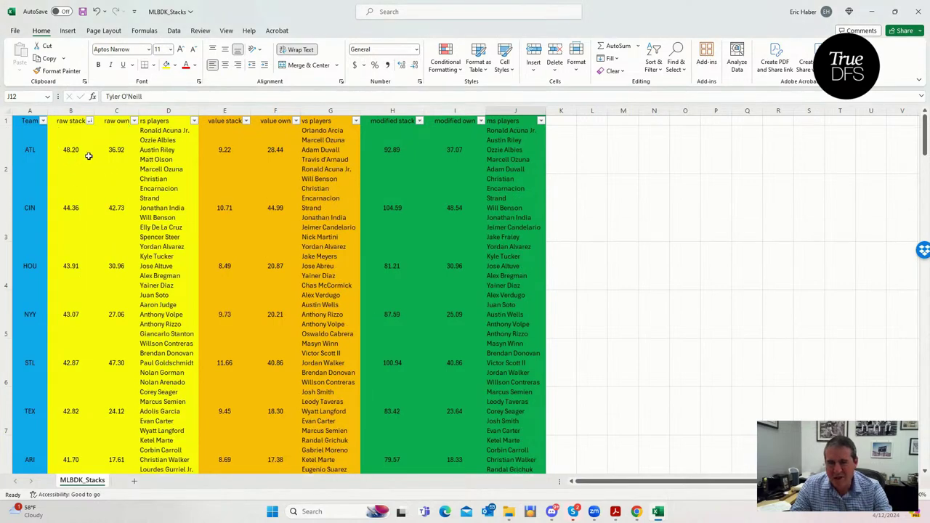
Examine ATL's raw stack, raw own, raw stack players and modified stack players.
{"action": "left_click", "coordinate": [73, 150]}
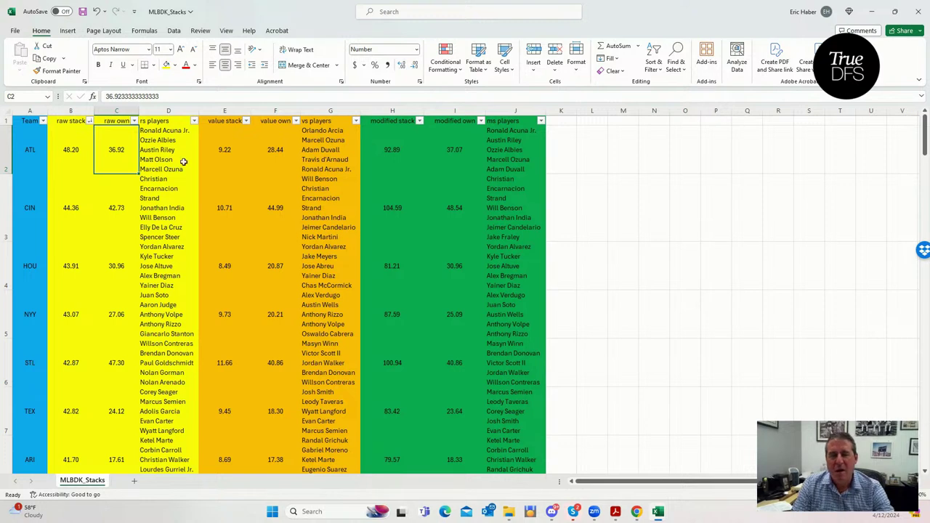
{"action": "left_click", "coordinate": [154, 161]}
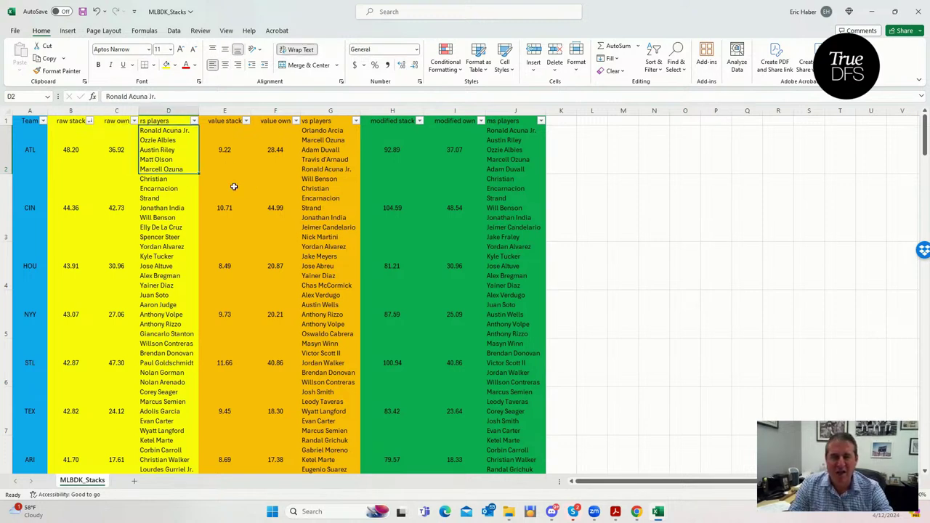
{"action": "left_click", "coordinate": [509, 154]}
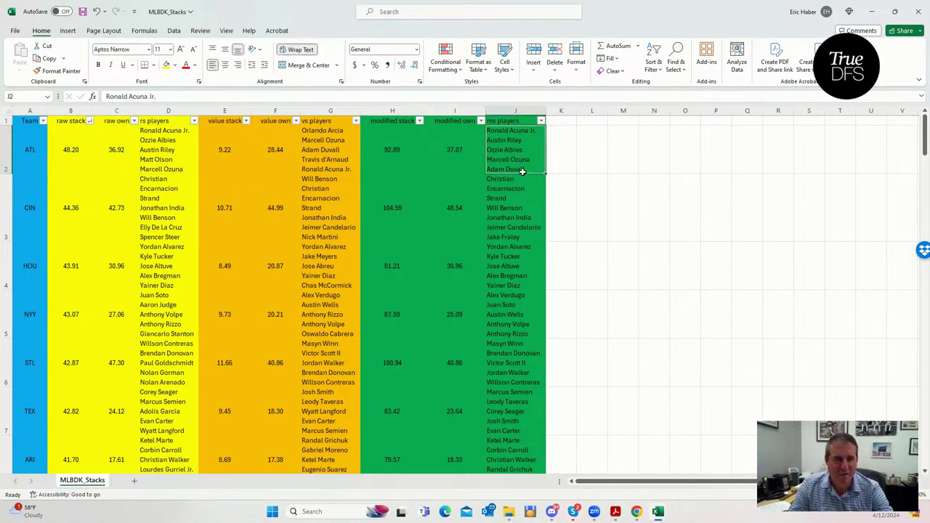
Move the MLBDK_Stacks window aside, return to the DraftKings lineup editor and filter the player list to ATL only.
{"action": "left_click_drag", "start_coordinate": [641, 11], "coordinate": [0, 29]}
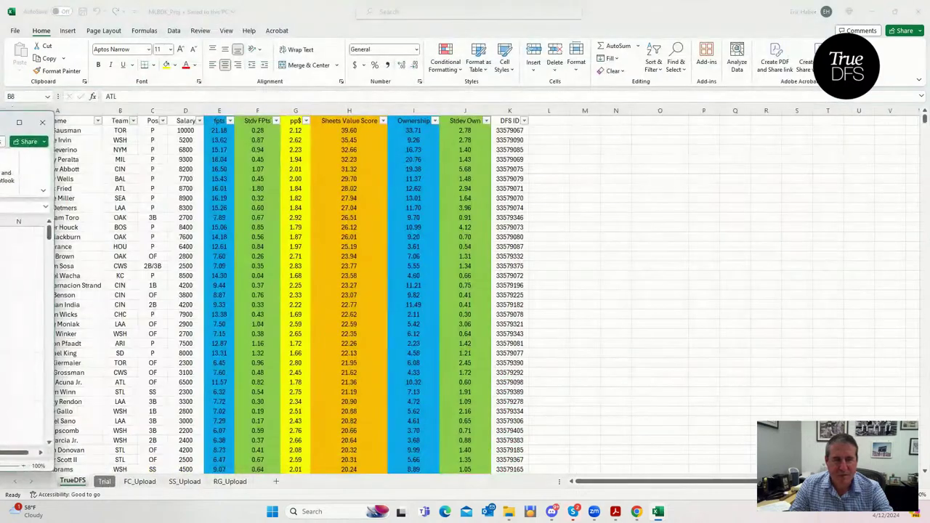
{"action": "key", "text": "alt+Tab"}
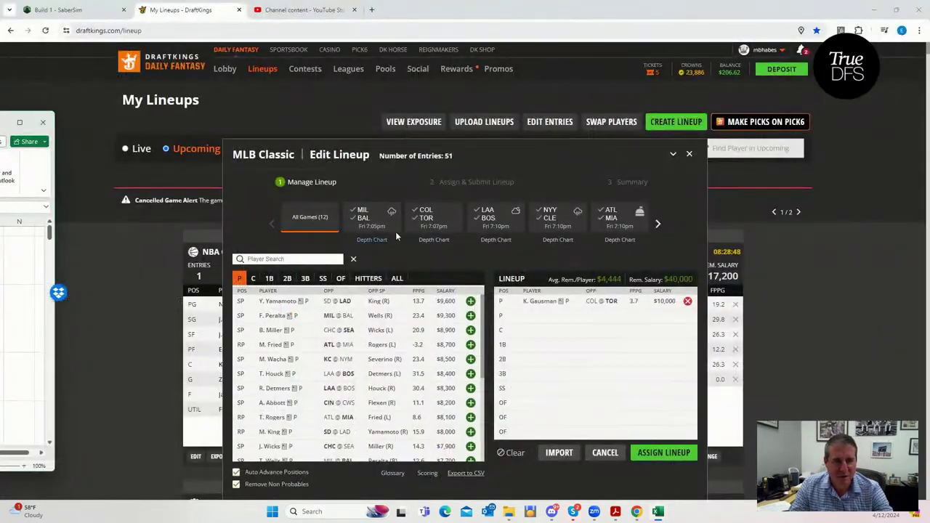
{"action": "left_click", "coordinate": [619, 216]}
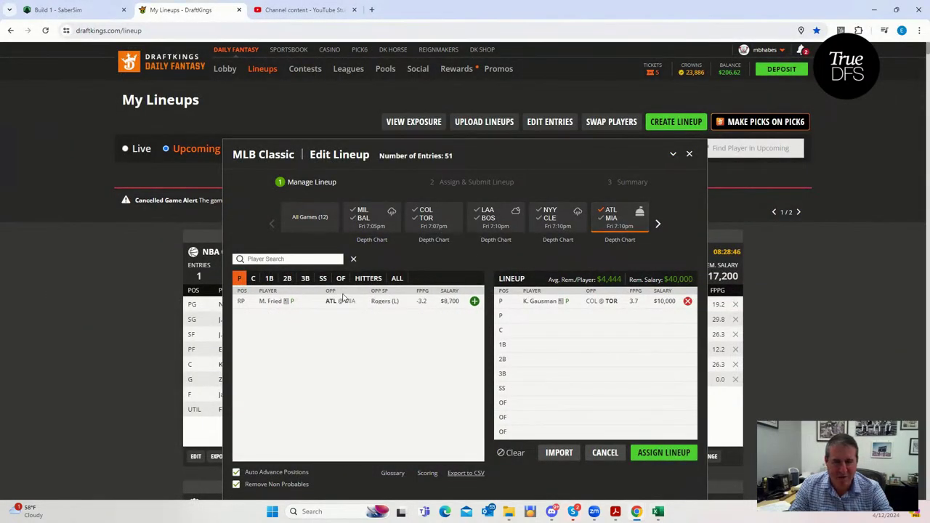
Add ATL's O. Albies at 2B and A. Riley at 3B to the lineup.
{"action": "left_click", "coordinate": [269, 279]}
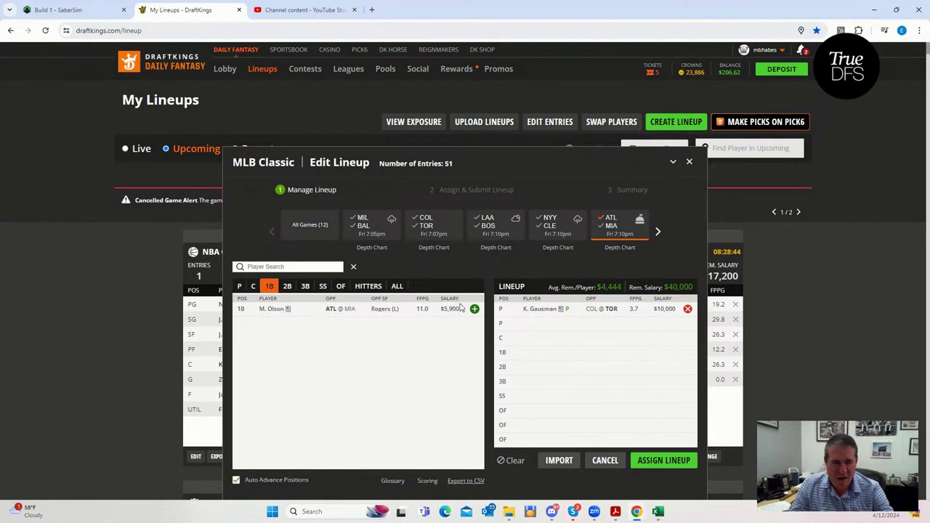
{"action": "left_click", "coordinate": [289, 287]}
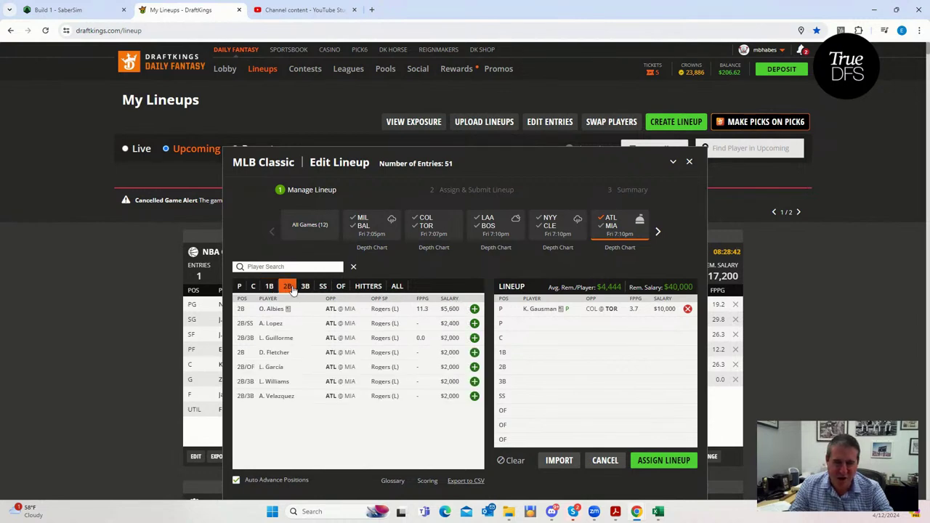
{"action": "left_click", "coordinate": [474, 310]}
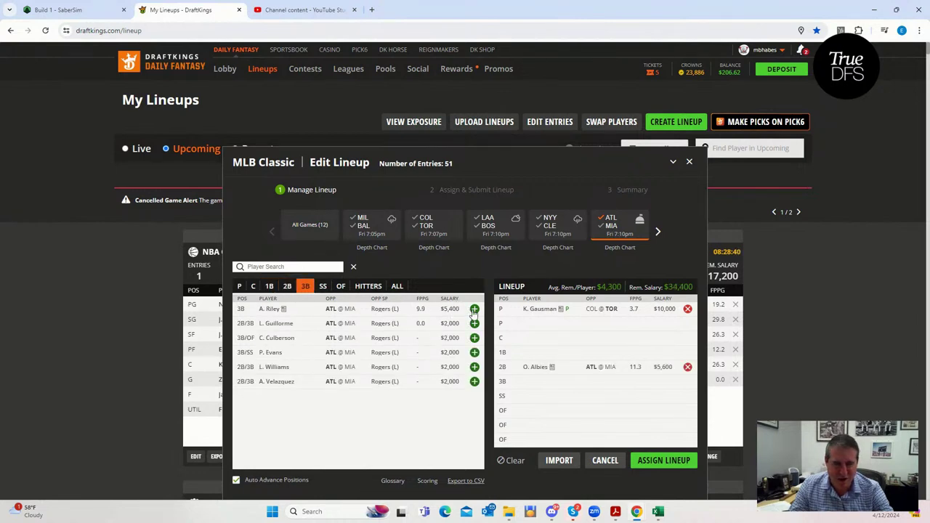
{"action": "left_click", "coordinate": [474, 310]}
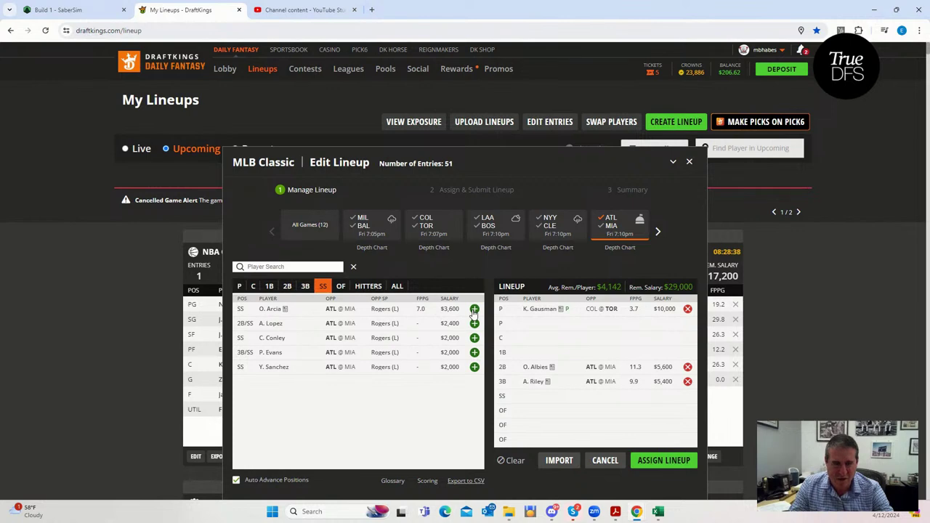
Fill the three outfield spots with ATL's R. Acuna Jr., M. Ozuna and A. Duvall, and reset the player list to all games.
{"action": "left_click", "coordinate": [343, 286]}
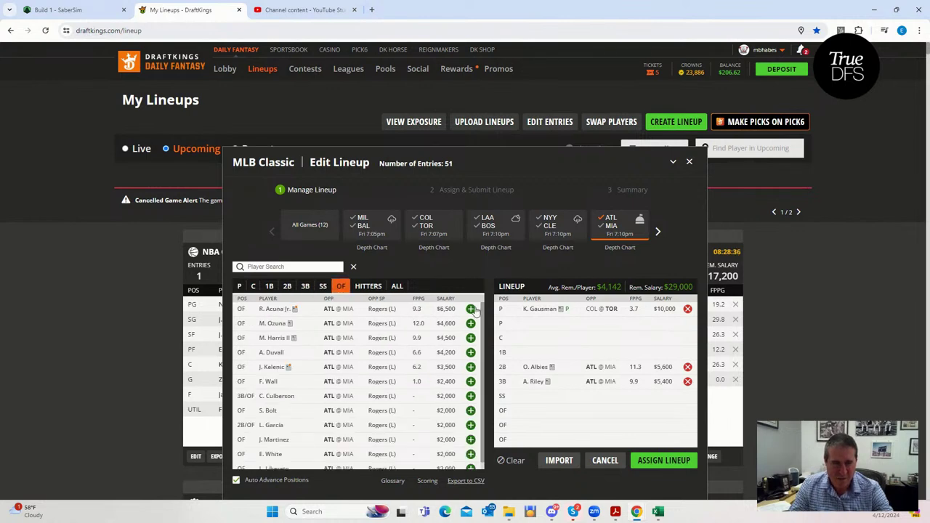
{"action": "left_click", "coordinate": [471, 309]}
{"action": "left_click", "coordinate": [473, 310]}
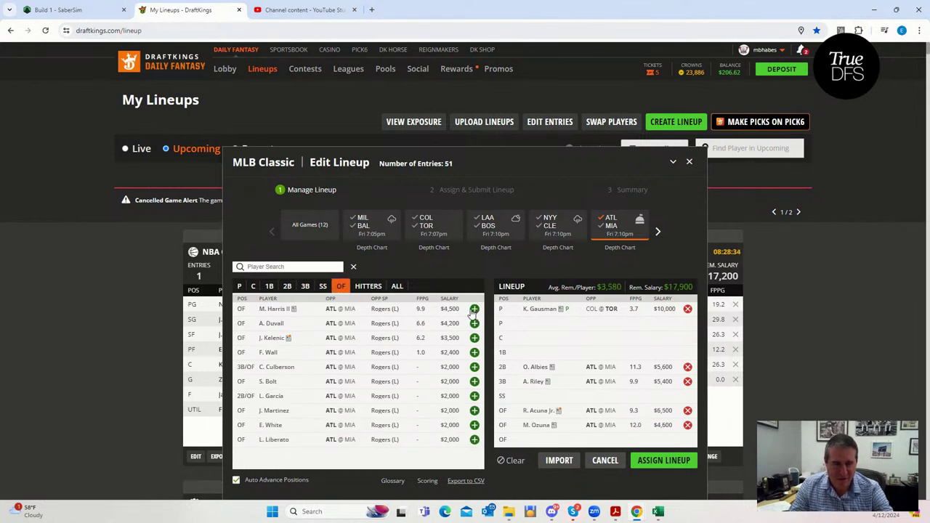
{"action": "left_click", "coordinate": [474, 323]}
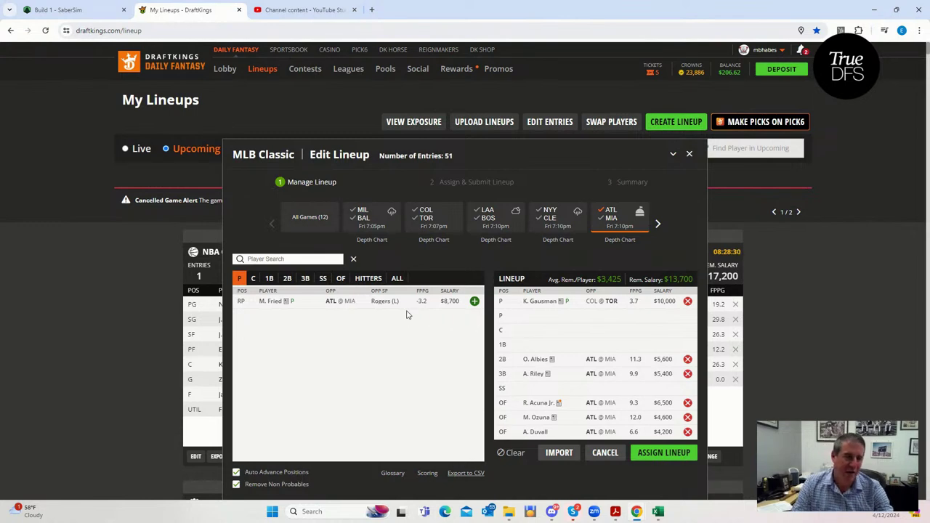
{"action": "left_click", "coordinate": [612, 216]}
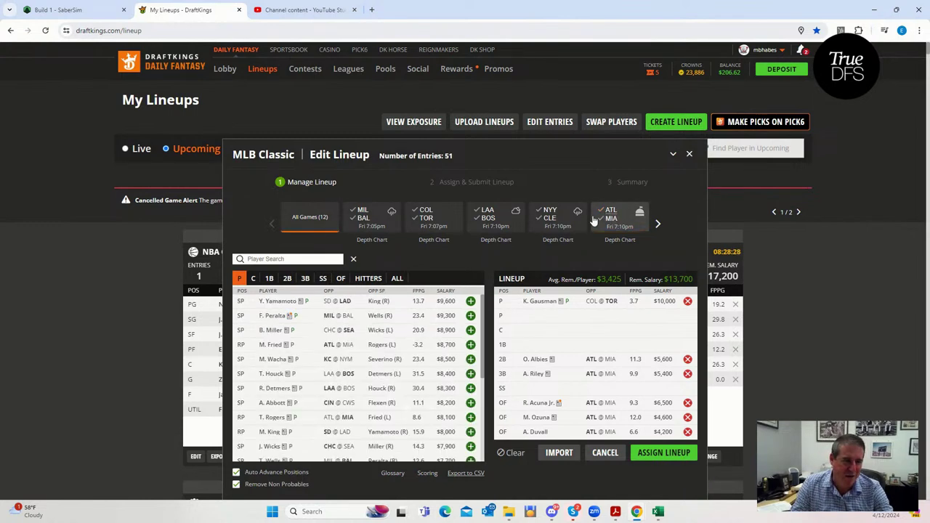
Try J. Irvin as the second pitcher beside K. Gausman, and remove both pitchers from the lineup.
{"action": "scroll", "coordinate": [363, 341], "scroll_direction": "down", "scroll_amount": 5}
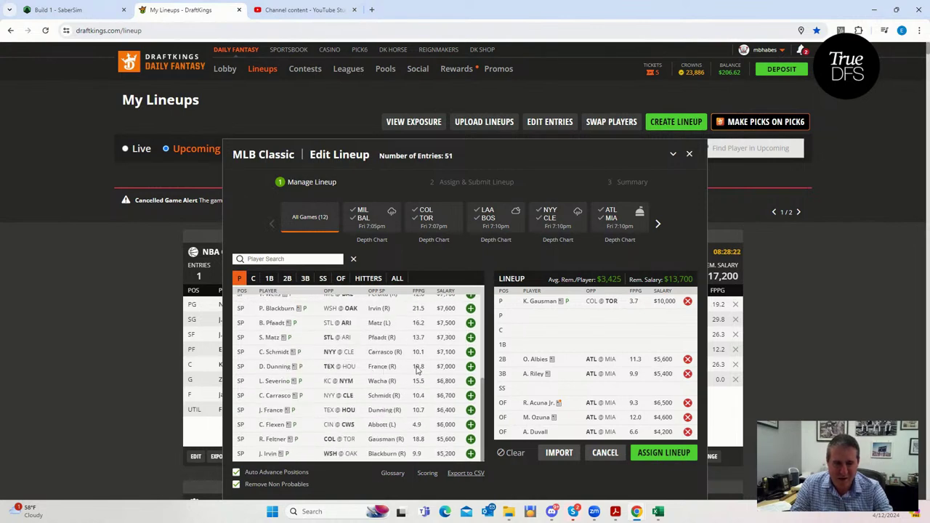
{"action": "left_click", "coordinate": [470, 453]}
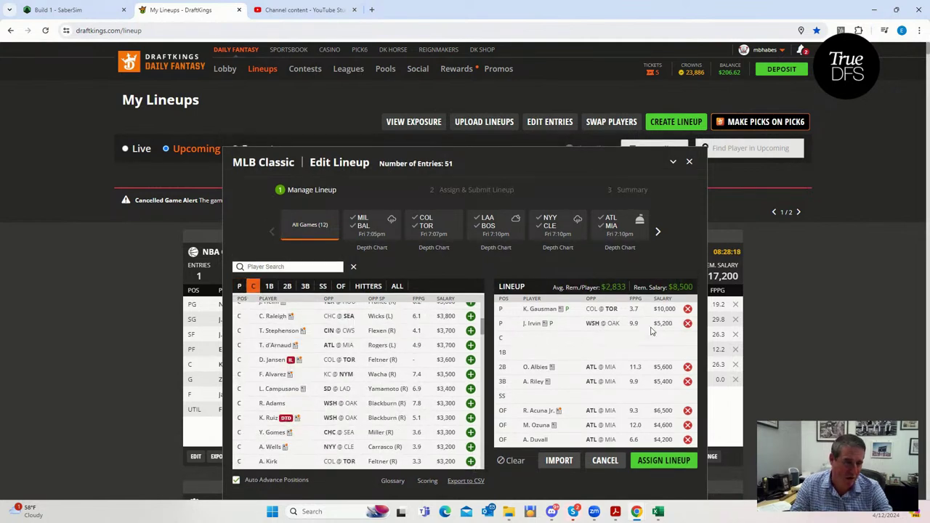
{"action": "left_click", "coordinate": [688, 309]}
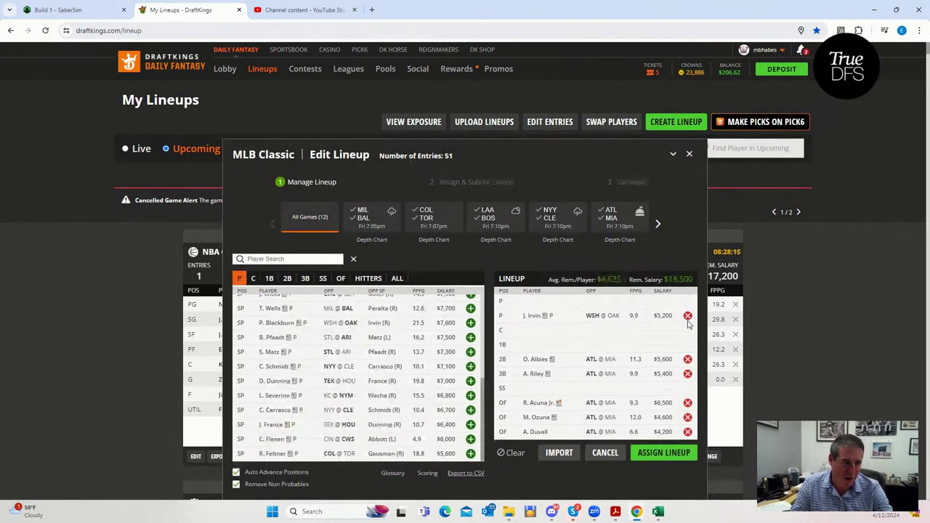
{"action": "left_click", "coordinate": [688, 320]}
{"action": "scroll", "coordinate": [312, 363], "scroll_direction": "up", "scroll_amount": 5}
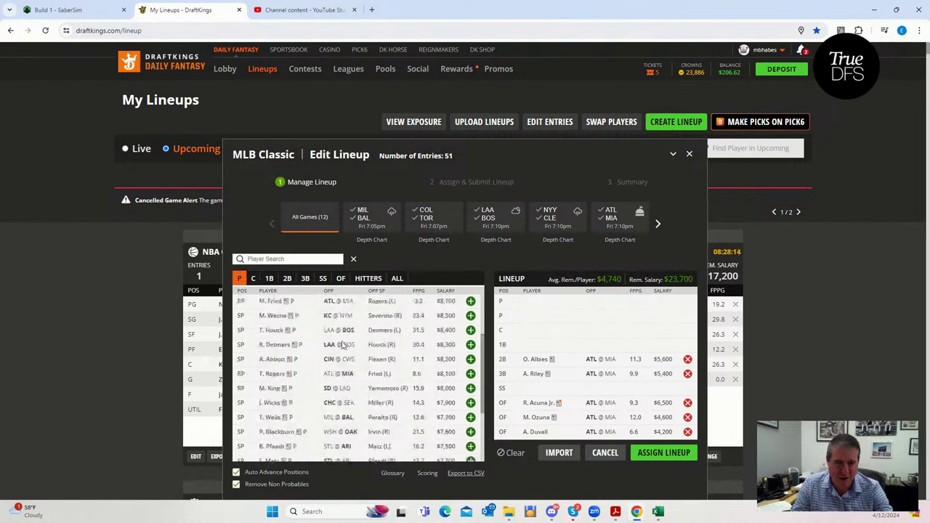
Try pairing T. Houck and R. Detmers from the LAA @ BOS game, remove both, and restore K. Gausman as pitcher.
{"action": "left_click", "coordinate": [496, 216]}
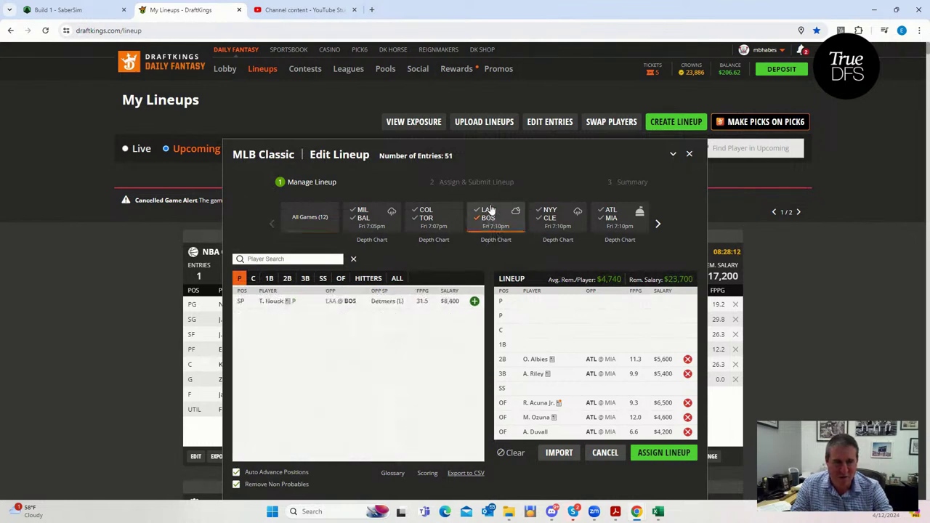
{"action": "left_click", "coordinate": [474, 301]}
{"action": "left_click", "coordinate": [474, 301]}
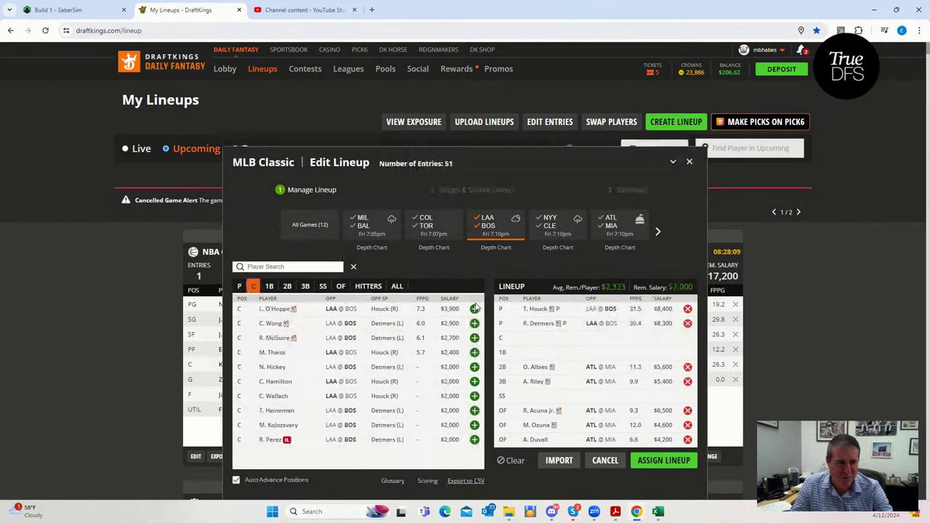
{"action": "left_click", "coordinate": [688, 324]}
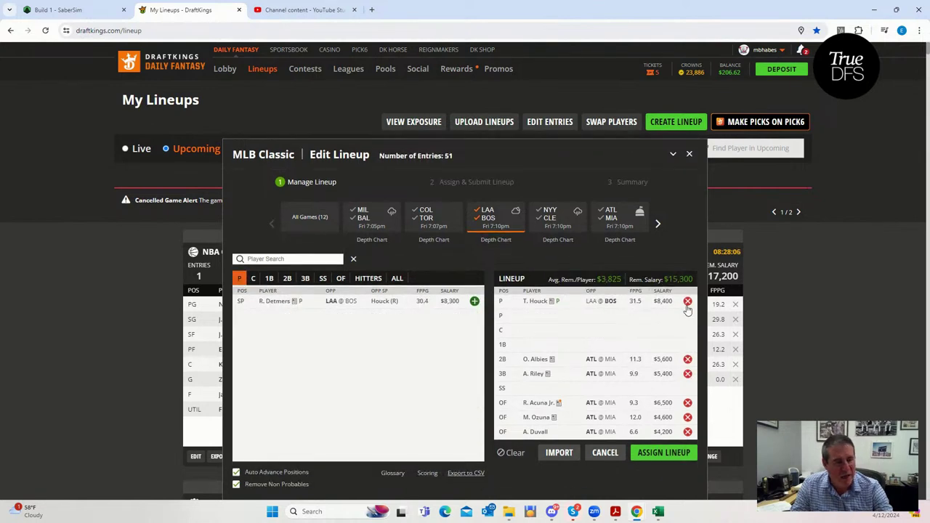
{"action": "left_click", "coordinate": [687, 302]}
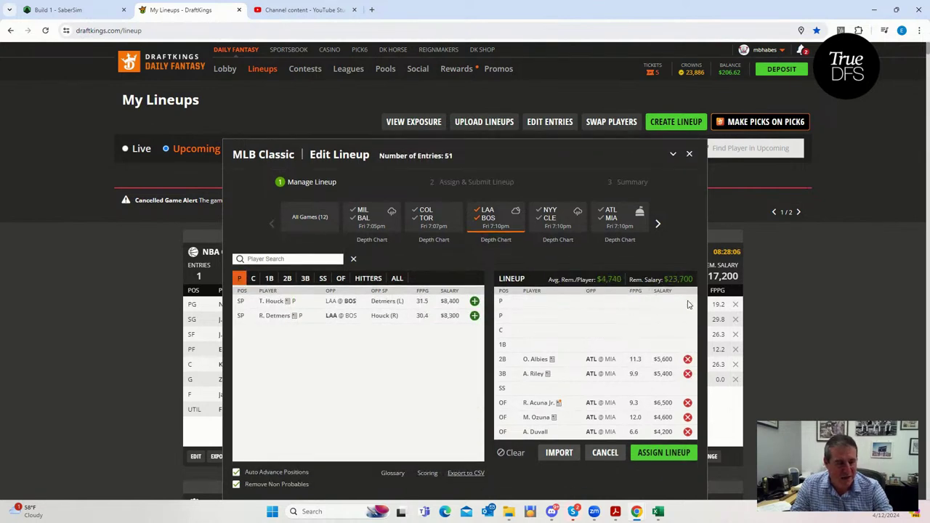
{"action": "left_click", "coordinate": [484, 213]}
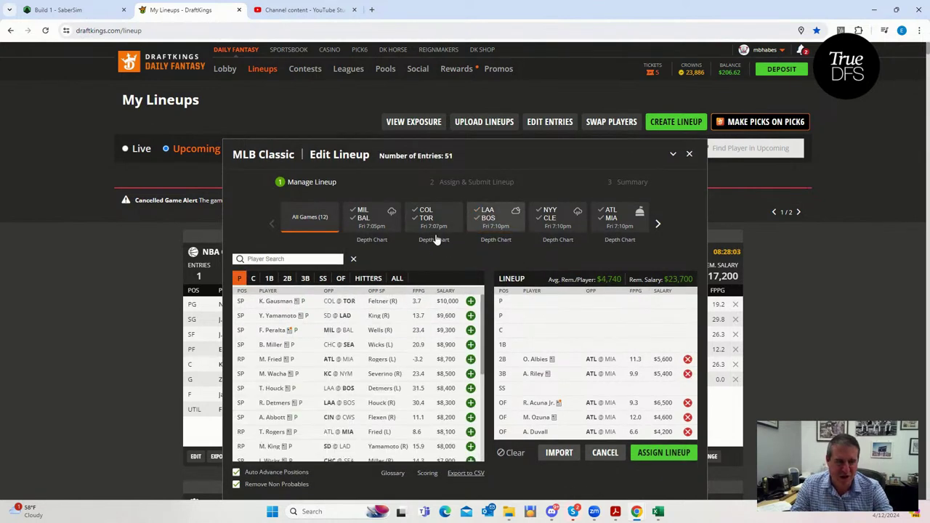
{"action": "left_click", "coordinate": [470, 301]}
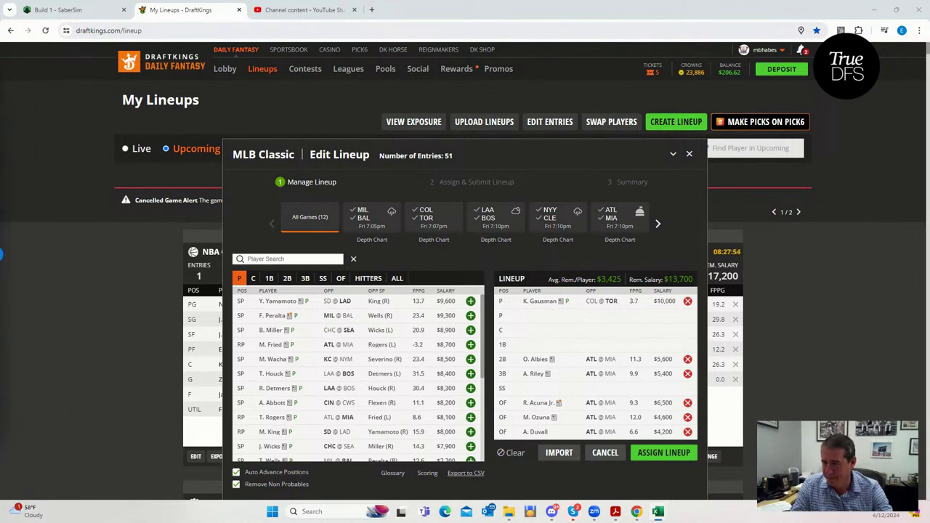
Glance at the MLBDK_Proj projections, return to the DraftKings lineup editor and filter the player list to NYM.
{"action": "key", "text": "alt+Tab"}
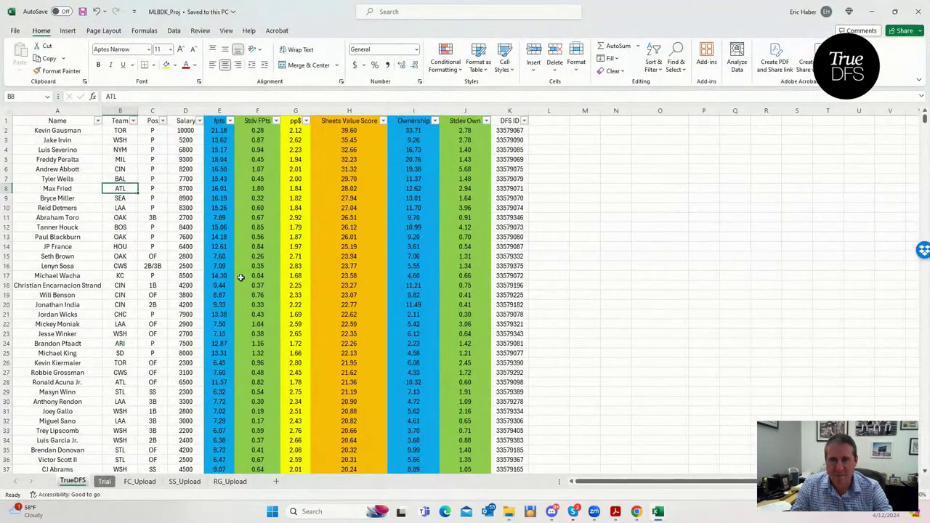
{"action": "key", "text": "alt+Tab"}
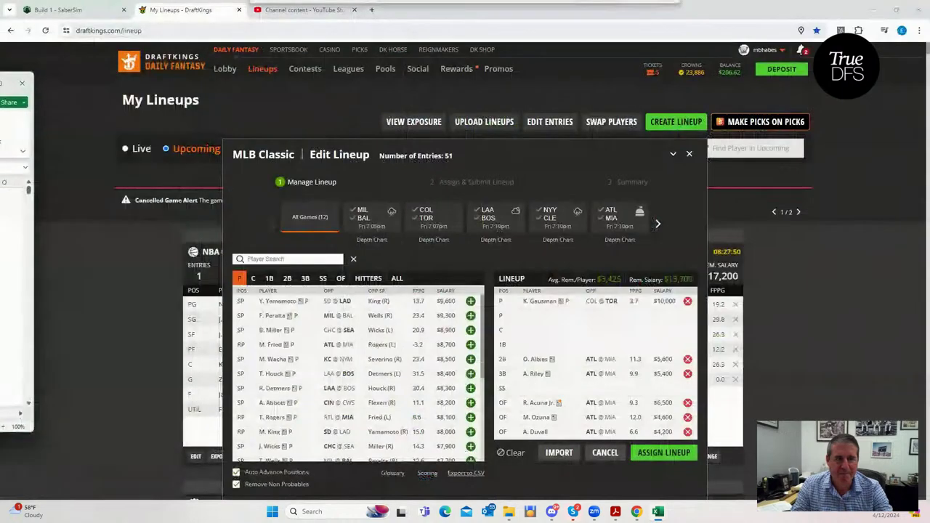
{"action": "left_click", "coordinate": [658, 223]}
{"action": "left_click", "coordinate": [301, 218]}
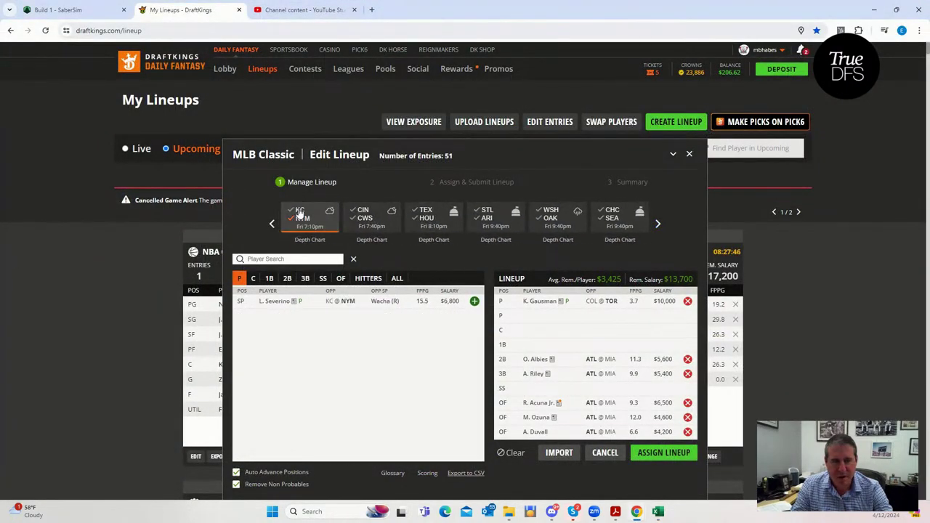
Remove all five ATL hitters from the lineup: the three outfielders, A. Riley and O. Albies.
{"action": "left_click", "coordinate": [688, 432]}
{"action": "left_click", "coordinate": [688, 425]}
{"action": "left_click", "coordinate": [688, 410]}
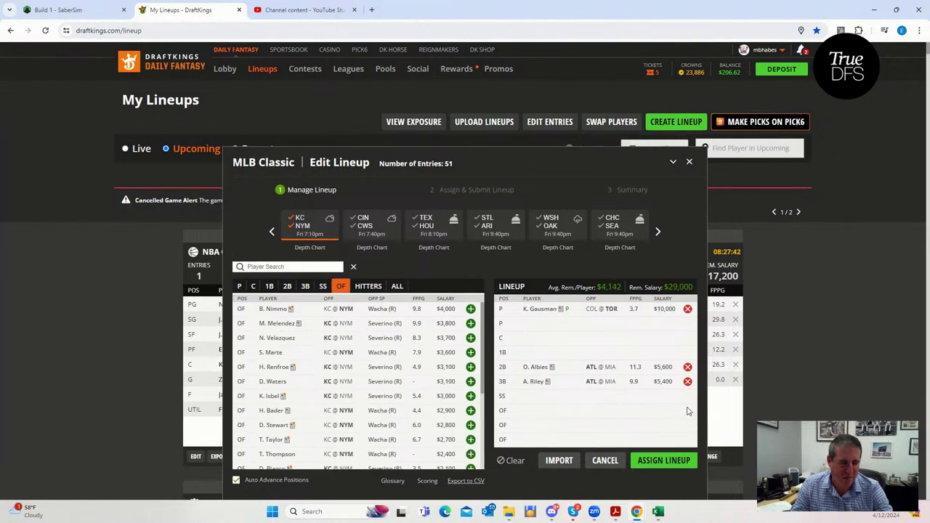
{"action": "left_click", "coordinate": [688, 381]}
{"action": "left_click", "coordinate": [688, 367]}
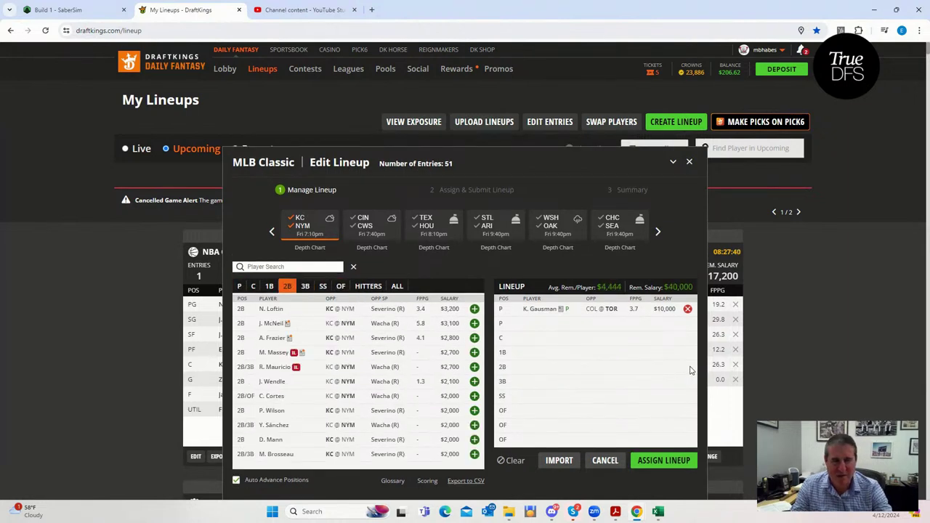
Show the KC @ NYM pitchers and review Michael Wacha's game log.
{"action": "left_click", "coordinate": [240, 288]}
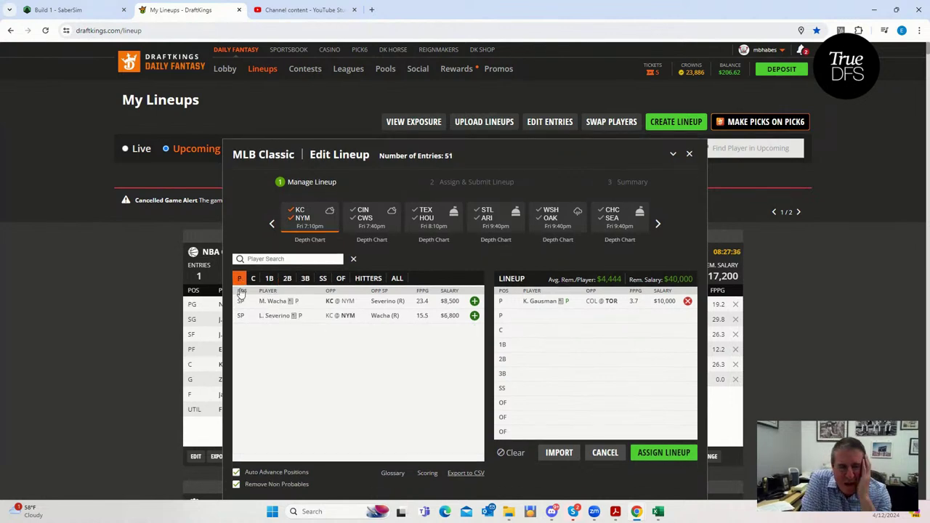
{"action": "left_click", "coordinate": [273, 301]}
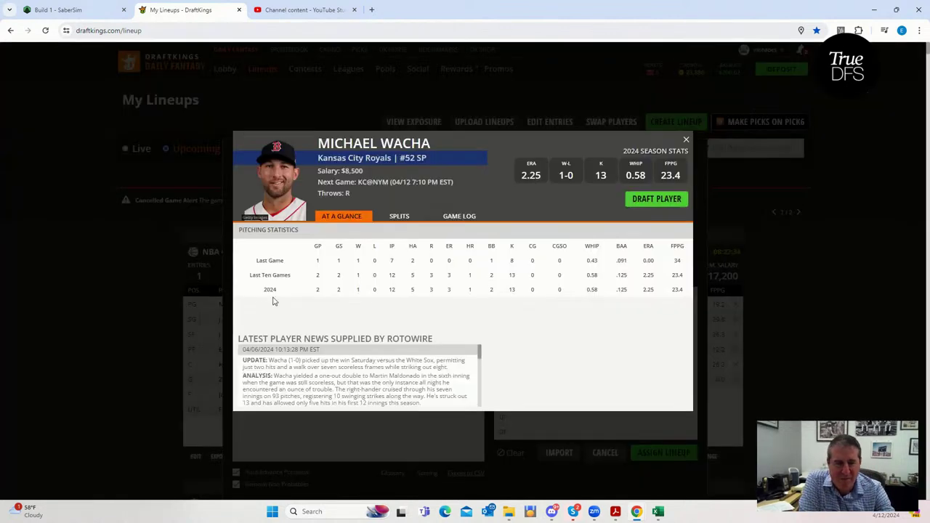
{"action": "left_click", "coordinate": [458, 218]}
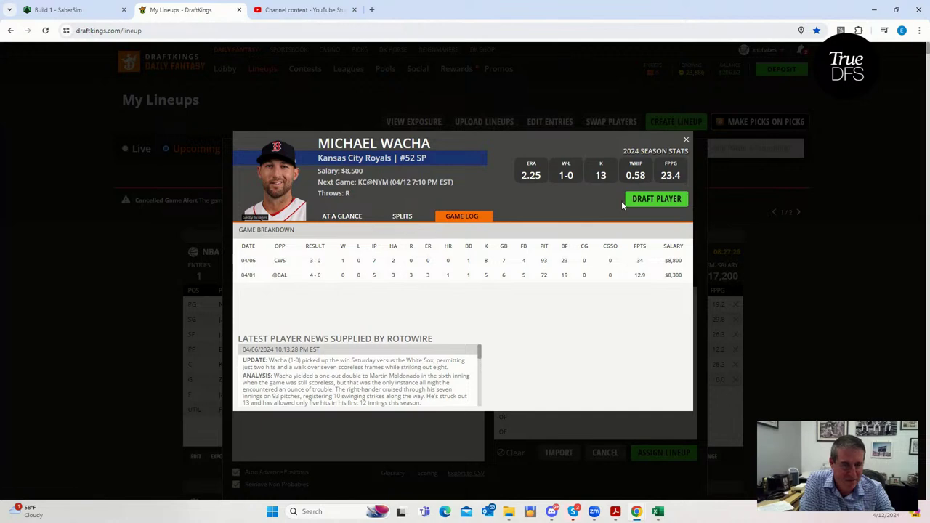
{"action": "left_click", "coordinate": [685, 139]}
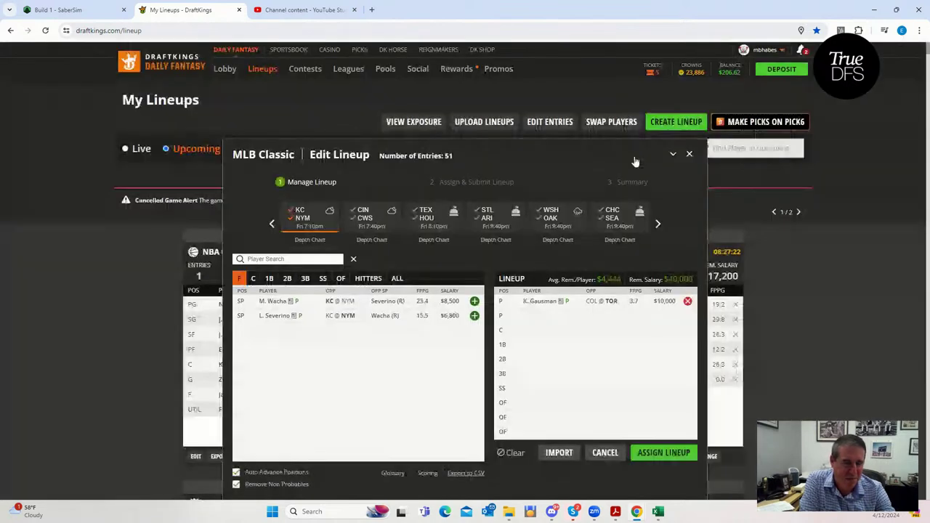
Filter to NYM first basemen and review Pete Alonso's game log.
{"action": "left_click", "coordinate": [301, 217]}
{"action": "left_click", "coordinate": [269, 278]}
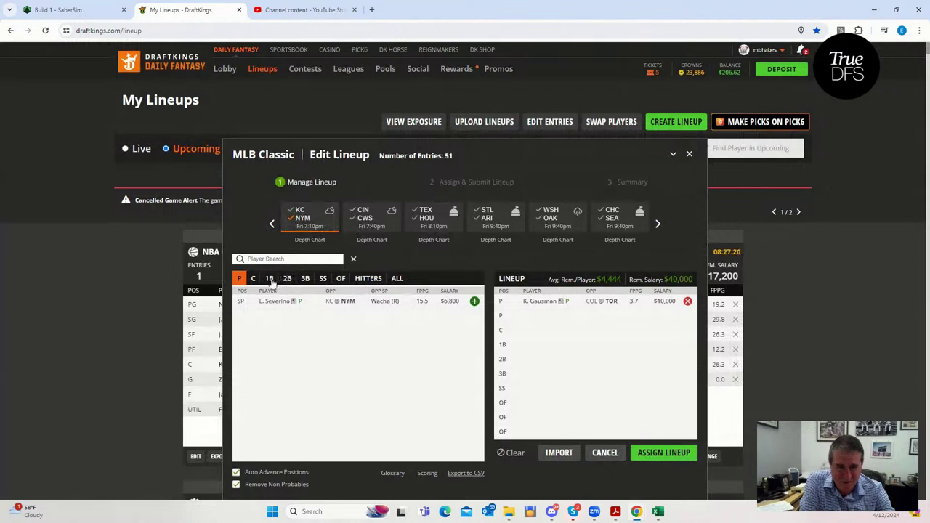
{"action": "left_click", "coordinate": [277, 316]}
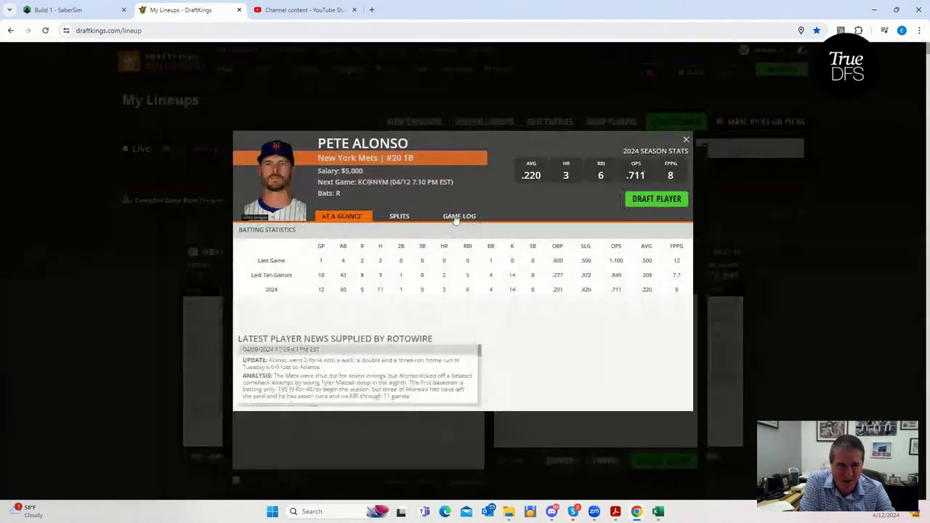
{"action": "left_click", "coordinate": [453, 218]}
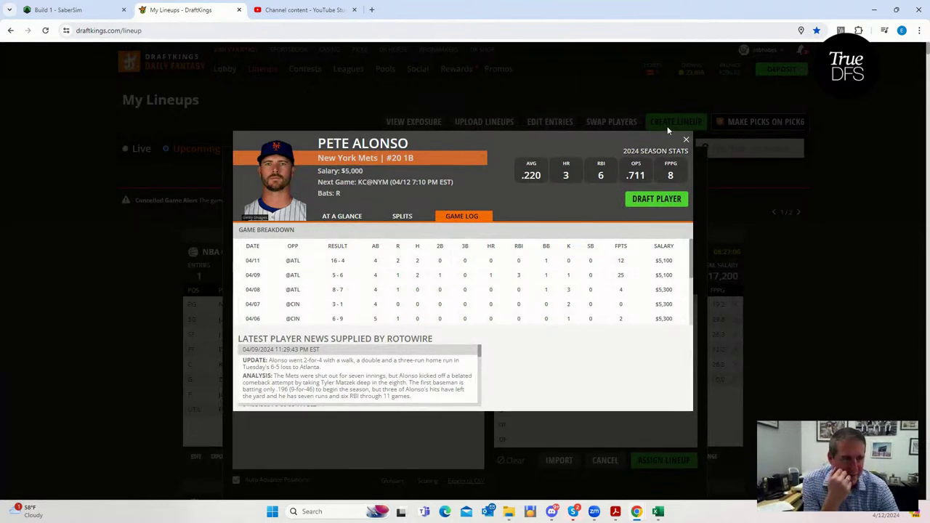
{"action": "left_click", "coordinate": [686, 140]}
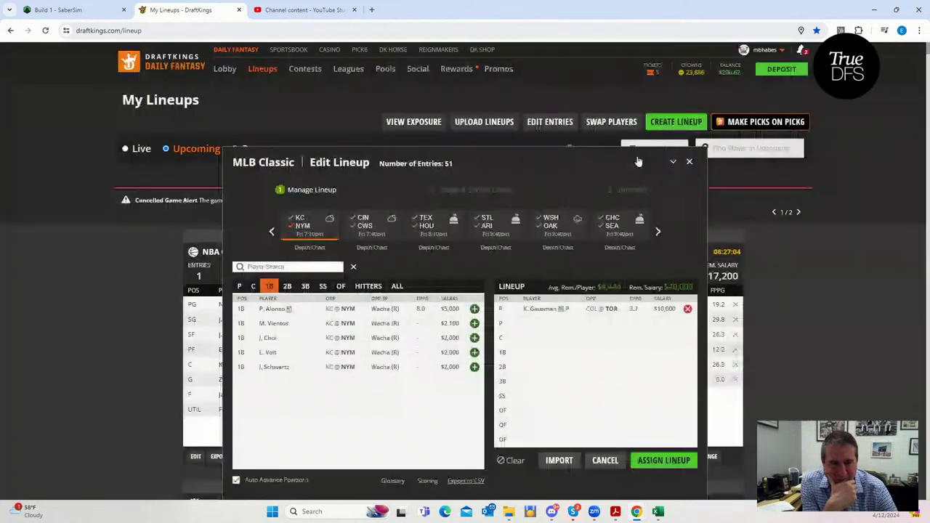
Show the KC @ NYM pitchers, switch to the MLBDK_Proj workbook and examine Luis Severino's salary, projected points, value score and ownership.
{"action": "left_click", "coordinate": [240, 286]}
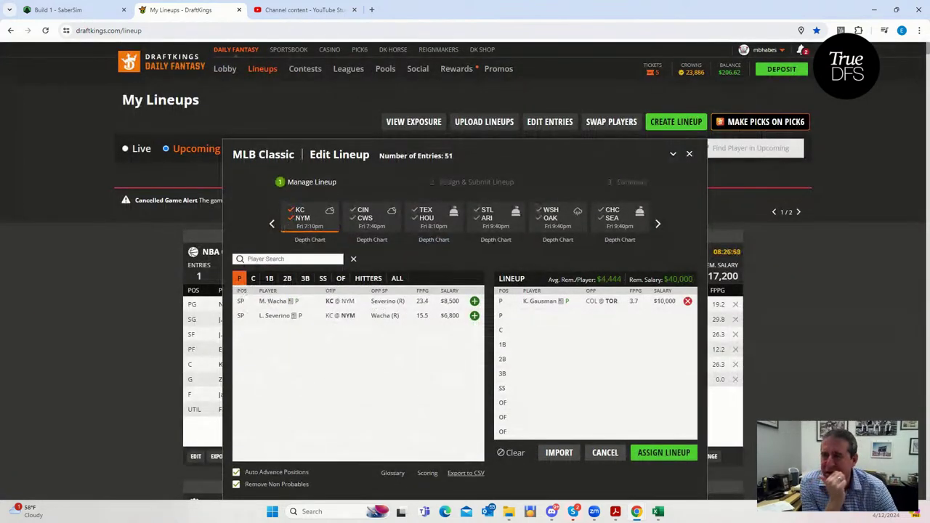
{"action": "key", "text": "alt+Tab"}
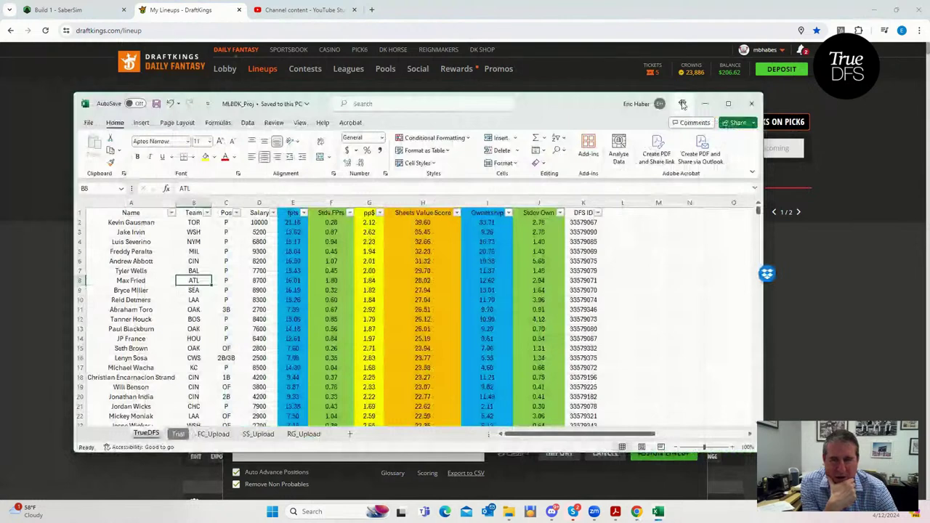
{"action": "double_click", "coordinate": [683, 104]}
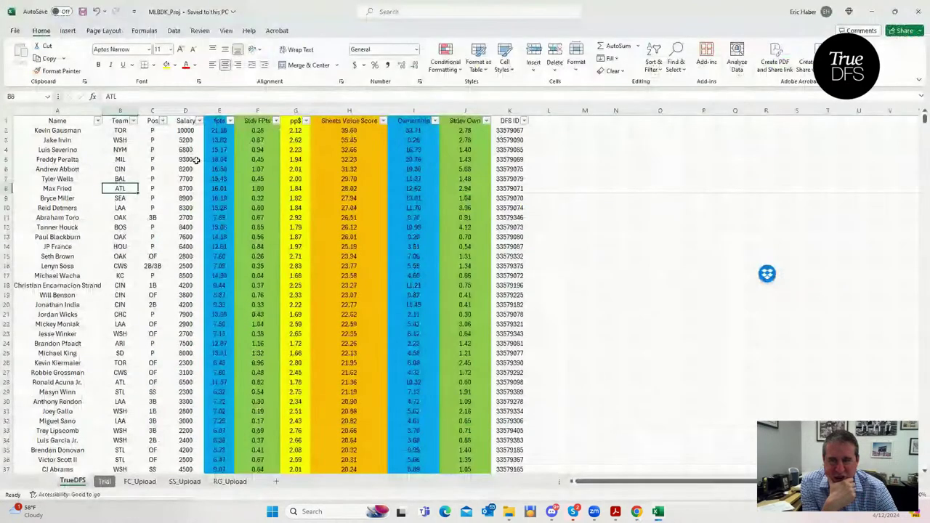
{"action": "left_click", "coordinate": [97, 150]}
{"action": "left_click", "coordinate": [185, 150]}
{"action": "left_click", "coordinate": [220, 150]}
{"action": "left_click", "coordinate": [257, 150]}
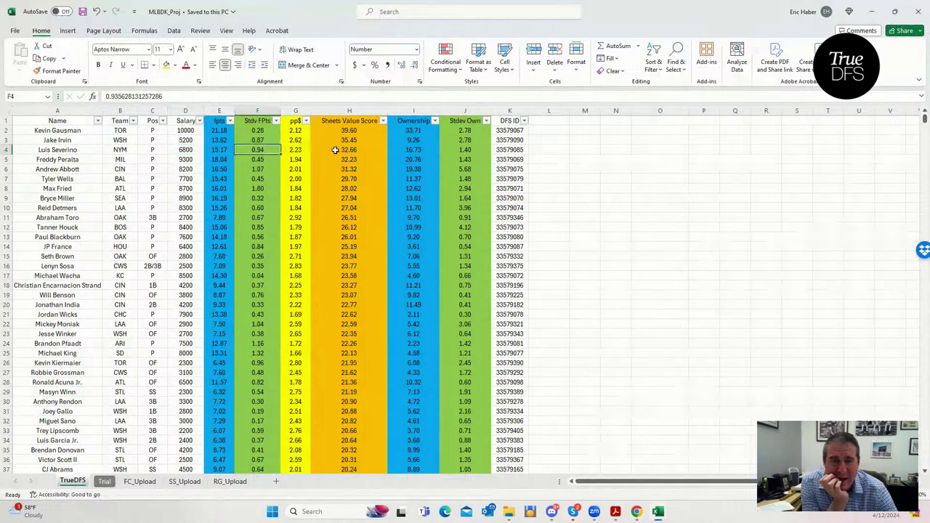
{"action": "left_click", "coordinate": [335, 150]}
{"action": "left_click", "coordinate": [418, 150]}
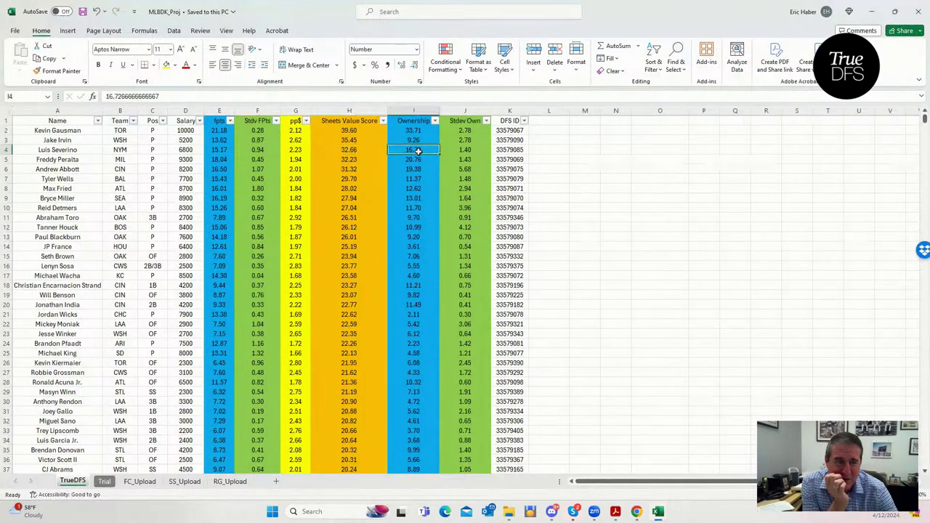
Restore the MLBDK_Proj window over the lineup page and recheck Luis Severino's salary and ownership.
{"action": "left_click", "coordinate": [894, 11]}
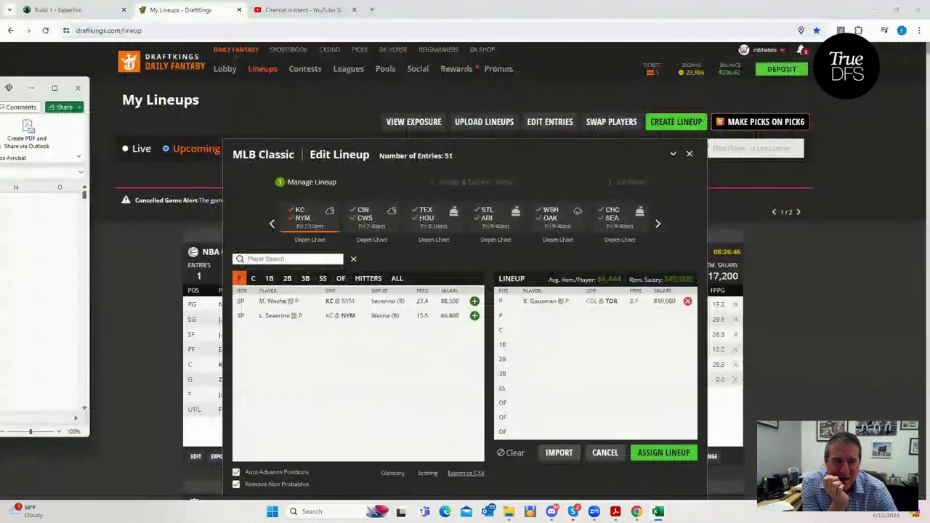
{"action": "left_click_drag", "start_coordinate": [40, 87], "coordinate": [534, 90]}
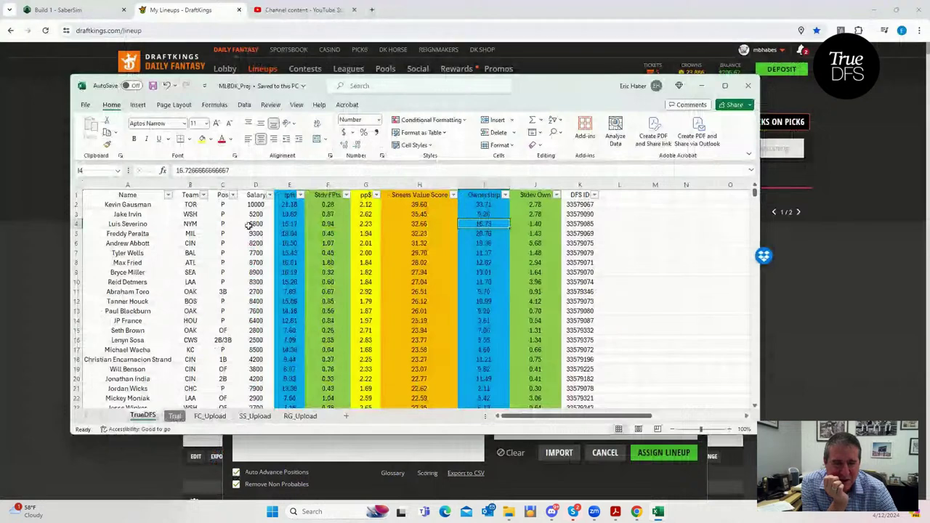
{"action": "key", "text": "Left"}
{"action": "key", "text": "Left"}
{"action": "key", "text": "Left"}
{"action": "key", "text": "Left"}
{"action": "key", "text": "Left"}
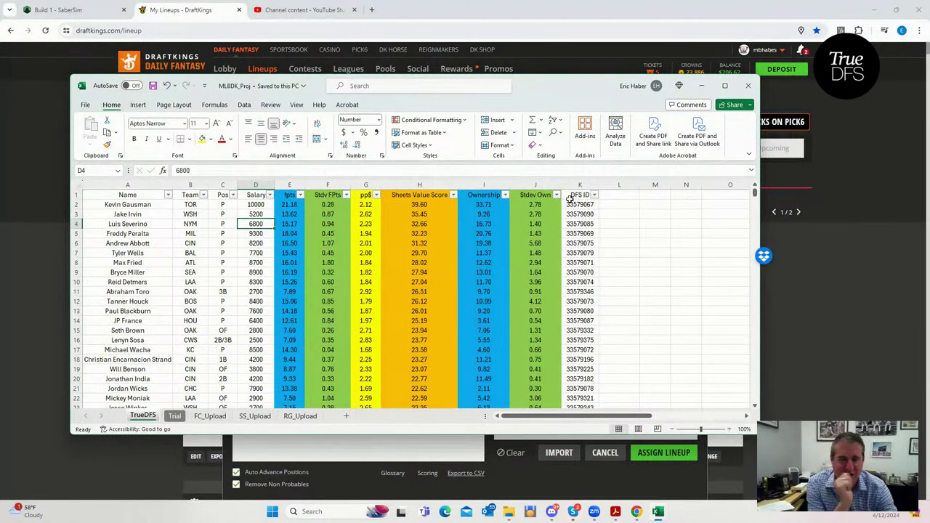
{"action": "left_click", "coordinate": [460, 223]}
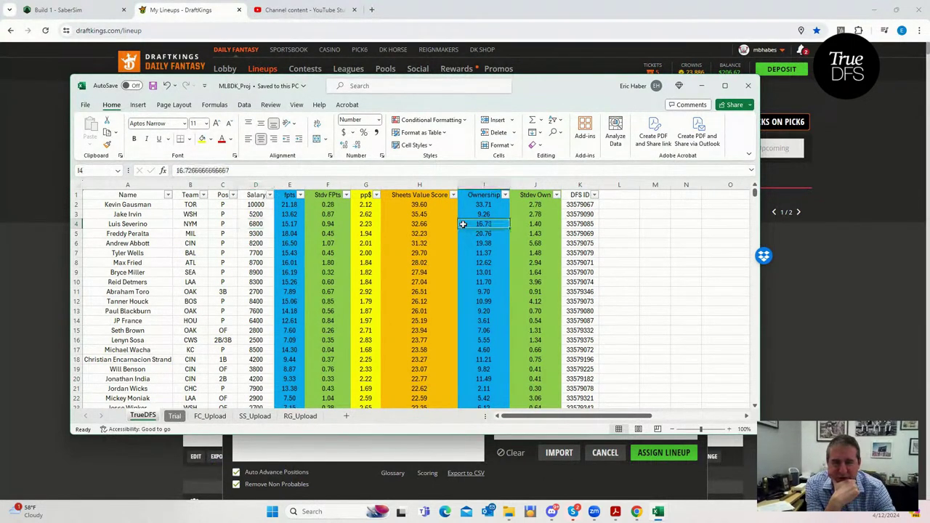
Compare Luis Severino's row with the other players' projections, and reposition the MLBDK_Proj window over the lineup page.
{"action": "left_click", "coordinate": [225, 225]}
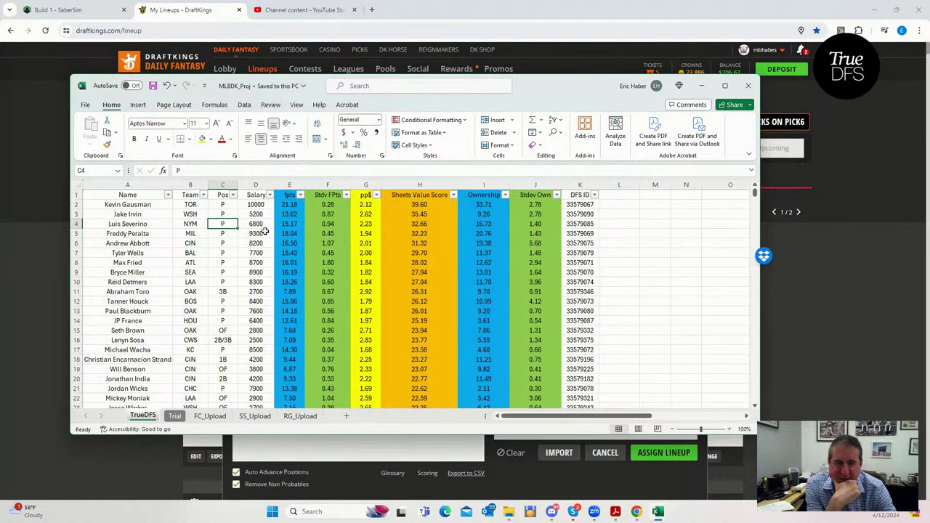
{"action": "scroll", "coordinate": [250, 290], "scroll_direction": "down", "scroll_amount": 2}
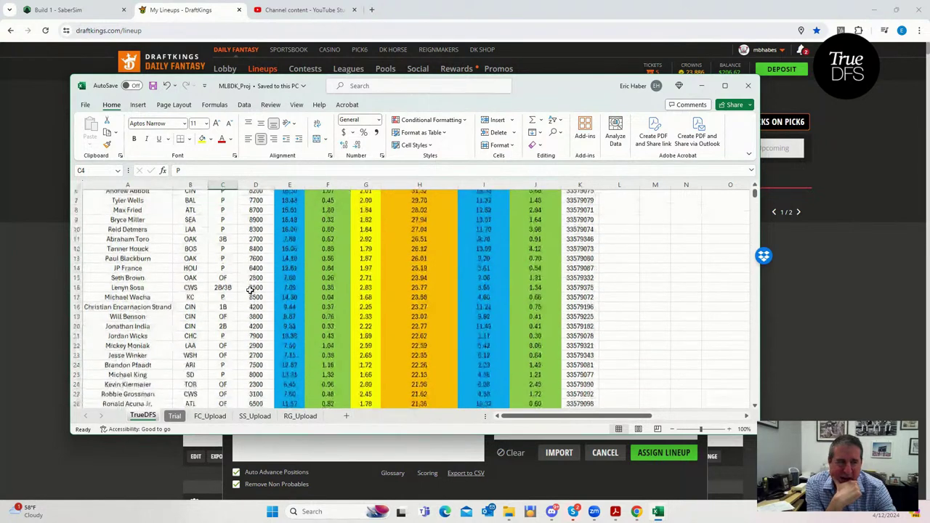
{"action": "scroll", "coordinate": [250, 290], "scroll_direction": "up", "scroll_amount": 2}
{"action": "left_click_drag", "start_coordinate": [571, 85], "coordinate": [619, 113]}
{"action": "key", "text": "Right"}
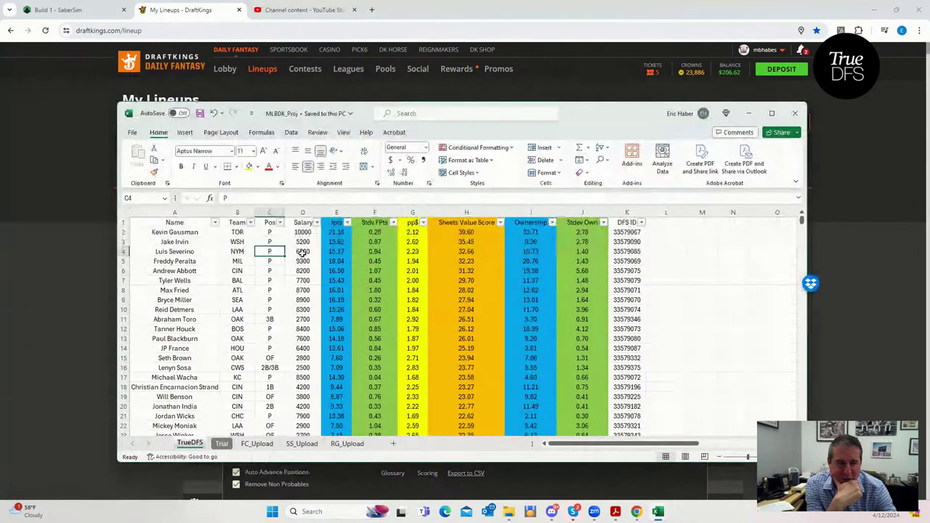
Compare the Sheets Value Scores of Luis Severino and Michael Wacha in the MLBDK_Proj workbook.
{"action": "left_click", "coordinate": [459, 252]}
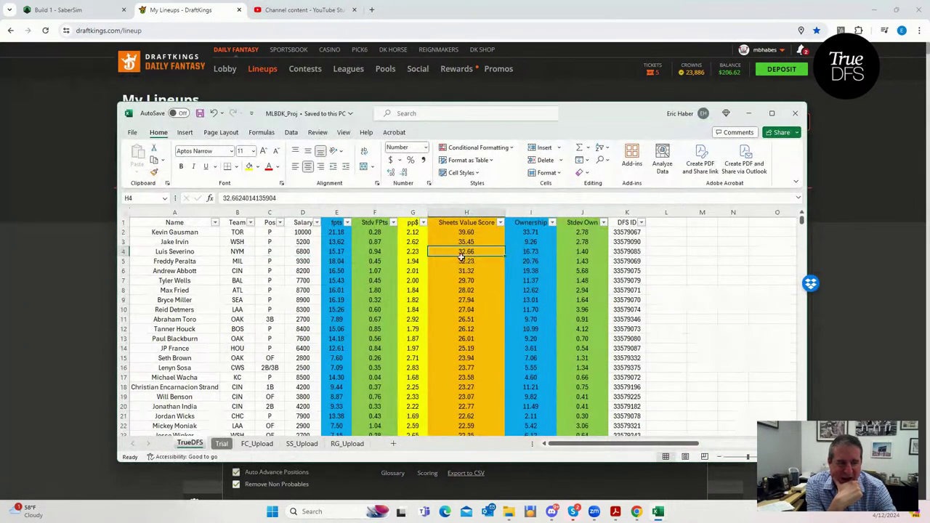
{"action": "mouse_move", "coordinate": [459, 255]}
{"action": "left_mouse_down"}
{"action": "mouse_move", "coordinate": [460, 271]}
{"action": "mouse_move", "coordinate": [463, 252]}
{"action": "left_mouse_up"}
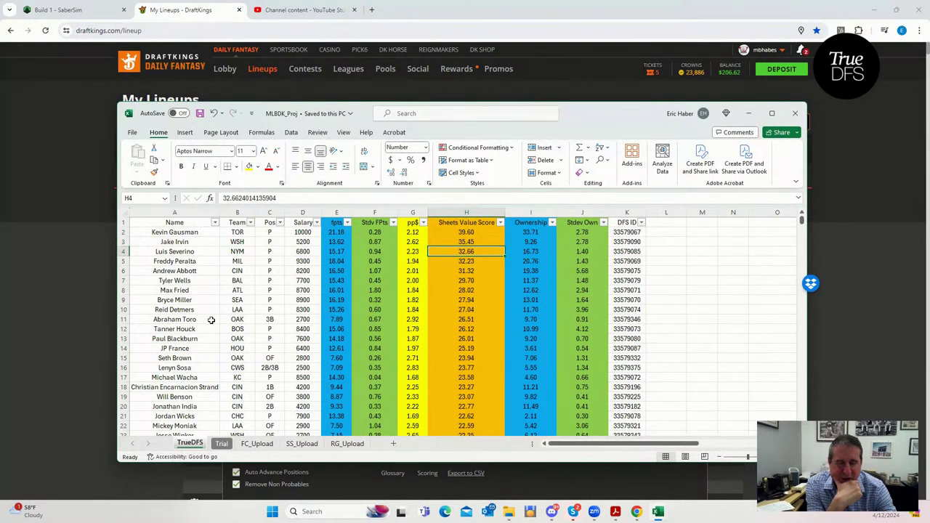
{"action": "scroll", "coordinate": [211, 320], "scroll_direction": "down", "scroll_amount": 1}
{"action": "left_click", "coordinate": [207, 348]}
{"action": "left_click", "coordinate": [477, 346]}
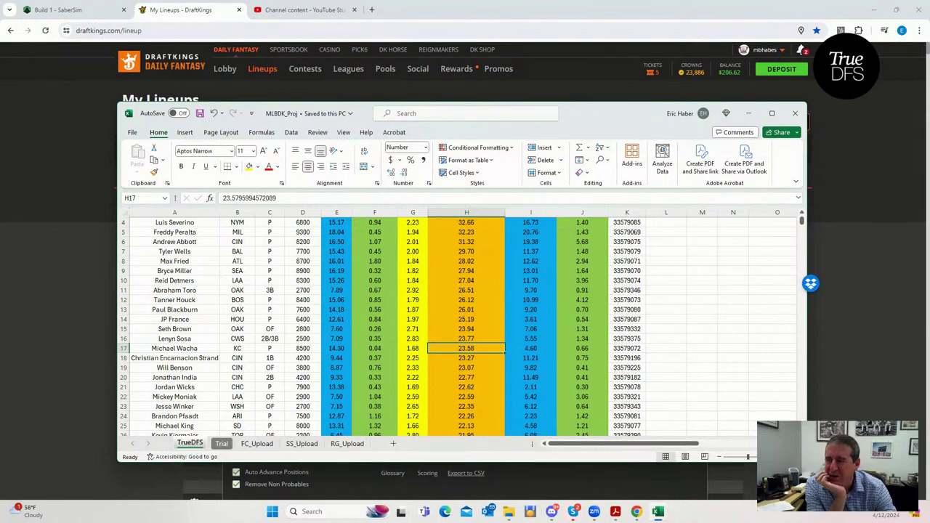
Switch to the MLBDK_Stacks workbook, sort the teams by modified stack from largest to smallest, and review the ranking down to the NYM and KC rows.
{"action": "key", "text": "alt+Tab"}
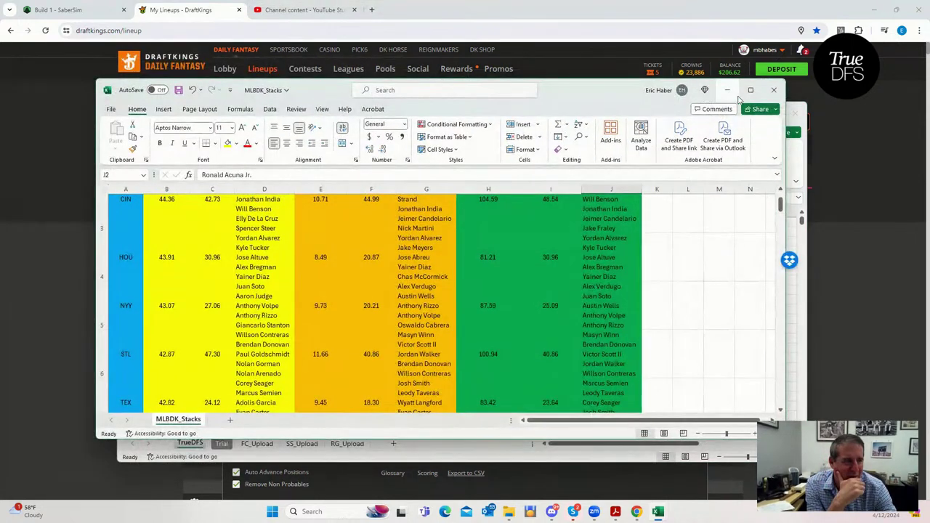
{"action": "left_click", "coordinate": [751, 91]}
{"action": "scroll", "coordinate": [228, 276], "scroll_direction": "up", "scroll_amount": 1}
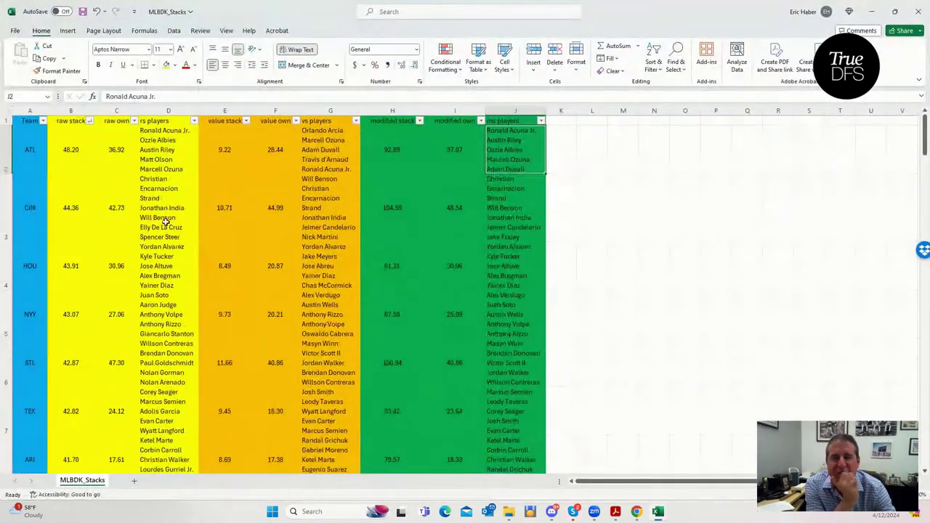
{"action": "left_click", "coordinate": [419, 120]}
{"action": "left_click", "coordinate": [340, 146]}
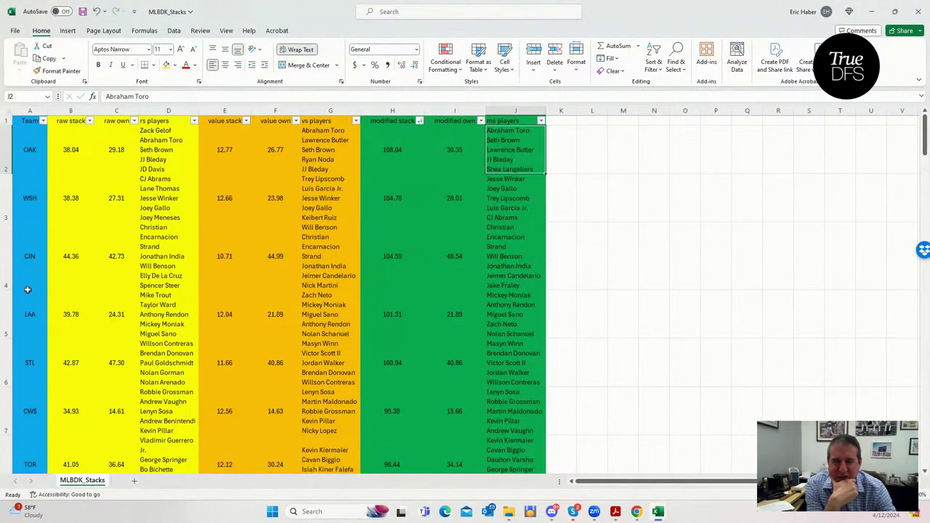
{"action": "scroll", "coordinate": [20, 361], "scroll_direction": "down", "scroll_amount": 4}
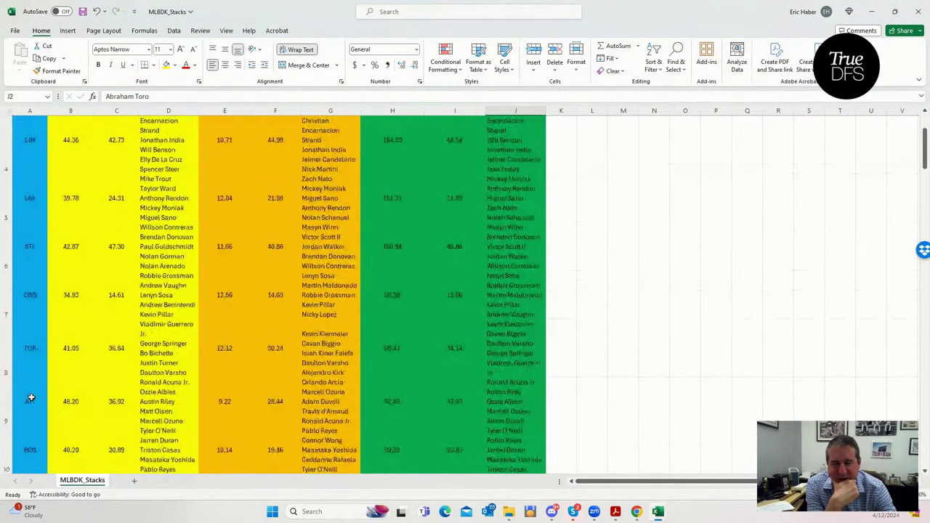
{"action": "scroll", "coordinate": [32, 398], "scroll_direction": "down", "scroll_amount": 3}
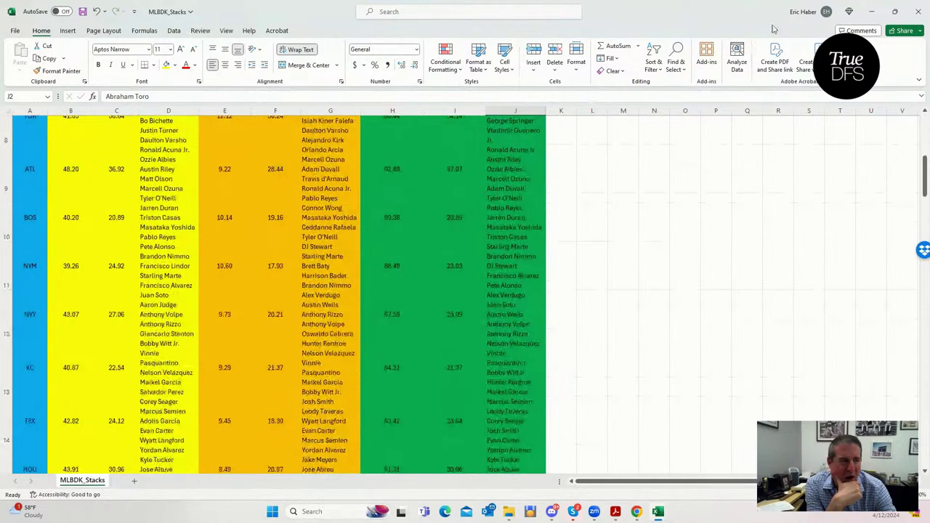
{"action": "left_click", "coordinate": [871, 11]}
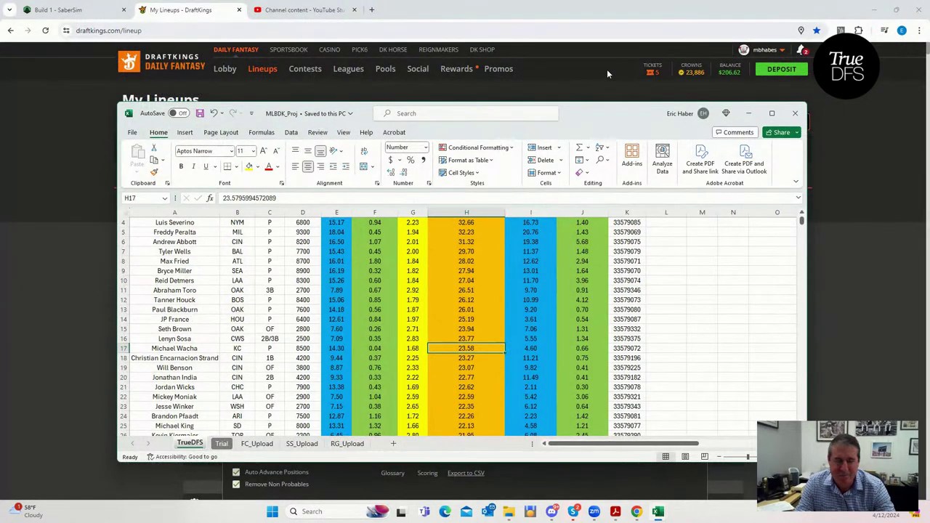
Uncover the lineup page, clear the KC @ NYM game filter and show the CIN @ CWS pitchers.
{"action": "left_click_drag", "start_coordinate": [618, 114], "coordinate": [0, 84]}
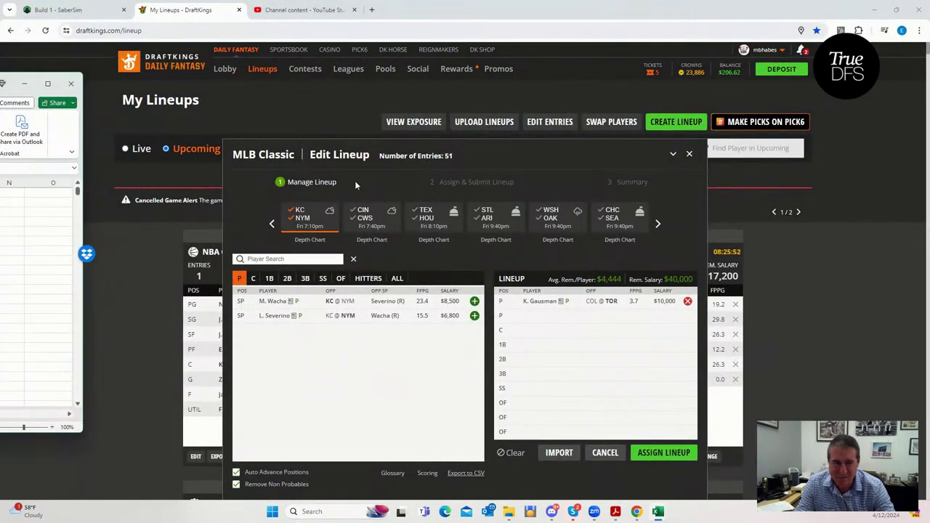
{"action": "left_click", "coordinate": [299, 213]}
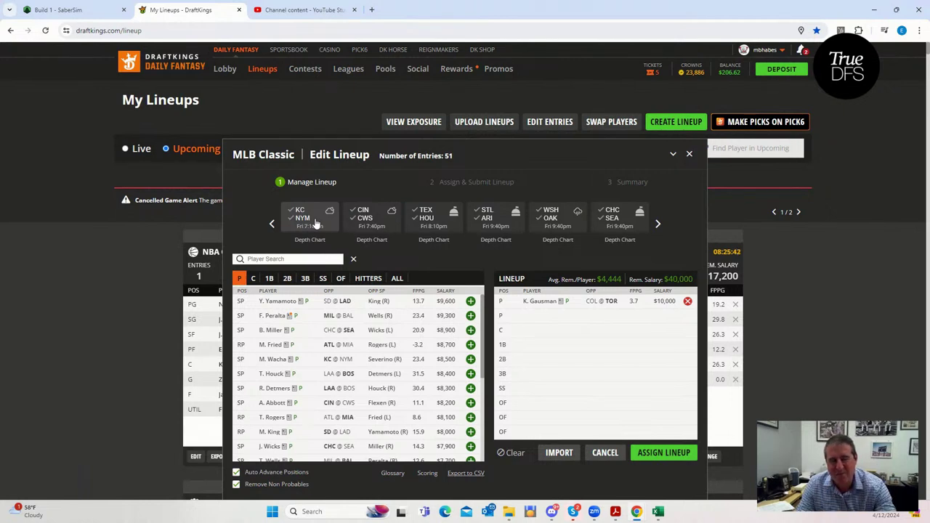
{"action": "left_click", "coordinate": [365, 213]}
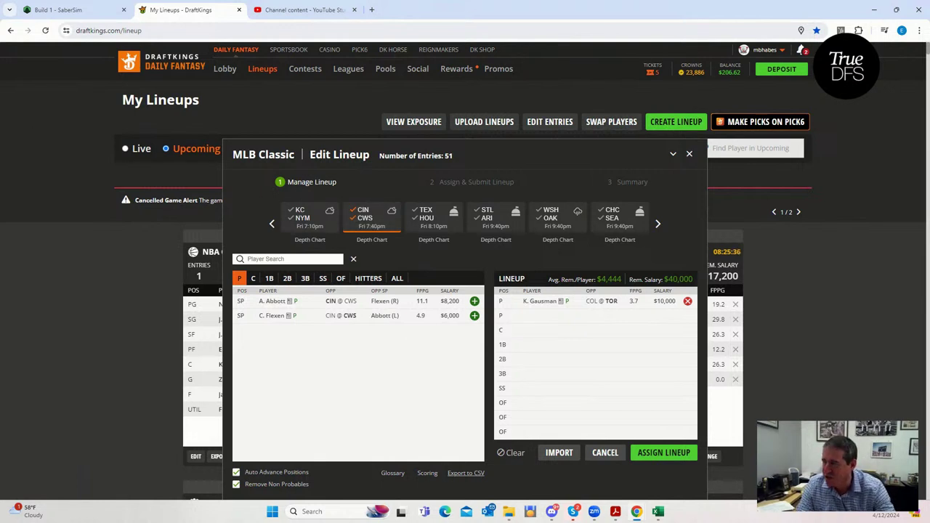
Bring the MLBDK_Proj workbook back to full screen and examine Andrew Abbott's value score and ownership against Freddy Peralta's.
{"action": "key", "text": "alt+Tab"}
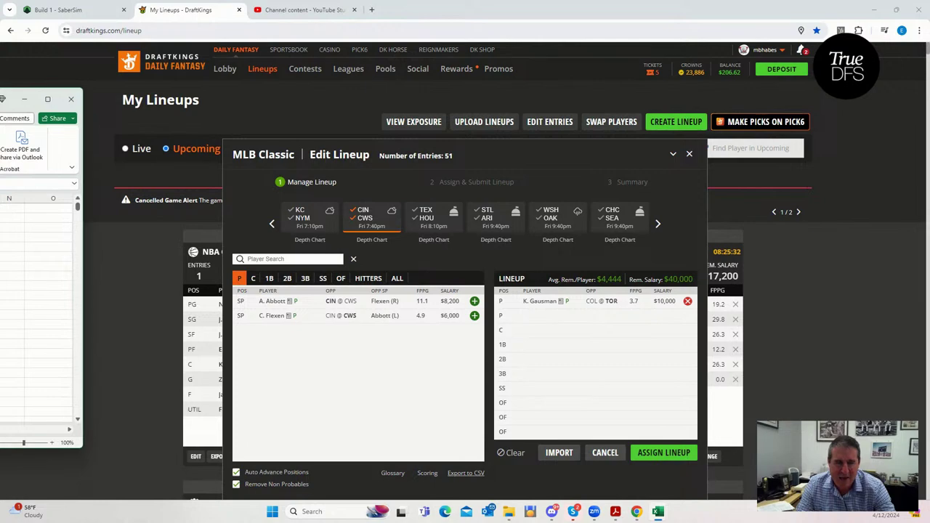
{"action": "left_click_drag", "start_coordinate": [7, 99], "coordinate": [725, 124]}
{"action": "left_click", "coordinate": [766, 124]}
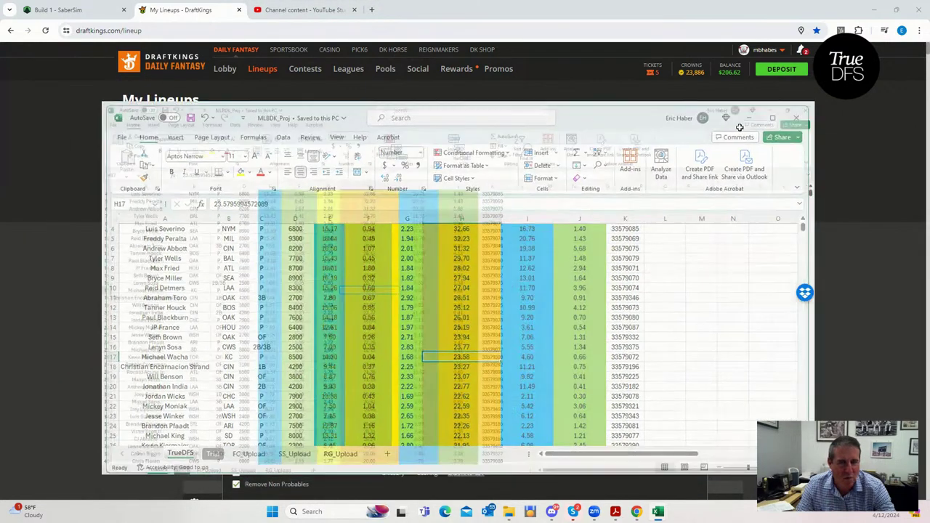
{"action": "scroll", "coordinate": [138, 176], "scroll_direction": "up", "scroll_amount": 1}
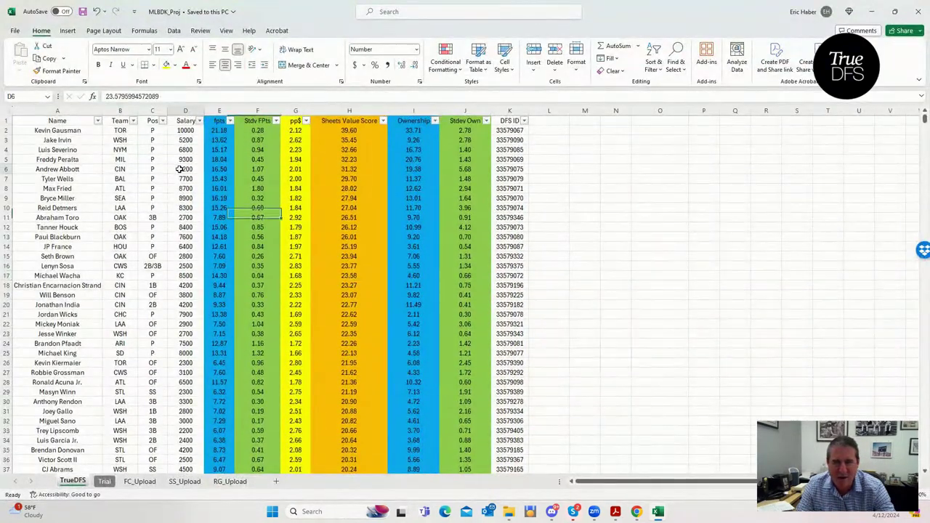
{"action": "left_click", "coordinate": [345, 169]}
{"action": "left_click", "coordinate": [413, 161]}
{"action": "left_click", "coordinate": [413, 167]}
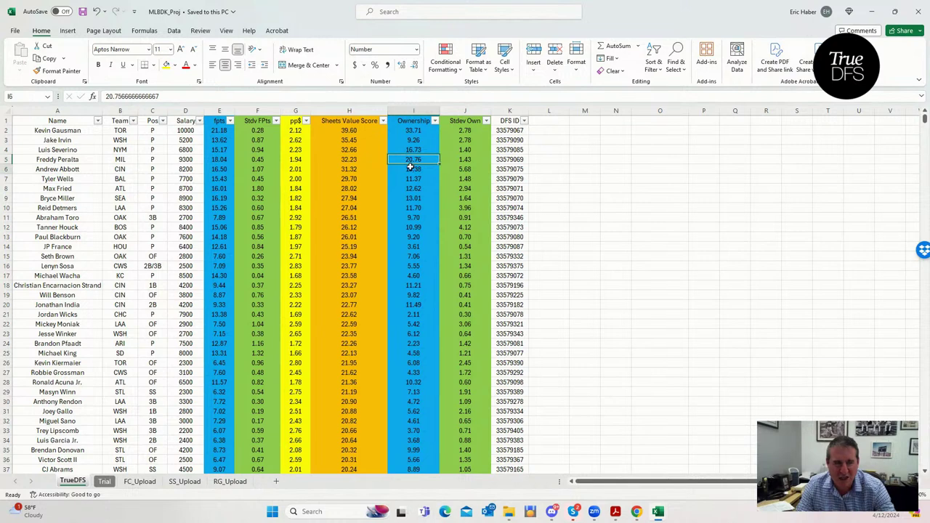
{"action": "left_click", "coordinate": [352, 168]}
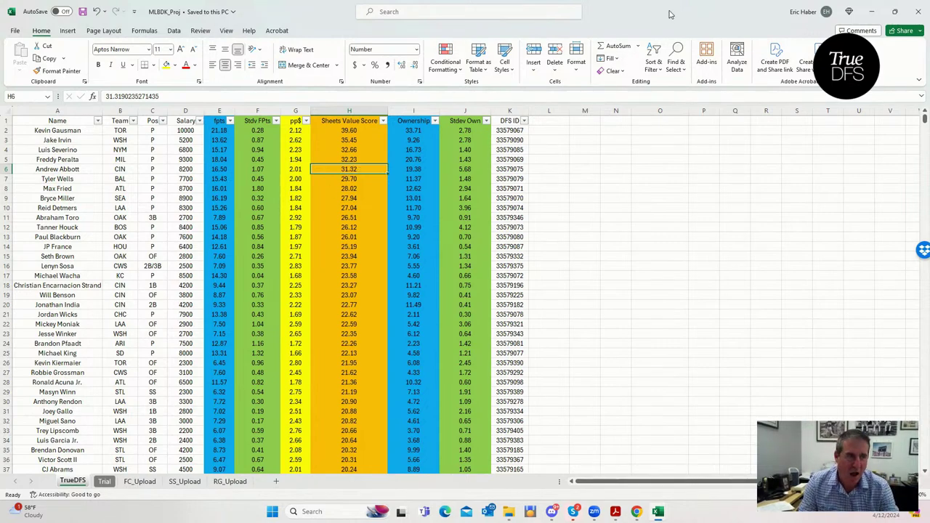
Move the MLBDK_Proj window off the lineup page and switch to the MLBDK_Stacks workbook.
{"action": "key", "text": "alt+Tab"}
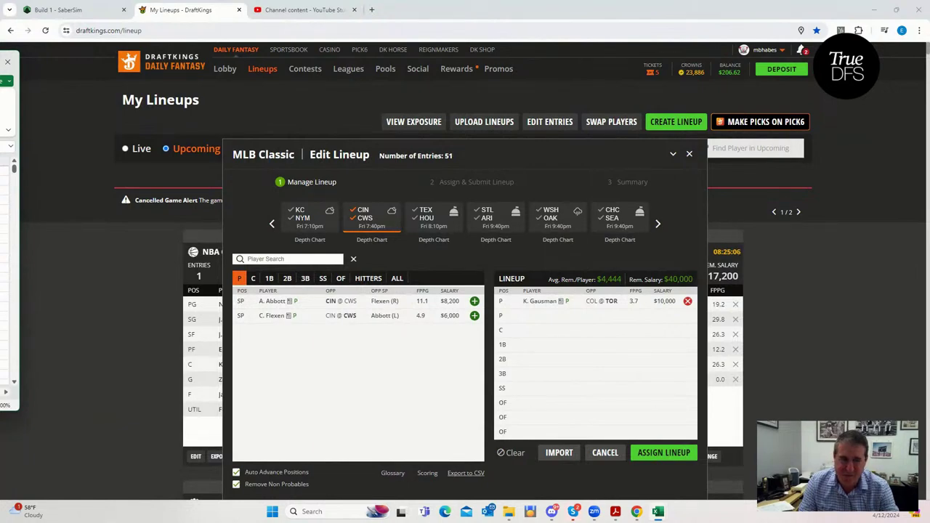
{"action": "key", "text": "alt+Tab"}
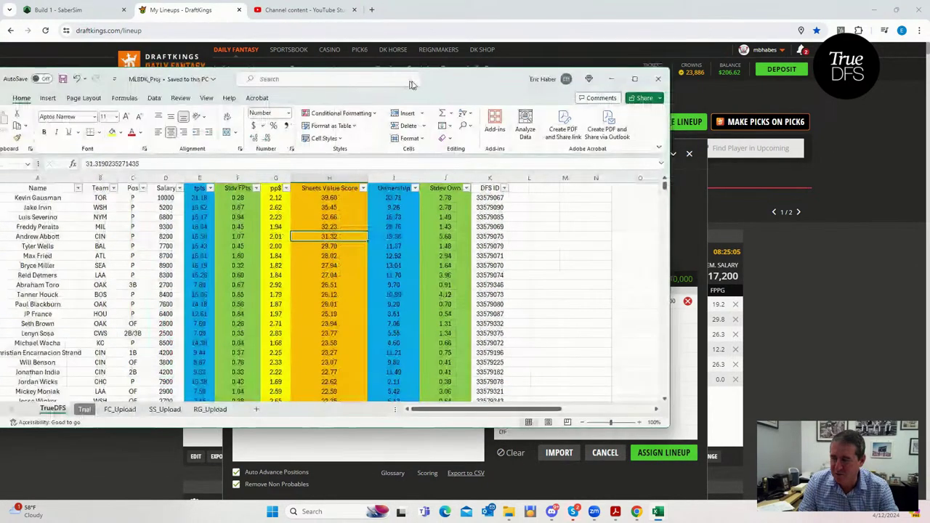
{"action": "key", "text": "alt+Tab"}
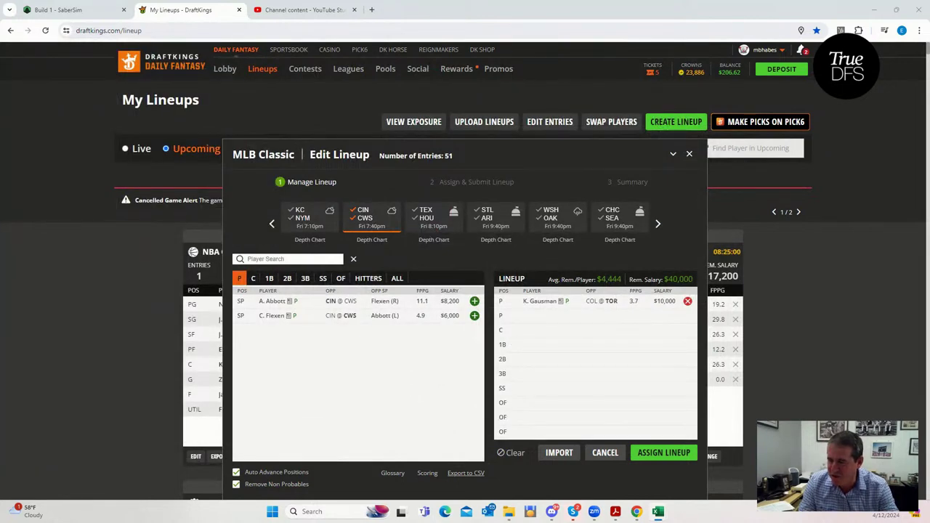
{"action": "key", "text": "alt+Tab"}
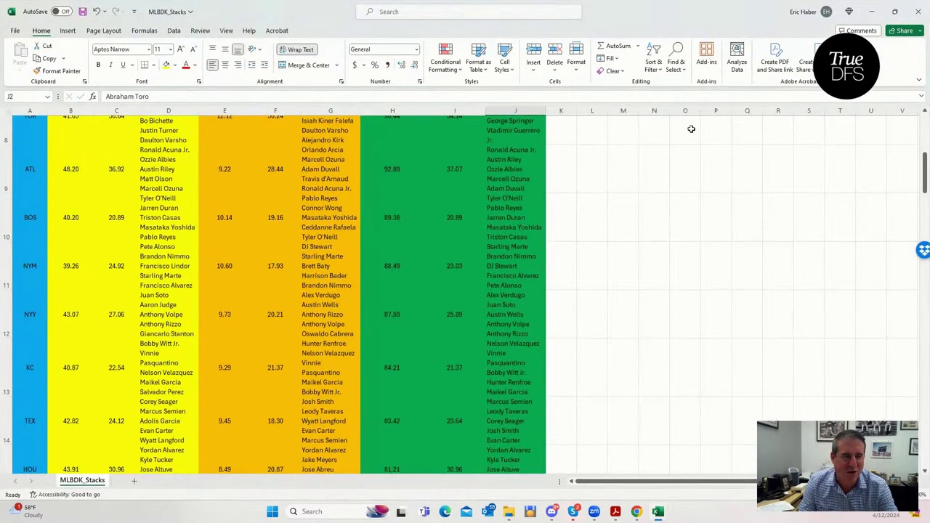
Compare the modified stack scores of OAK, CWS and TOR, check the CWS stack's ownership and raw stack players, and return to the lineup page.
{"action": "scroll", "coordinate": [625, 218], "scroll_direction": "up", "scroll_amount": 2}
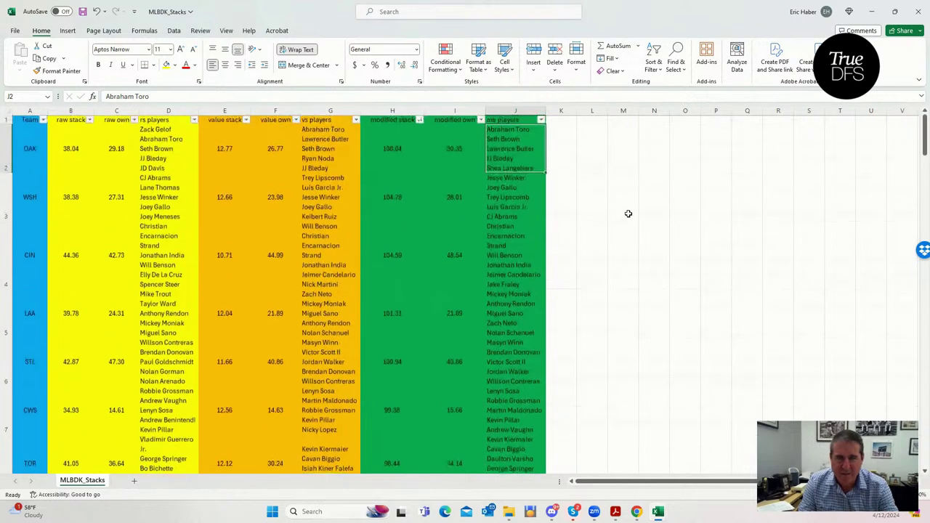
{"action": "left_click", "coordinate": [41, 164]}
{"action": "left_click", "coordinate": [385, 149]}
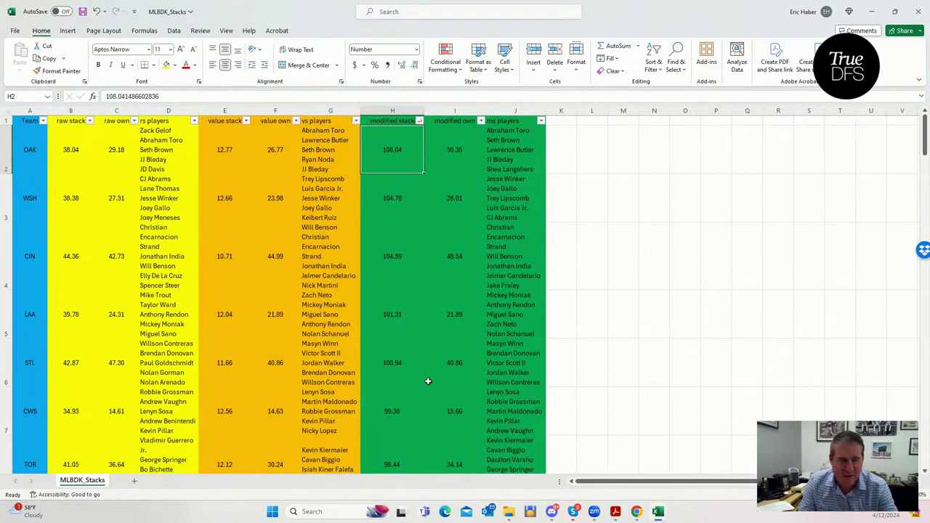
{"action": "left_click", "coordinate": [393, 412]}
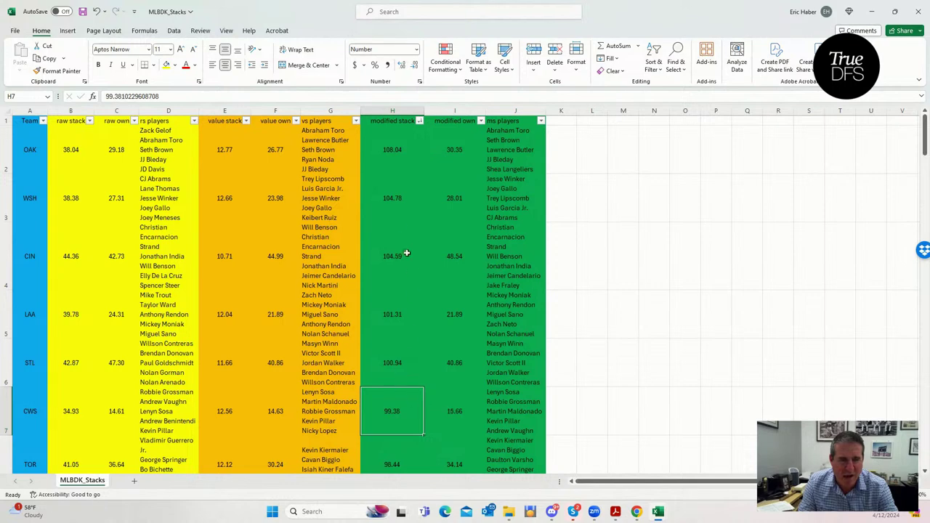
{"action": "scroll", "coordinate": [399, 396], "scroll_direction": "down", "scroll_amount": 1}
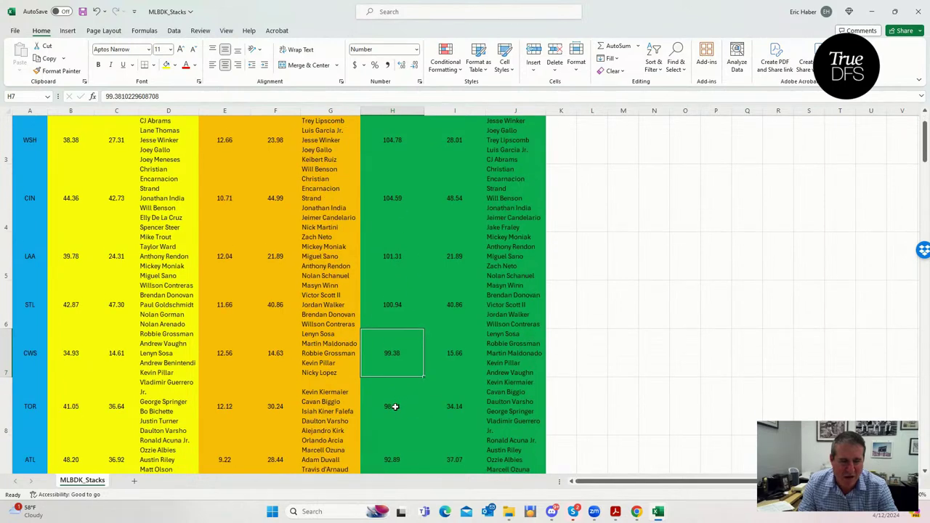
{"action": "double_click", "coordinate": [394, 405]}
{"action": "left_click", "coordinate": [392, 352]}
{"action": "left_click", "coordinate": [461, 352]}
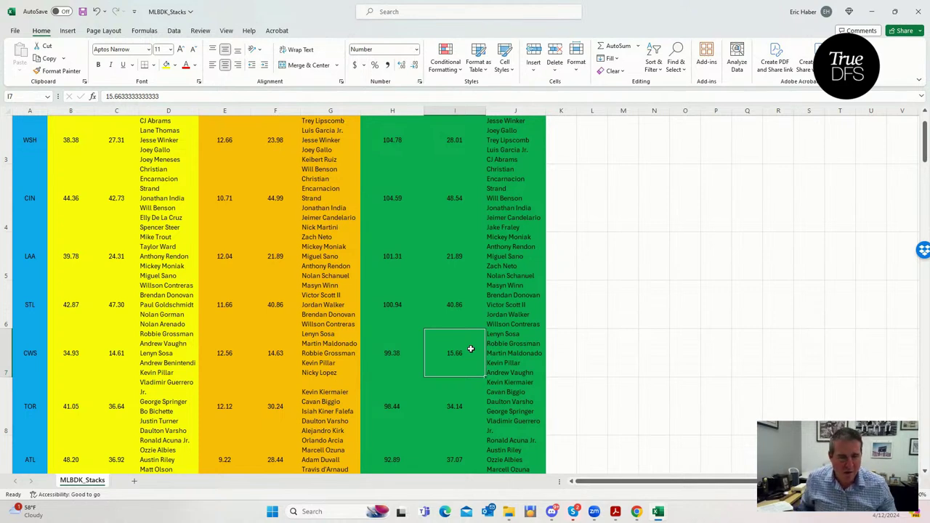
{"action": "left_click", "coordinate": [167, 348]}
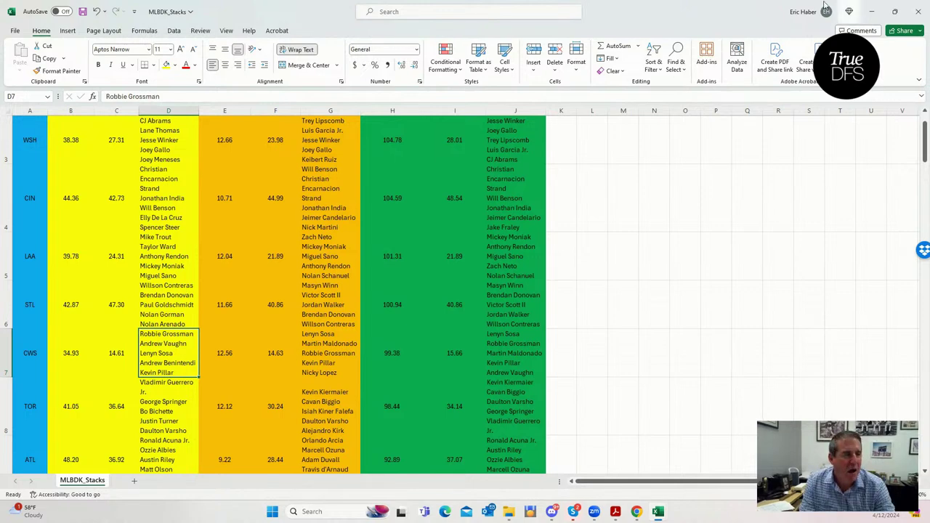
{"action": "left_click", "coordinate": [868, 11]}
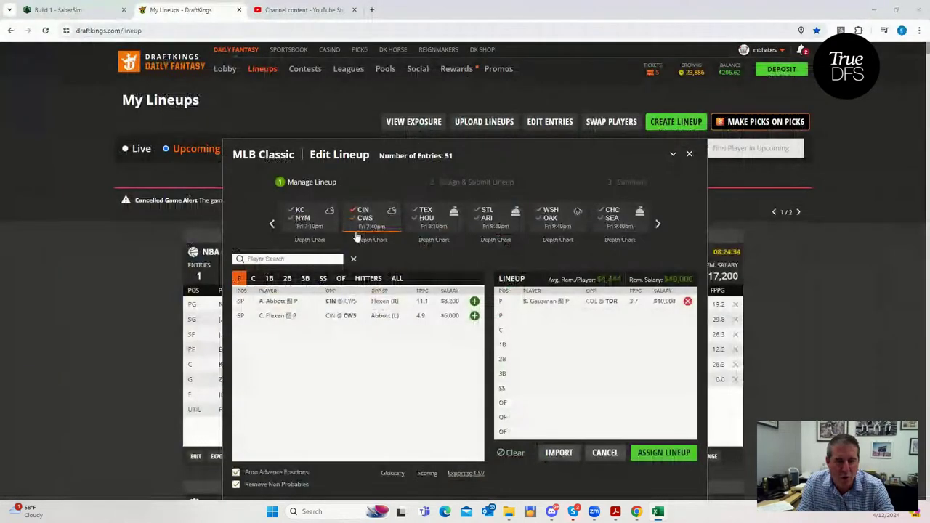
Review Andrew Abbott's game log on his player card and close the card.
{"action": "left_click", "coordinate": [270, 306]}
{"action": "left_click", "coordinate": [463, 217]}
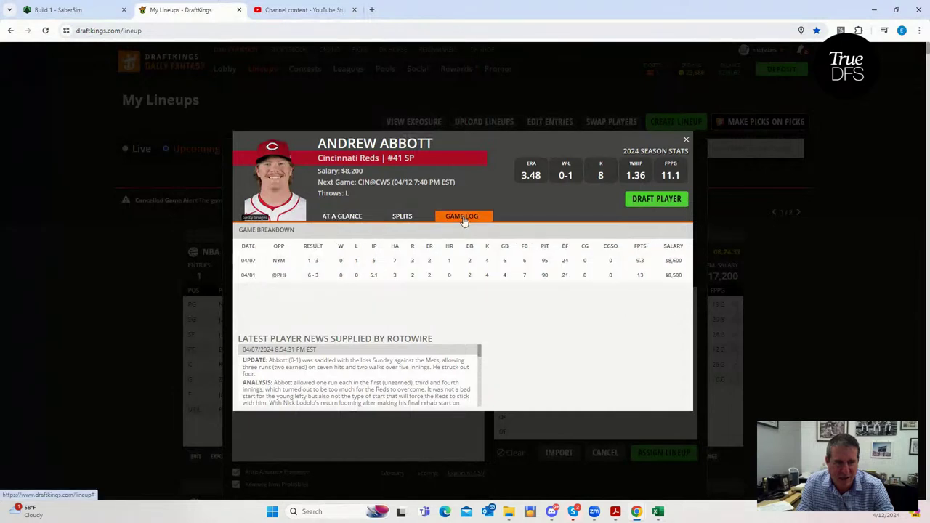
{"action": "left_click", "coordinate": [686, 139]}
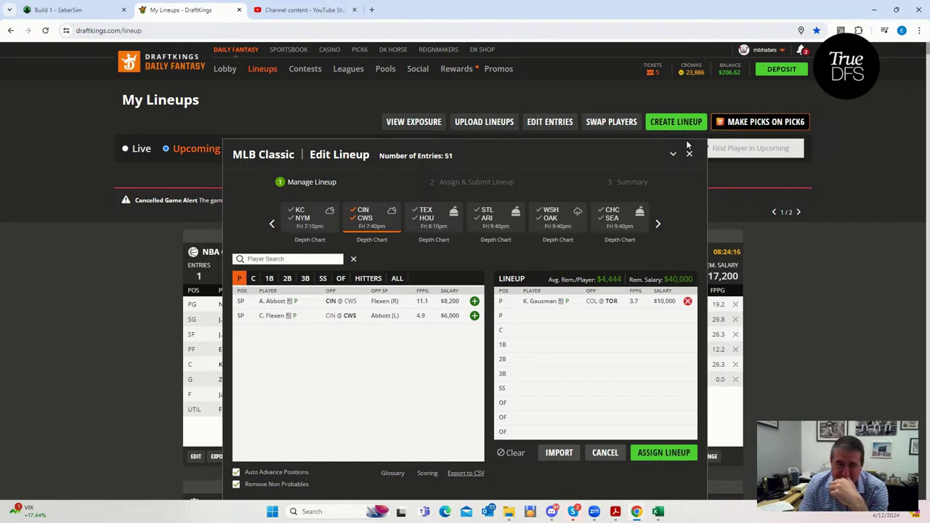
Switch the game filter to TEX @ HOU and remove K. Gausman from the lineup.
{"action": "left_click", "coordinate": [367, 220]}
{"action": "left_click", "coordinate": [368, 221]}
{"action": "left_click", "coordinate": [428, 215]}
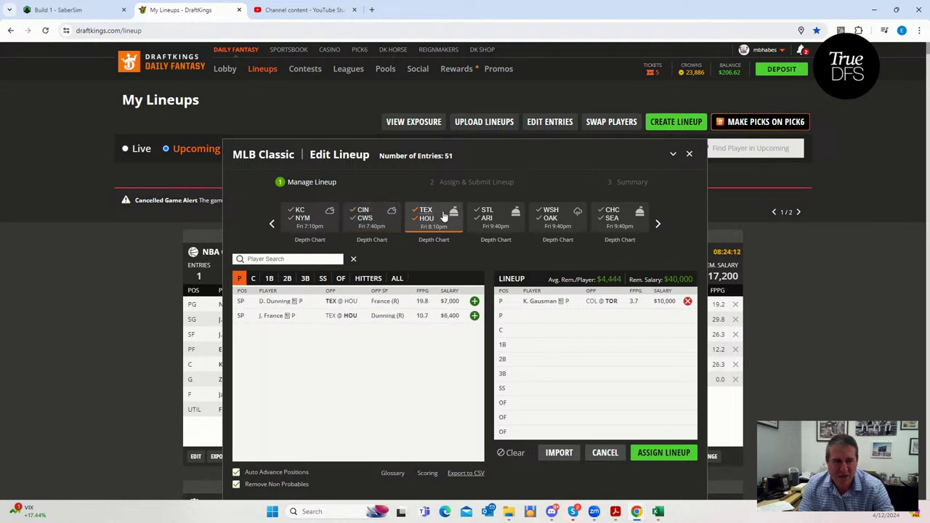
{"action": "left_click", "coordinate": [687, 301]}
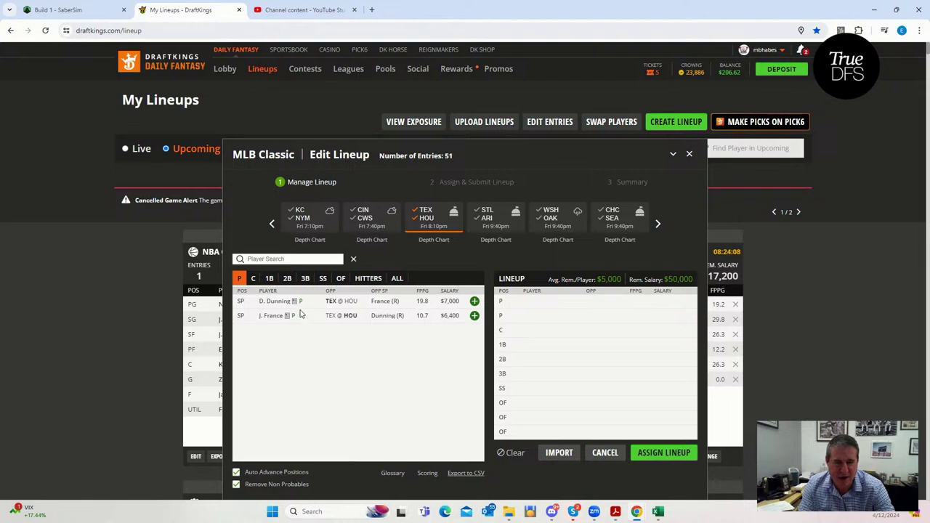
Switch to the MLBDK_Proj workbook at full screen and examine JP France's Sheets Value Score.
{"action": "key", "text": "alt+Tab"}
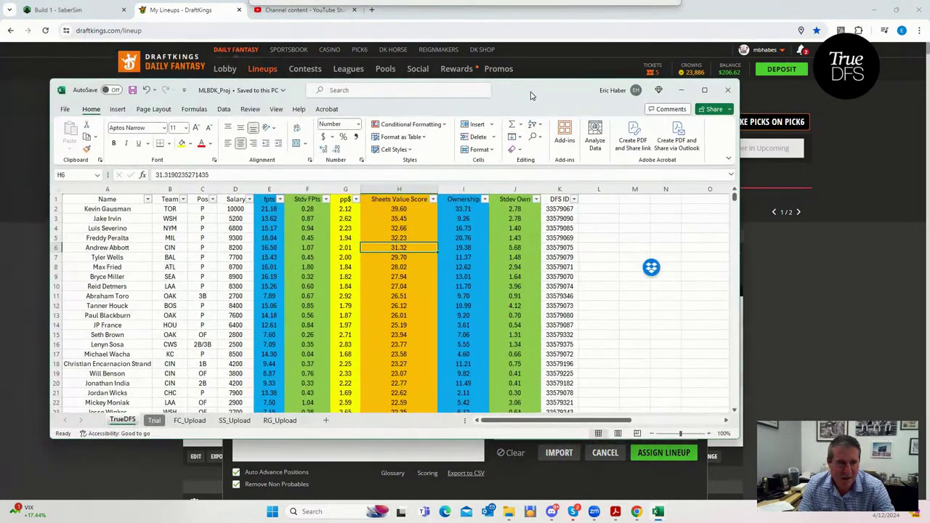
{"action": "left_click", "coordinate": [704, 91]}
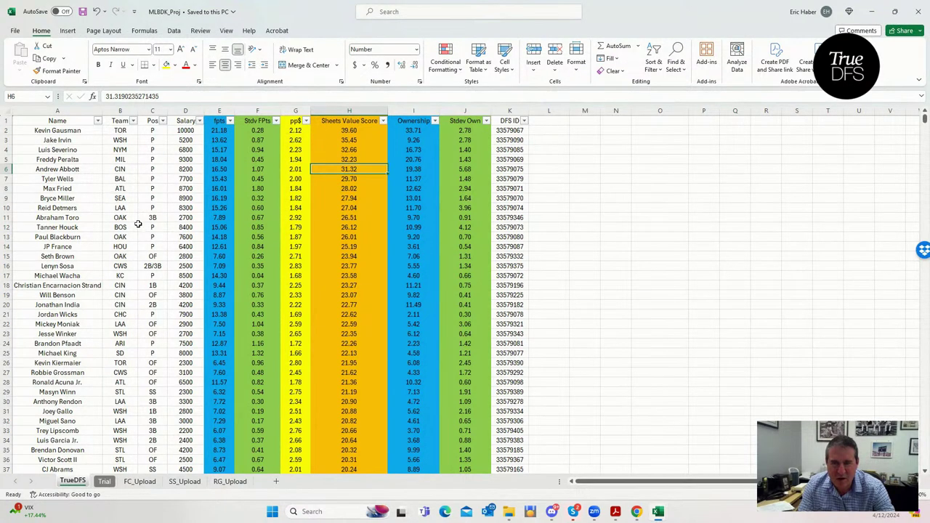
{"action": "left_click", "coordinate": [351, 248]}
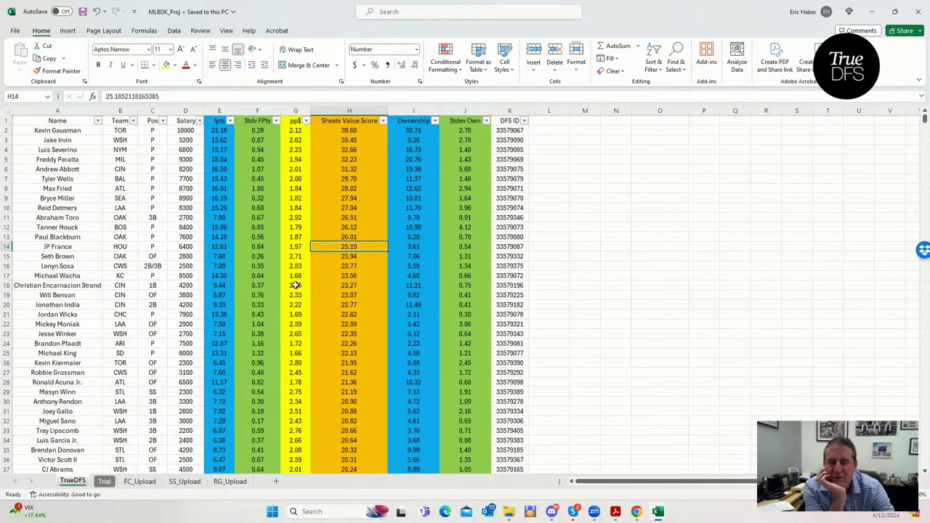
Find Dane Dunning in the projections by searching for "dunnin", and close the search.
{"action": "left_click", "coordinate": [593, 247]}
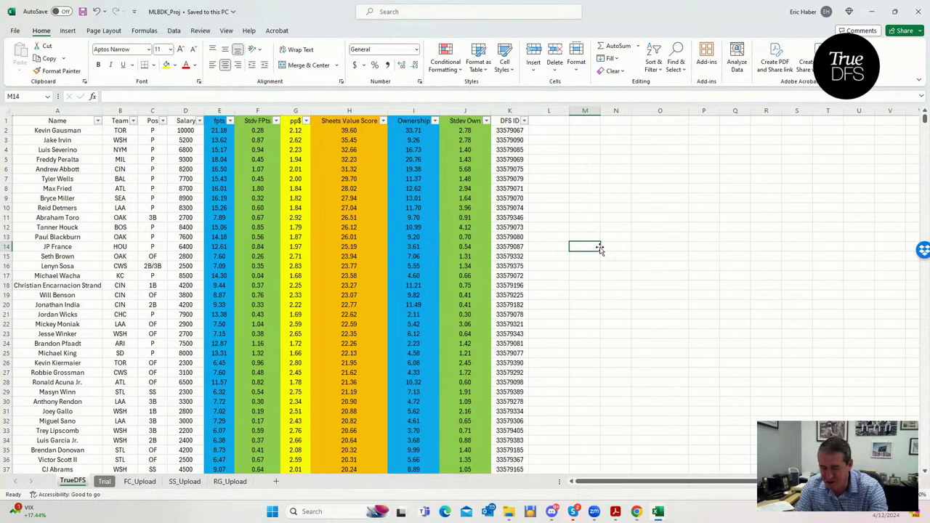
{"action": "key", "text": "ctrl+f"}
{"action": "type", "text": "dunnin"}
{"action": "key", "text": "Return"}
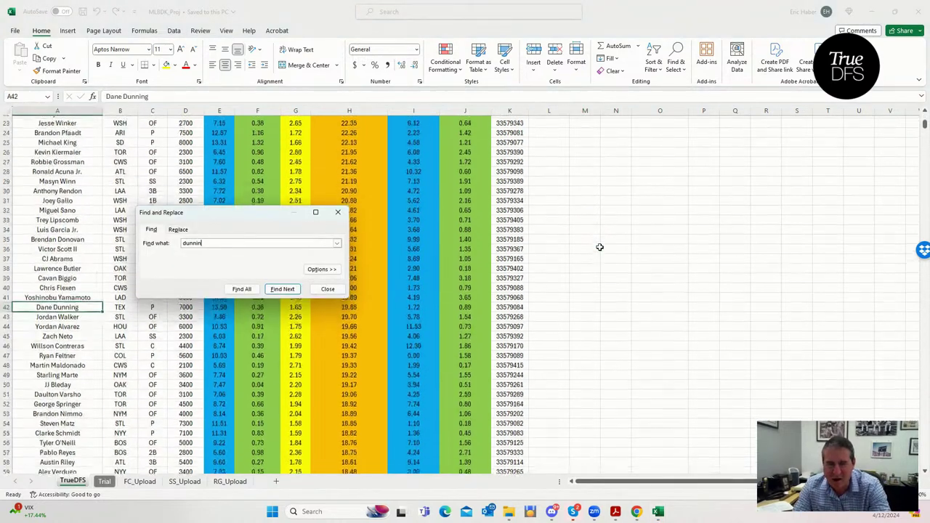
{"action": "left_click", "coordinate": [338, 213]}
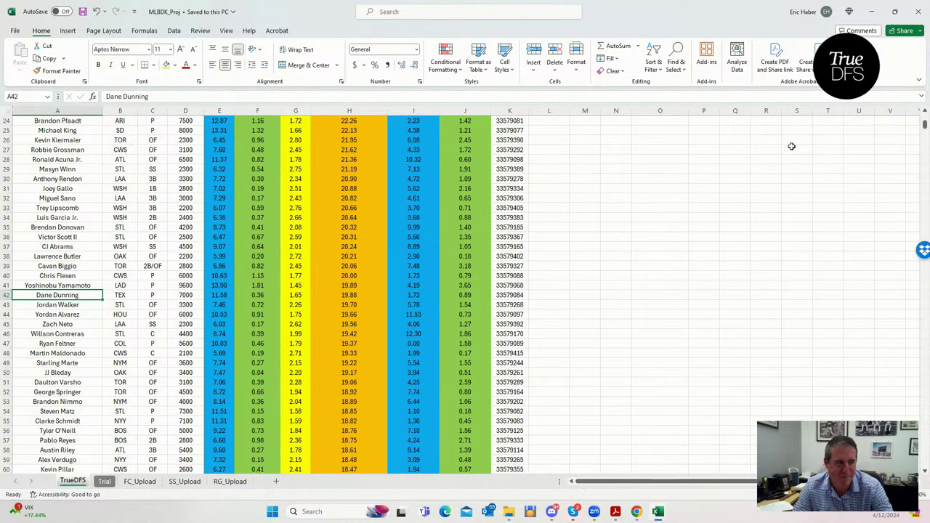
{"action": "double_click", "coordinate": [723, 25]}
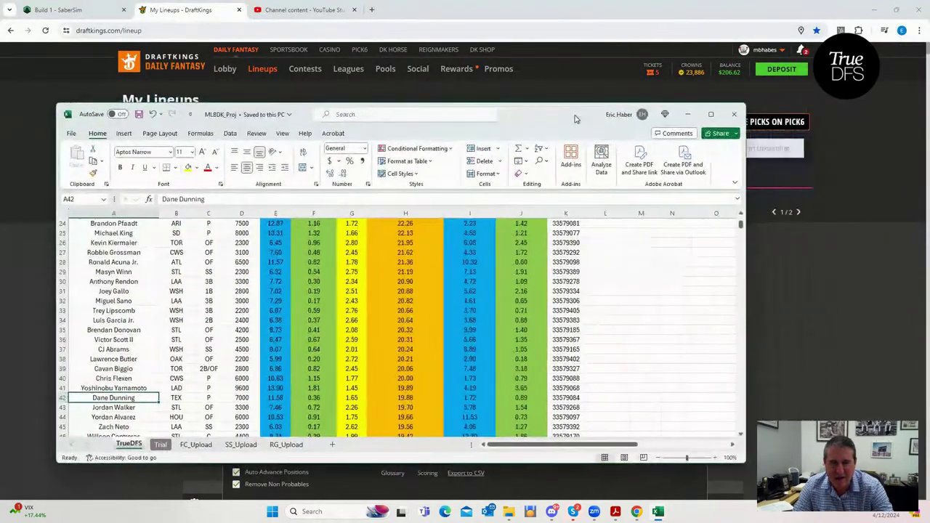
{"action": "left_click_drag", "start_coordinate": [575, 119], "coordinate": [555, 125]}
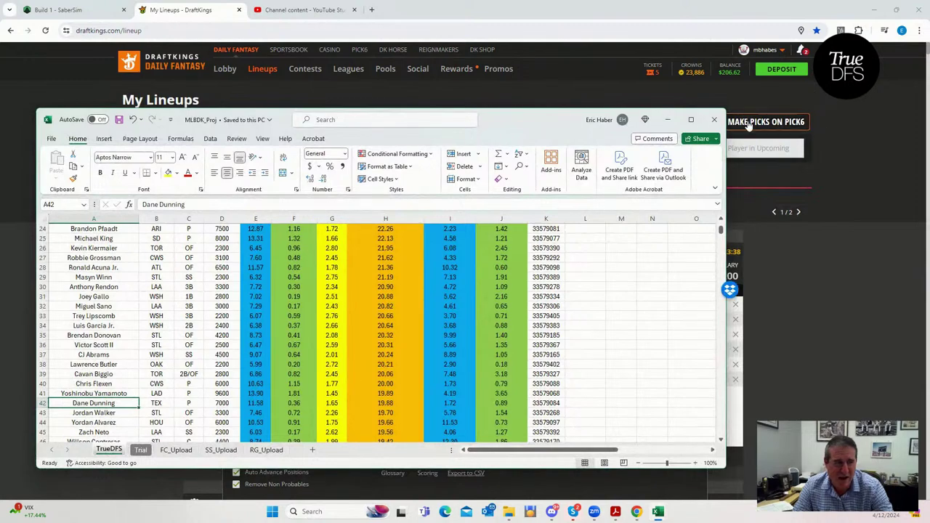
{"action": "left_click", "coordinate": [691, 119]}
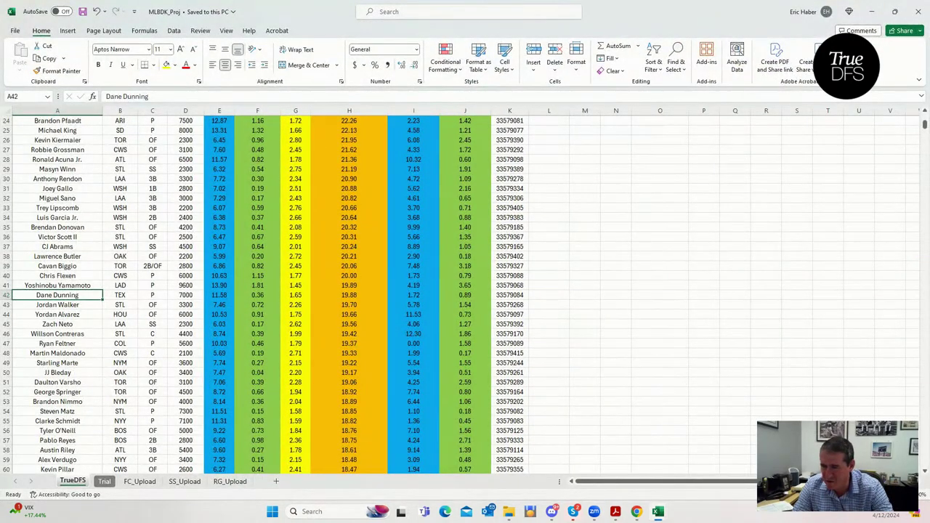
Switch to the MLBDK_Stacks workbook and sort the teams by raw stack from largest to smallest.
{"action": "key", "text": "alt+Tab"}
{"action": "scroll", "coordinate": [184, 325], "scroll_direction": "up", "scroll_amount": 1}
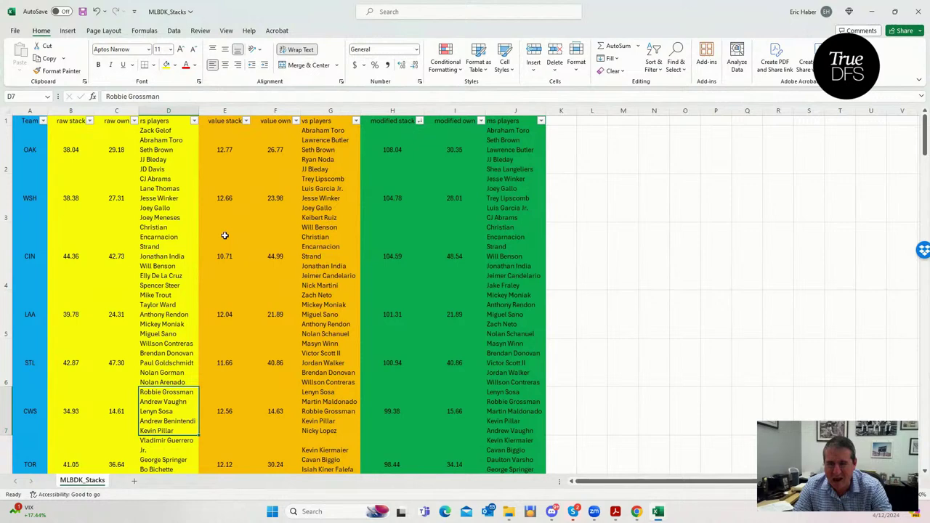
{"action": "left_click", "coordinate": [82, 122]}
{"action": "left_click", "coordinate": [90, 121]}
{"action": "left_click", "coordinate": [69, 145]}
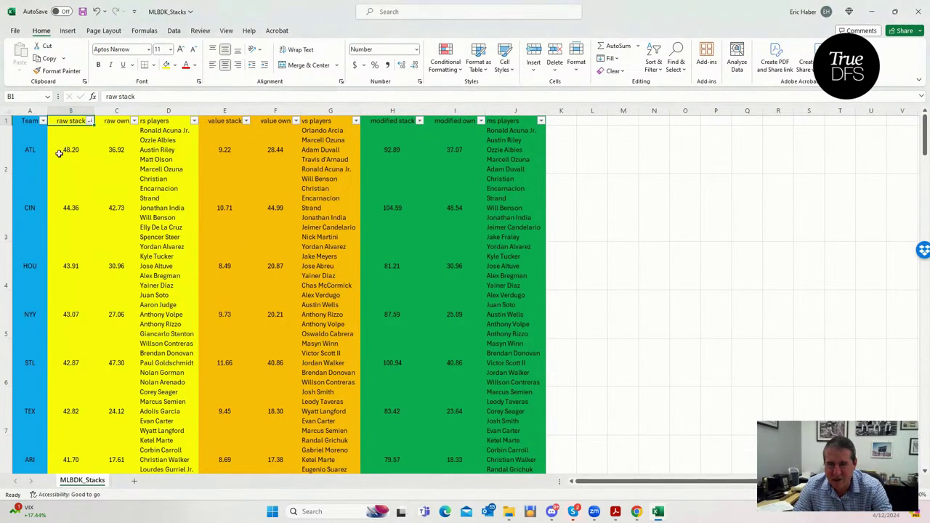
{"action": "scroll", "coordinate": [41, 357], "scroll_direction": "down", "scroll_amount": 1}
{"action": "scroll", "coordinate": [41, 380], "scroll_direction": "up", "scroll_amount": 1}
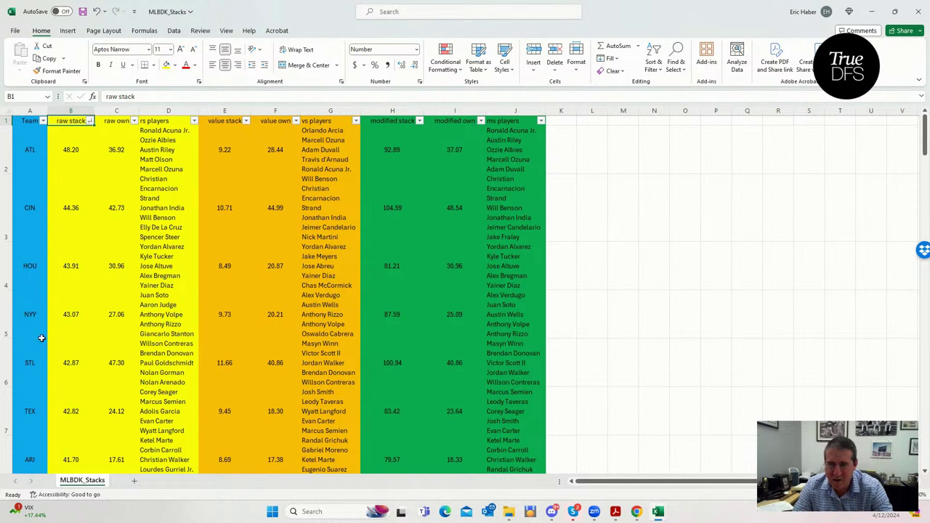
Check the TEX raw stack score and compare its raw ownership with that of STL.
{"action": "left_click", "coordinate": [71, 412]}
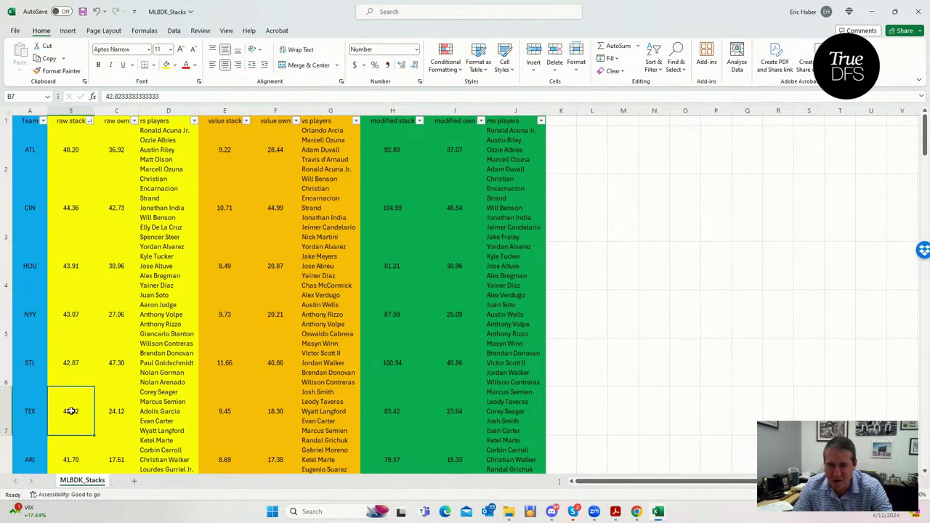
{"action": "left_click", "coordinate": [122, 411]}
{"action": "scroll", "coordinate": [122, 411], "scroll_direction": "down", "scroll_amount": 1}
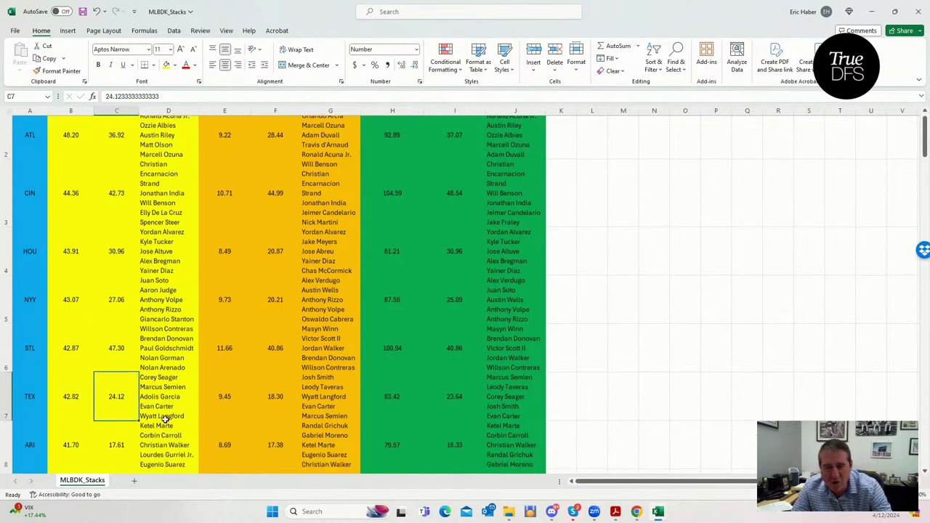
{"action": "left_click", "coordinate": [114, 303]}
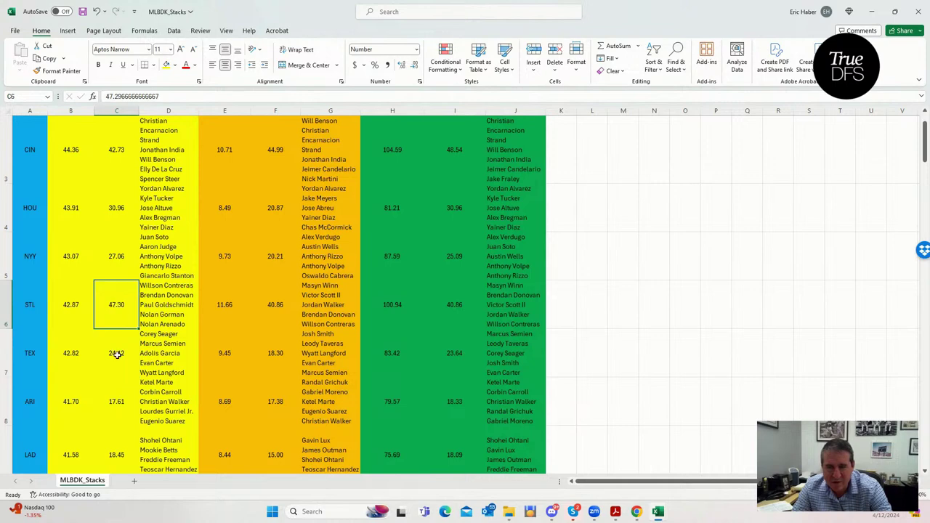
{"action": "left_click", "coordinate": [119, 353]}
{"action": "scroll", "coordinate": [187, 348], "scroll_direction": "up", "scroll_amount": 1}
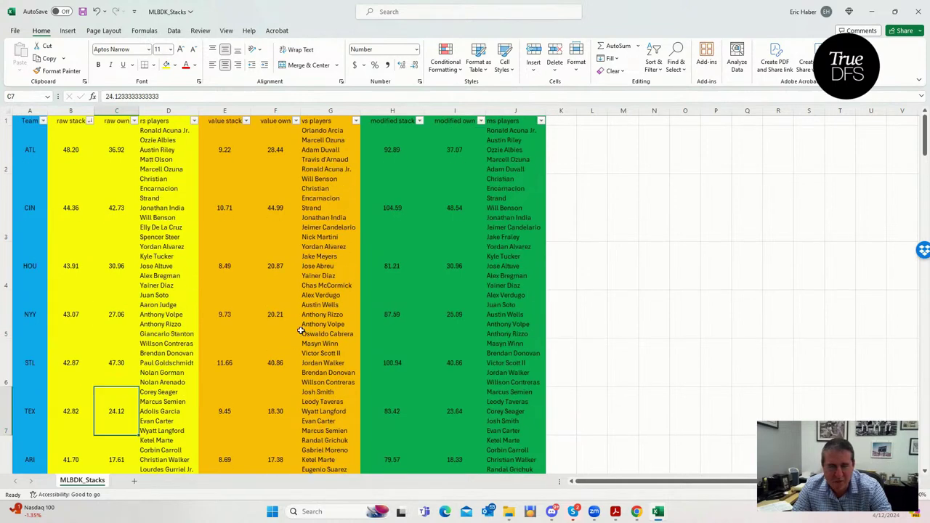
Sort the teams by modified stack from largest to smallest and check the modified ownership of TEX.
{"action": "left_click", "coordinate": [419, 121]}
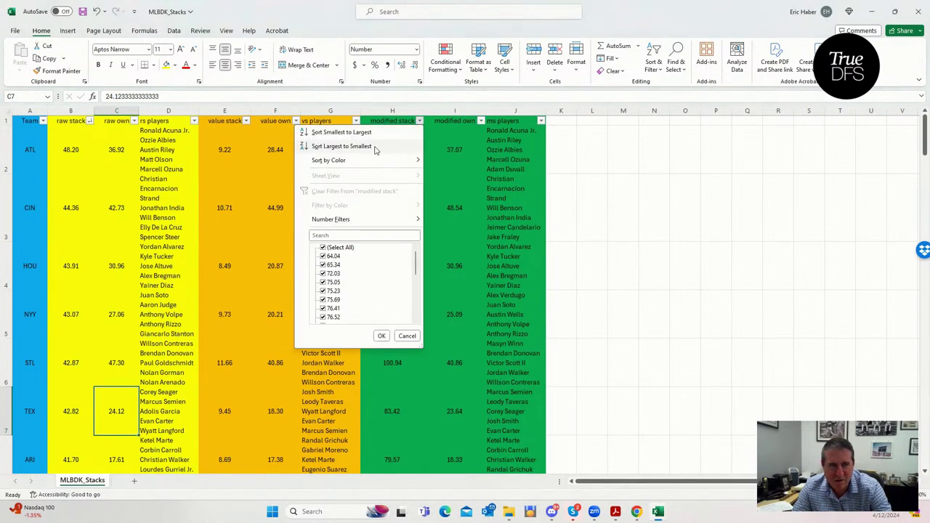
{"action": "left_click", "coordinate": [376, 146]}
{"action": "scroll", "coordinate": [129, 317], "scroll_direction": "down", "scroll_amount": 2}
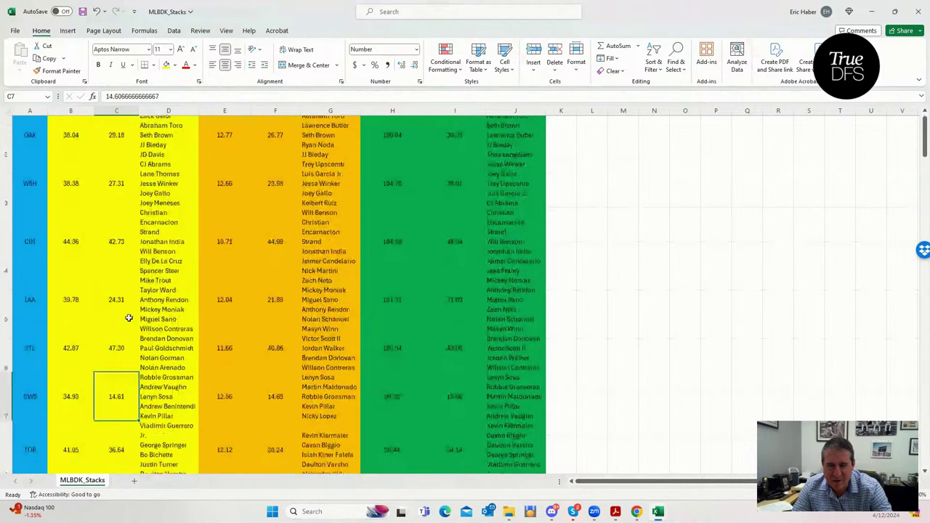
{"action": "scroll", "coordinate": [135, 330], "scroll_direction": "down", "scroll_amount": 2}
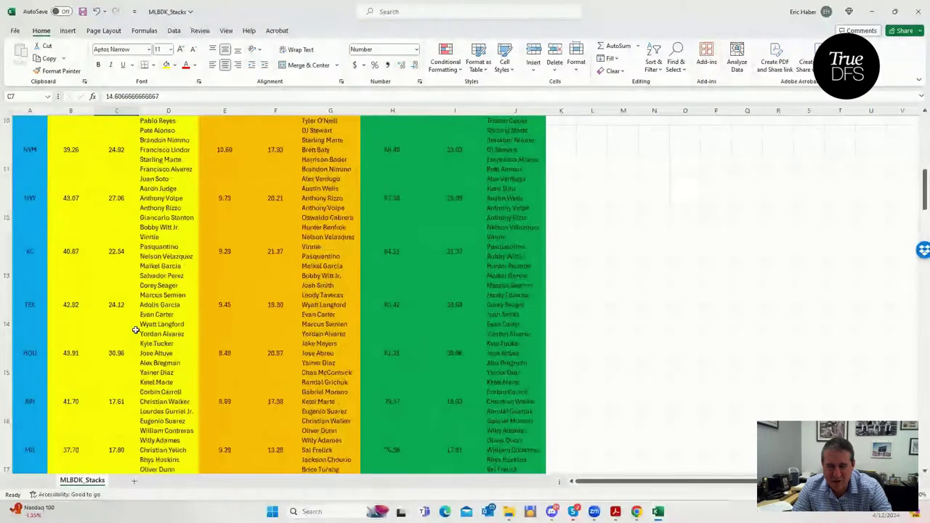
{"action": "left_click", "coordinate": [452, 305]}
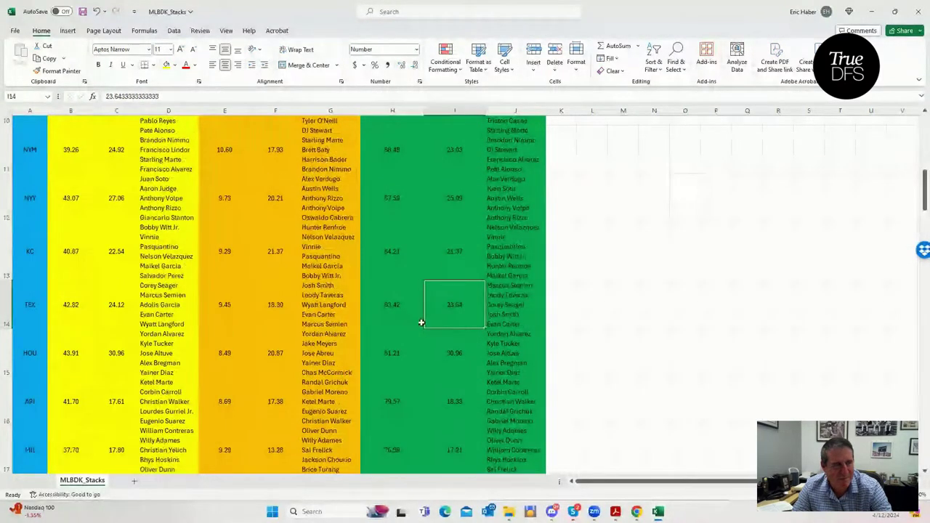
Minimize both workbooks to return to the lineup page, review Dane Dunning's player card and close it.
{"action": "left_click", "coordinate": [870, 16]}
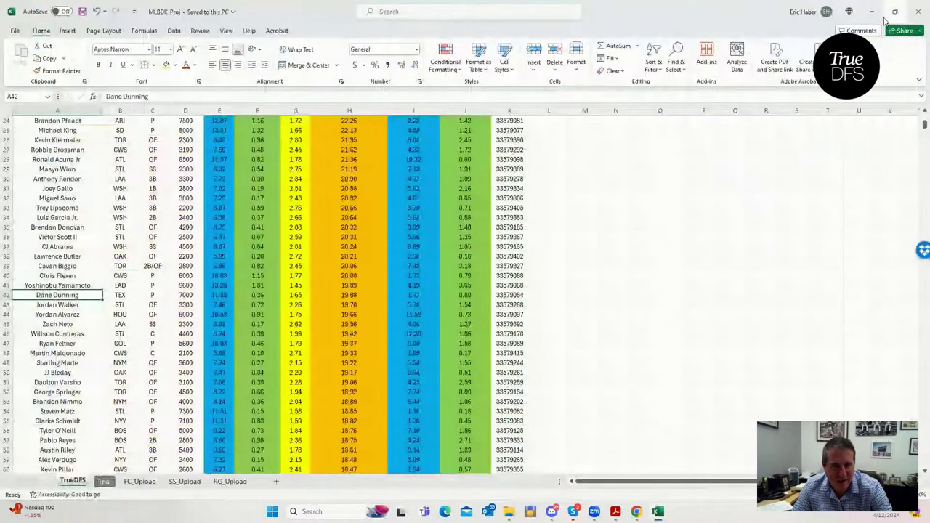
{"action": "left_click", "coordinate": [872, 12]}
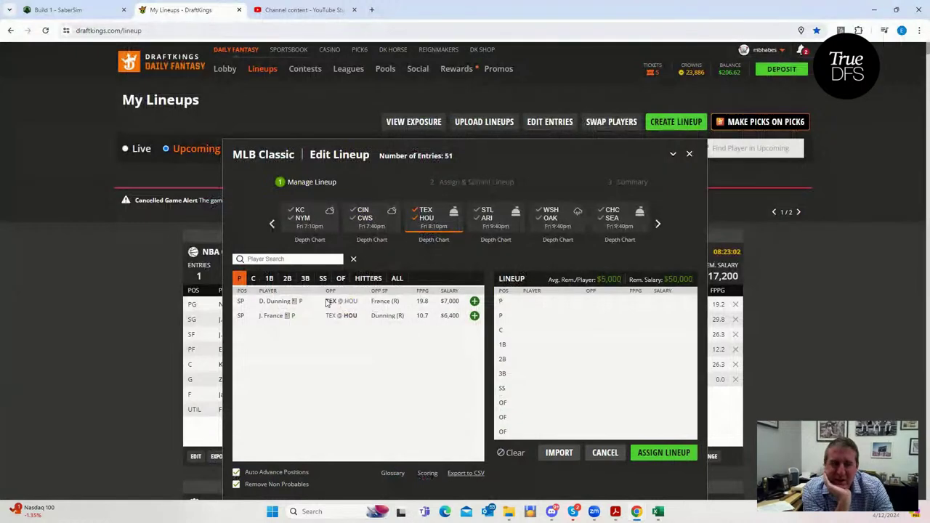
{"action": "left_click", "coordinate": [278, 304]}
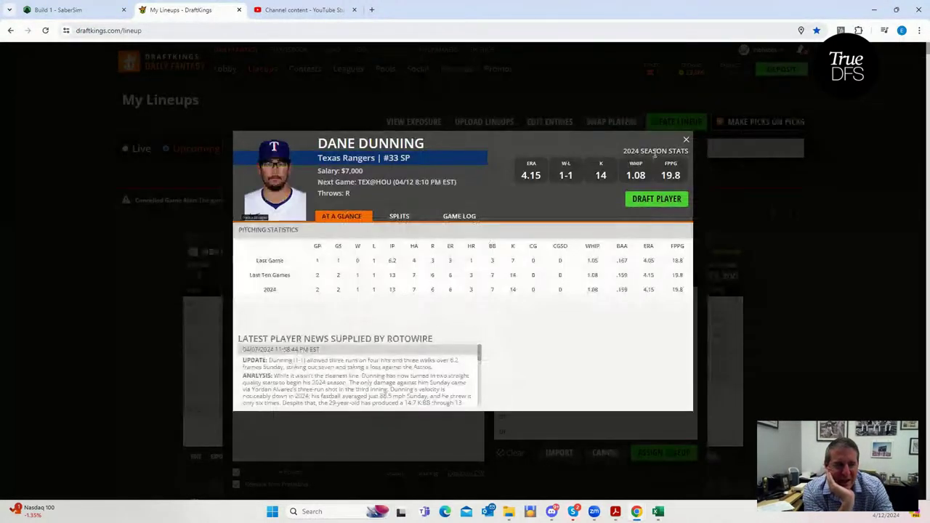
{"action": "left_click", "coordinate": [686, 140]}
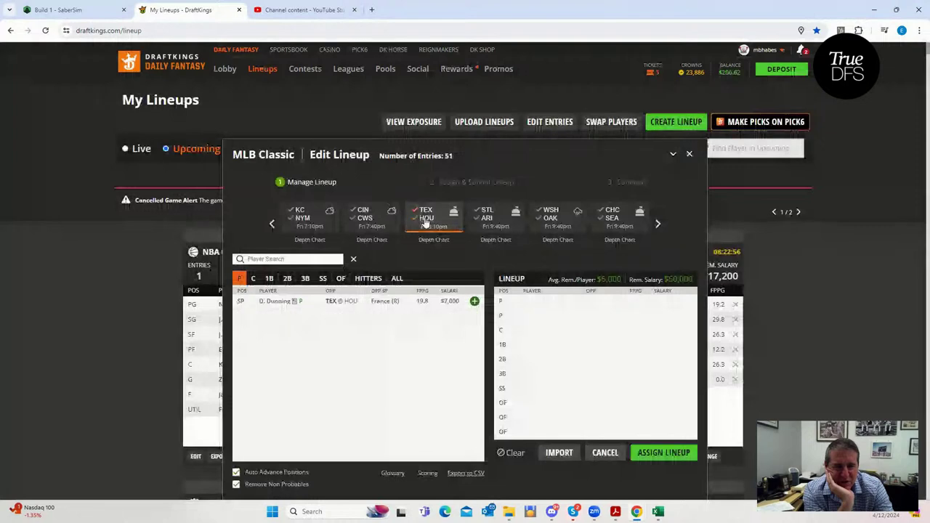
Browse the TEX third basemen, shortstops and outfielders with their salaries in the player pool.
{"action": "left_click", "coordinate": [306, 278]}
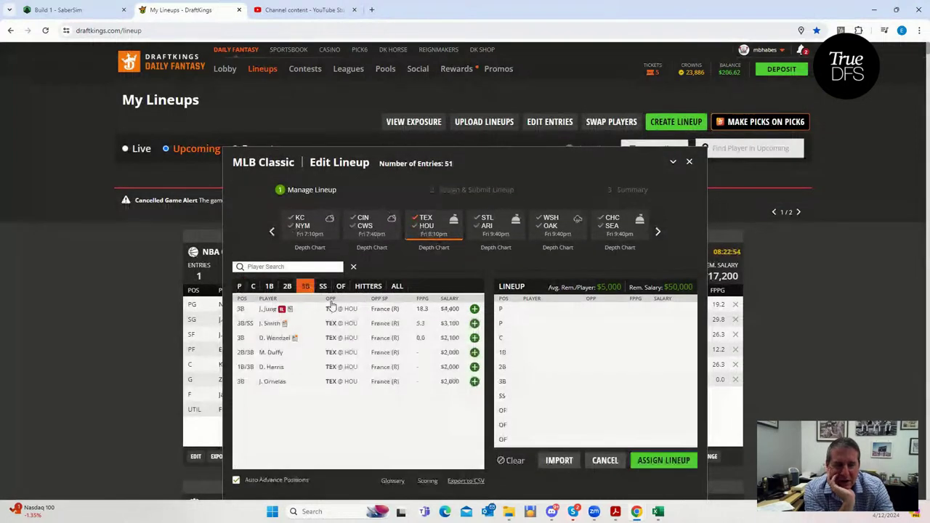
{"action": "left_click", "coordinate": [322, 285]}
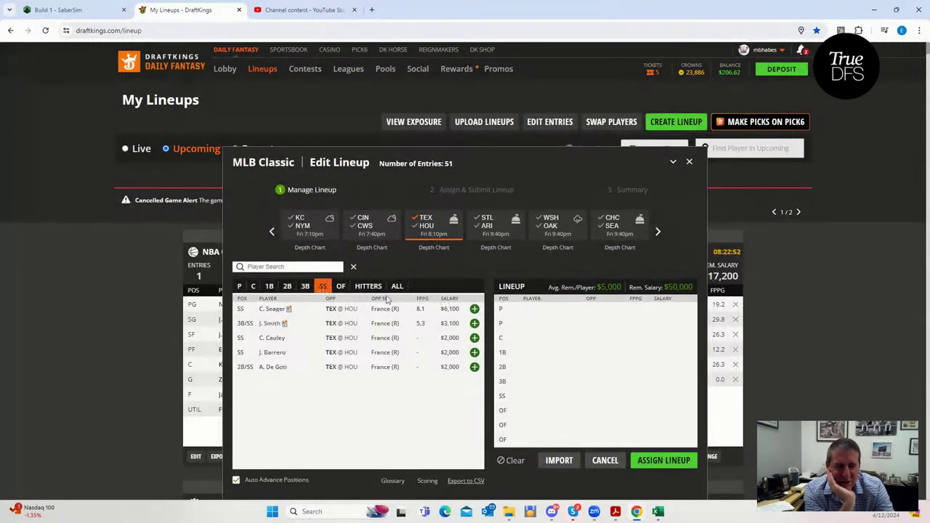
{"action": "left_click", "coordinate": [341, 286]}
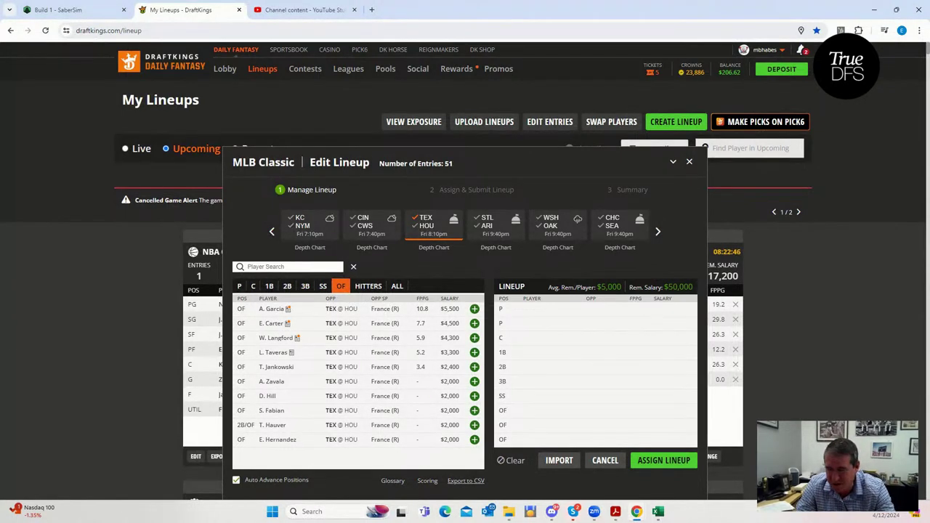
Switch the game filter to STL @ ARI and list that game's pitchers.
{"action": "left_click", "coordinate": [425, 227]}
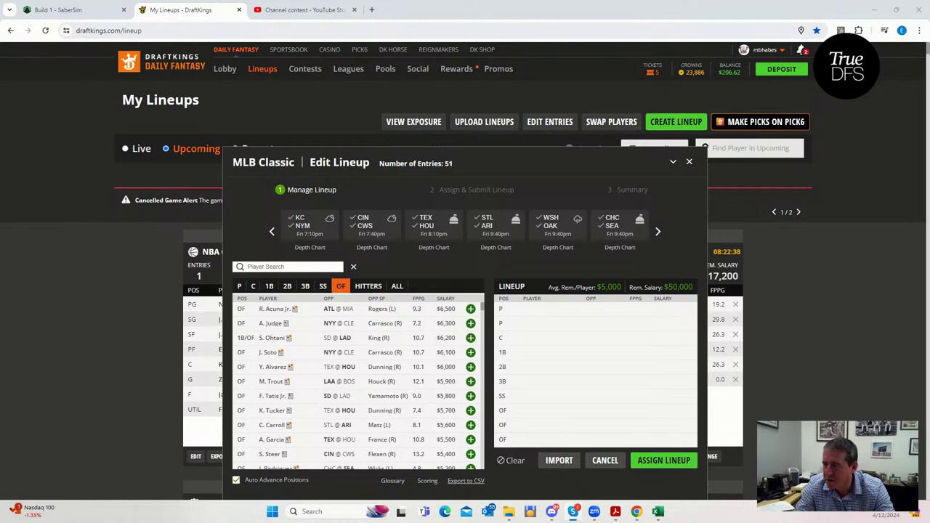
{"action": "left_click", "coordinate": [487, 226]}
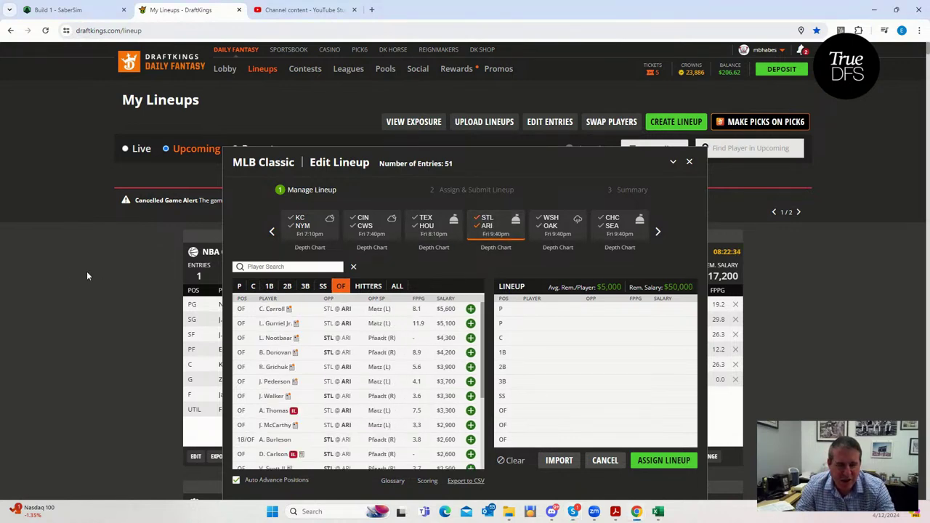
{"action": "left_click", "coordinate": [241, 288]}
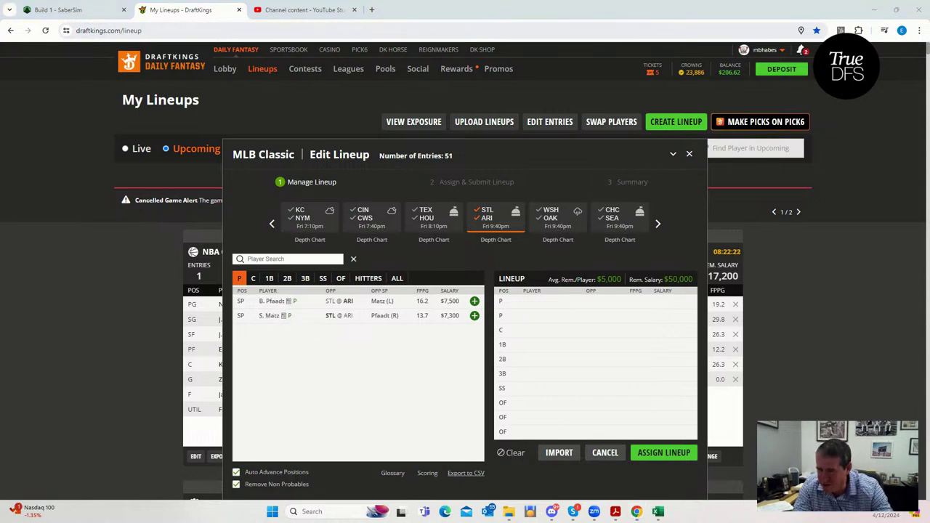
Switch to the MLBDK_Proj workbook and examine the teams of the top-ranked players, including ATL, BOS, OAK and CWS.
{"action": "key", "text": "alt+Tab"}
{"action": "scroll", "coordinate": [567, 245], "scroll_direction": "up", "scroll_amount": 10}
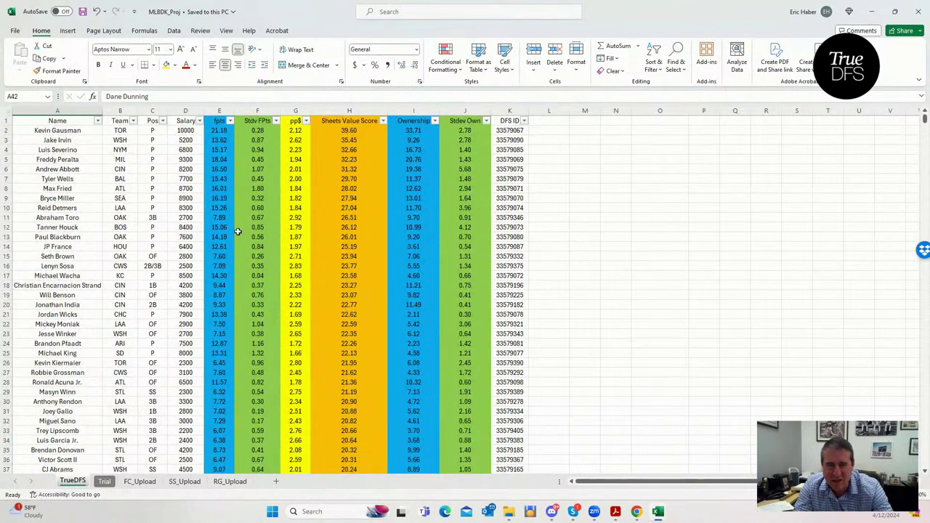
{"action": "left_click", "coordinate": [152, 188]}
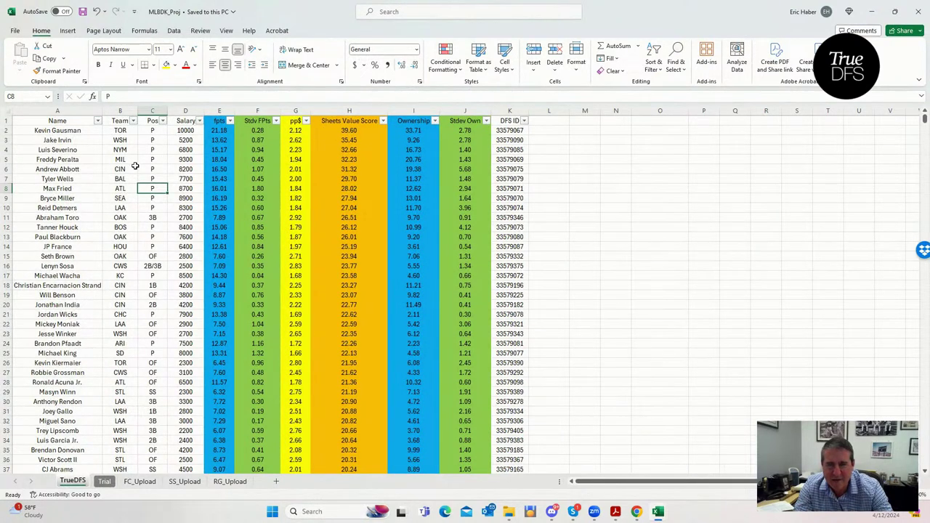
{"action": "left_click", "coordinate": [119, 188]}
{"action": "left_click", "coordinate": [128, 226]}
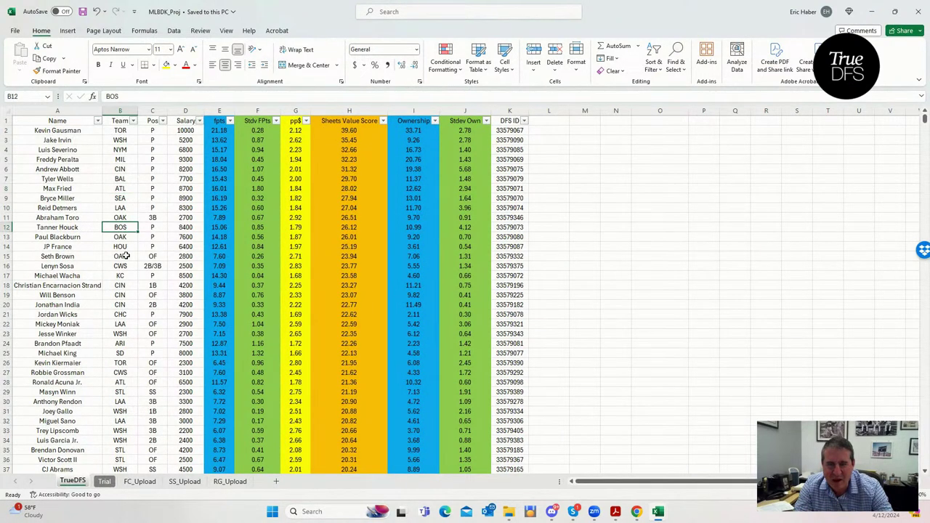
{"action": "left_click", "coordinate": [126, 256]}
{"action": "left_click", "coordinate": [132, 264]}
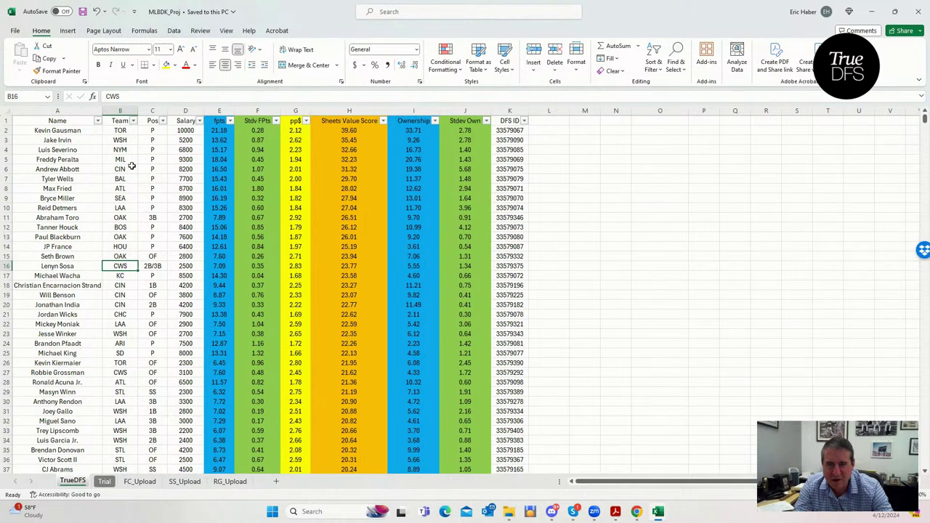
Find Steven Matz in the projections by searching for "matz", close the search and check his projected fantasy points.
{"action": "left_click", "coordinate": [611, 292]}
{"action": "key", "text": "ctrl+f"}
{"action": "type", "text": "matz"}
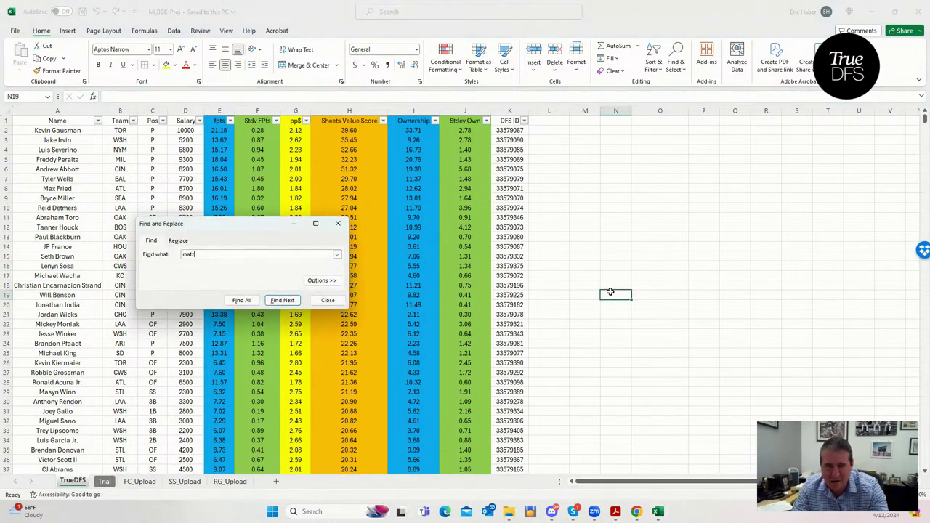
{"action": "key", "text": "Return"}
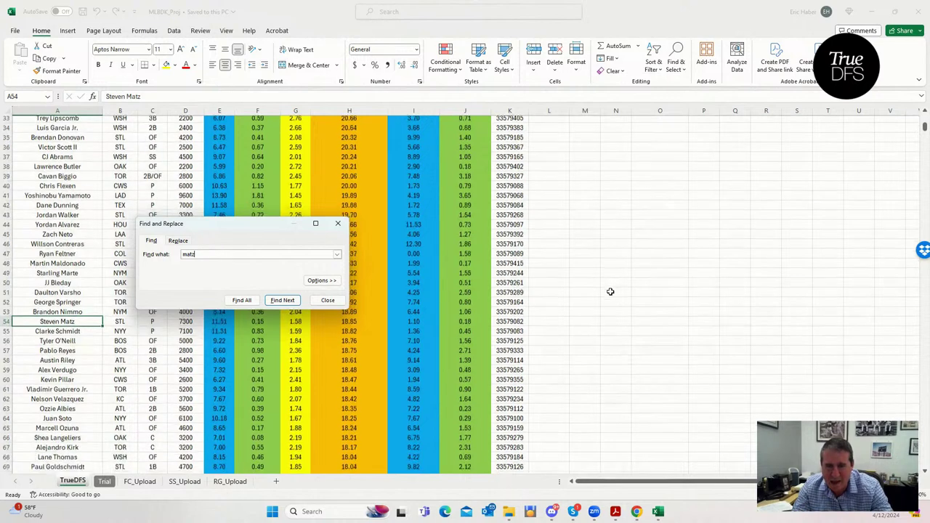
{"action": "left_click", "coordinate": [337, 223]}
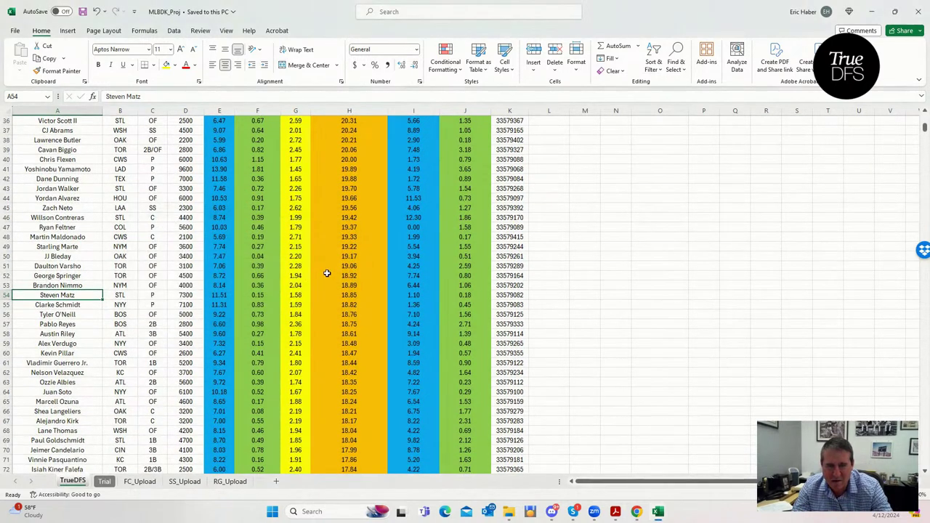
{"action": "left_click", "coordinate": [211, 294]}
{"action": "scroll", "coordinate": [288, 292], "scroll_direction": "up", "scroll_amount": 5}
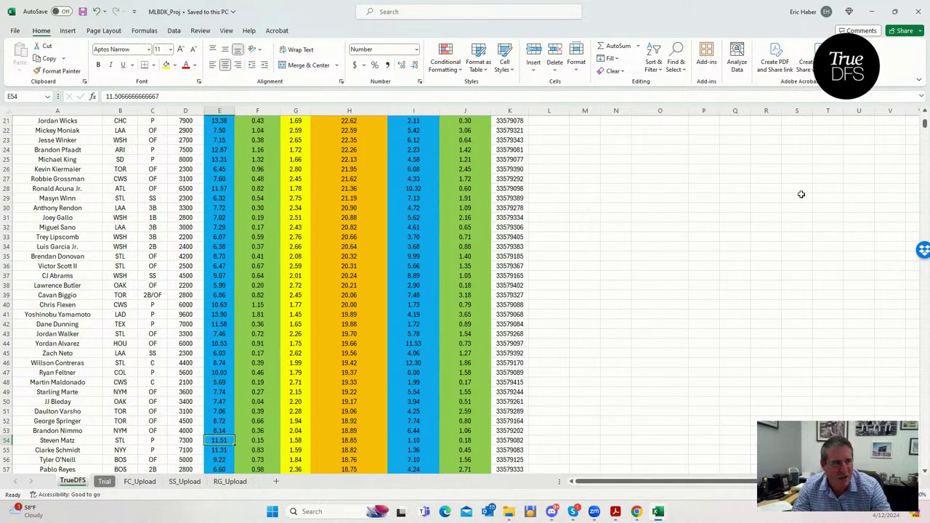
Return to the DraftKings lineup editor and clear the STL @ ARI game filter.
{"action": "left_click", "coordinate": [872, 12]}
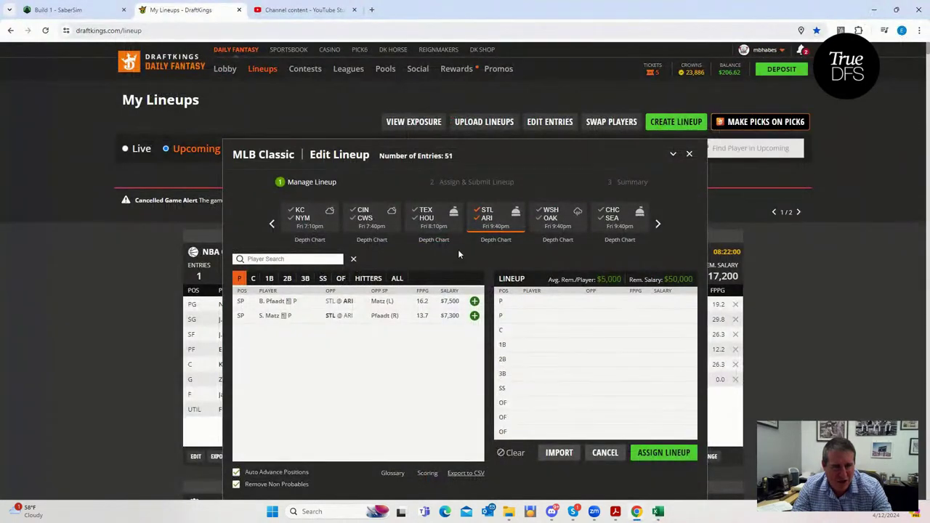
{"action": "left_click", "coordinate": [485, 215]}
{"action": "left_click", "coordinate": [485, 215]}
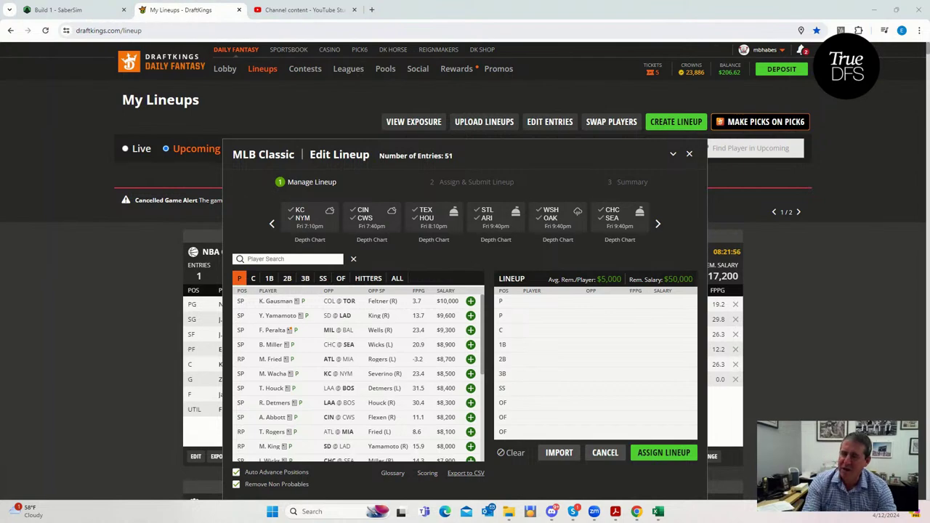
Switch to the MLBDK_Stacks workbook and sort the teams by raw stack from largest to smallest.
{"action": "key", "text": "alt+Tab"}
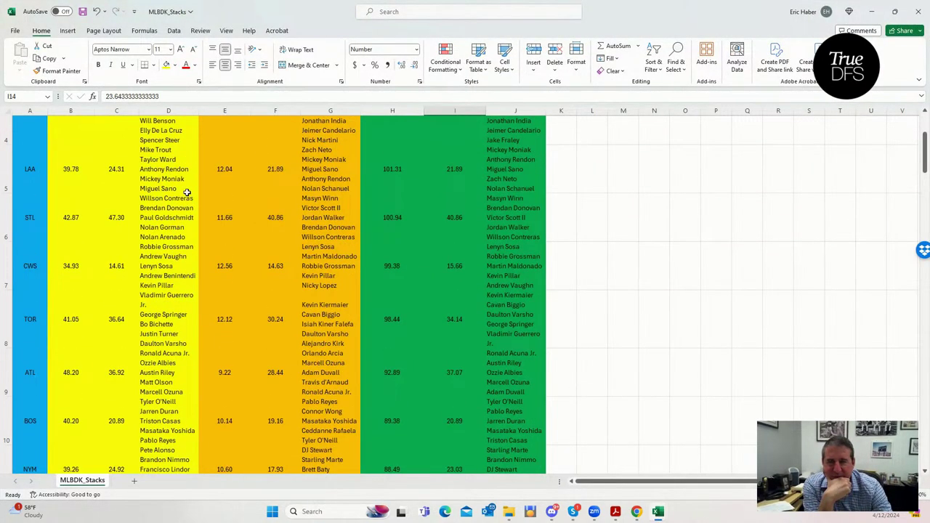
{"action": "scroll", "coordinate": [187, 191], "scroll_direction": "up", "scroll_amount": 1}
{"action": "left_click", "coordinate": [71, 149]}
{"action": "left_click", "coordinate": [89, 121]}
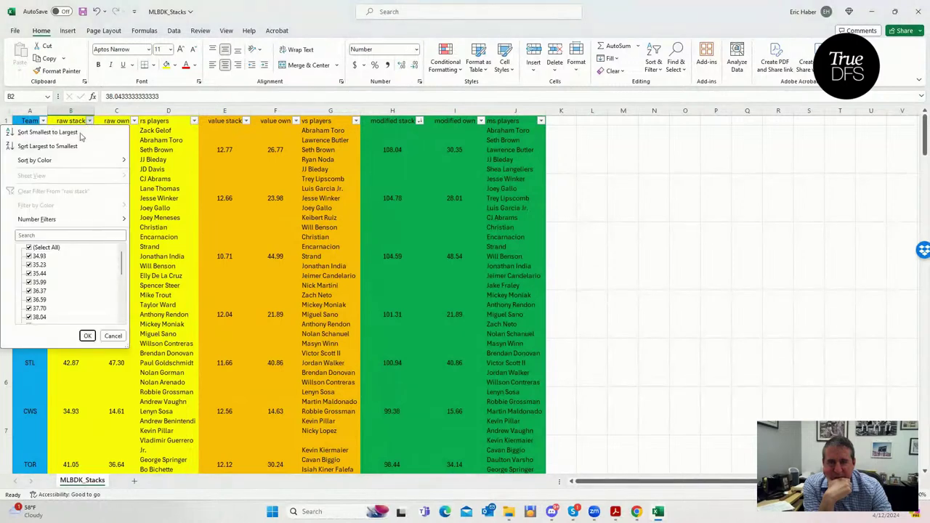
{"action": "left_click", "coordinate": [73, 146]}
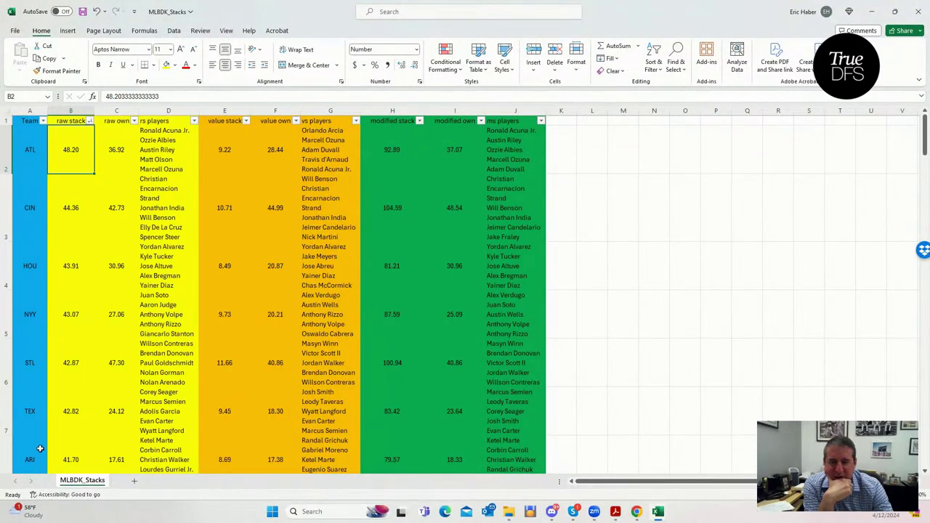
Compare the raw stack and raw ownership values of STL and ARI.
{"action": "left_click", "coordinate": [78, 458]}
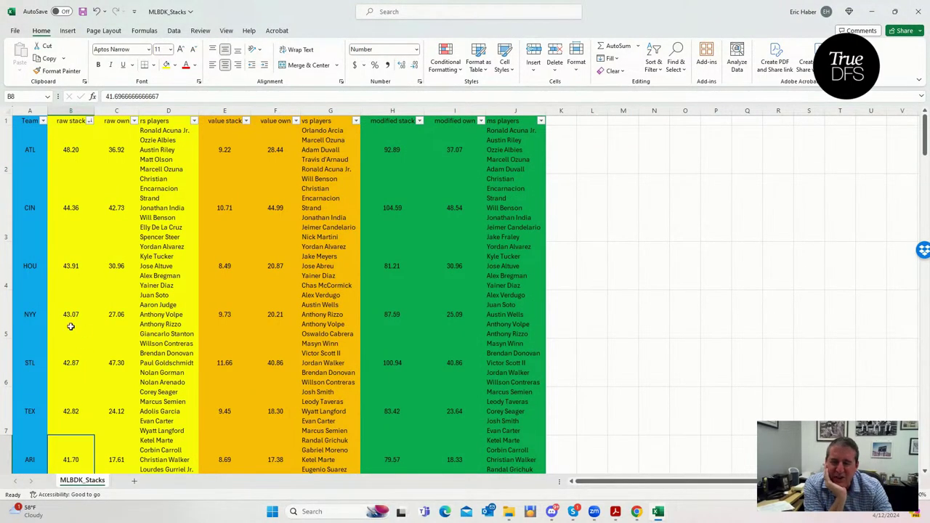
{"action": "left_click", "coordinate": [82, 368]}
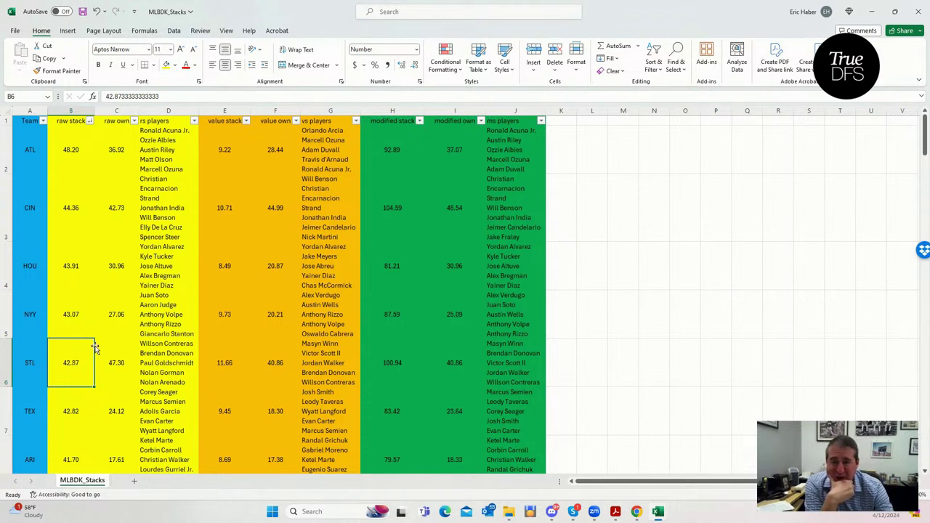
{"action": "left_click", "coordinate": [118, 362]}
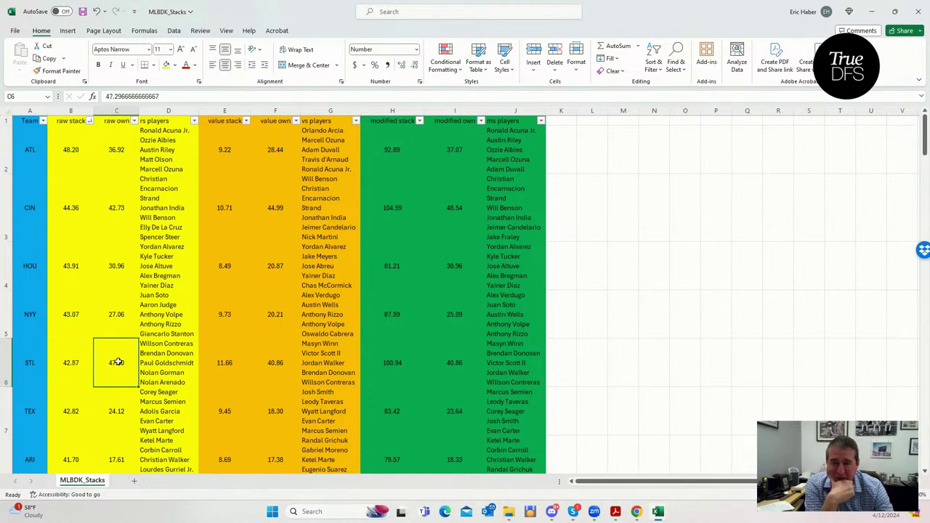
{"action": "left_click", "coordinate": [109, 443]}
Sort the teams by modified stack from largest to smallest and check the modified stack and ownership of STL.
{"action": "left_click", "coordinate": [419, 120]}
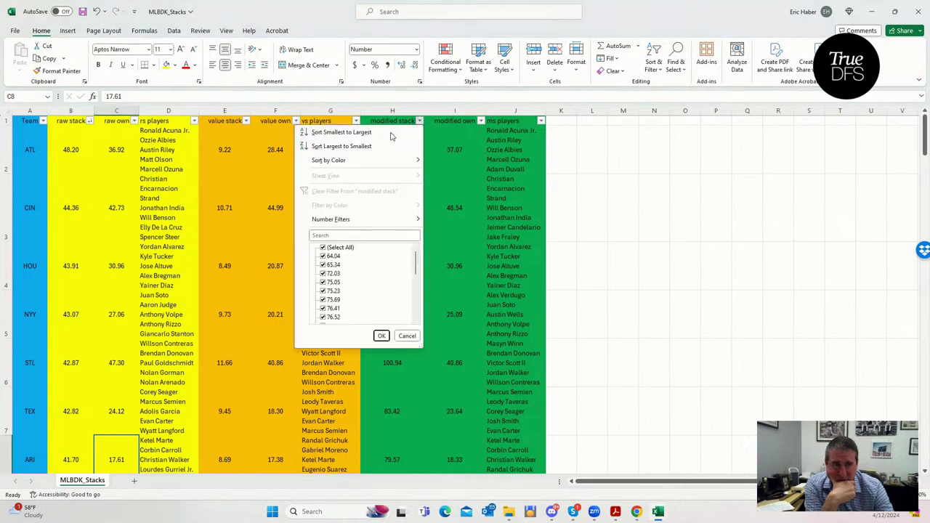
{"action": "left_click", "coordinate": [361, 148]}
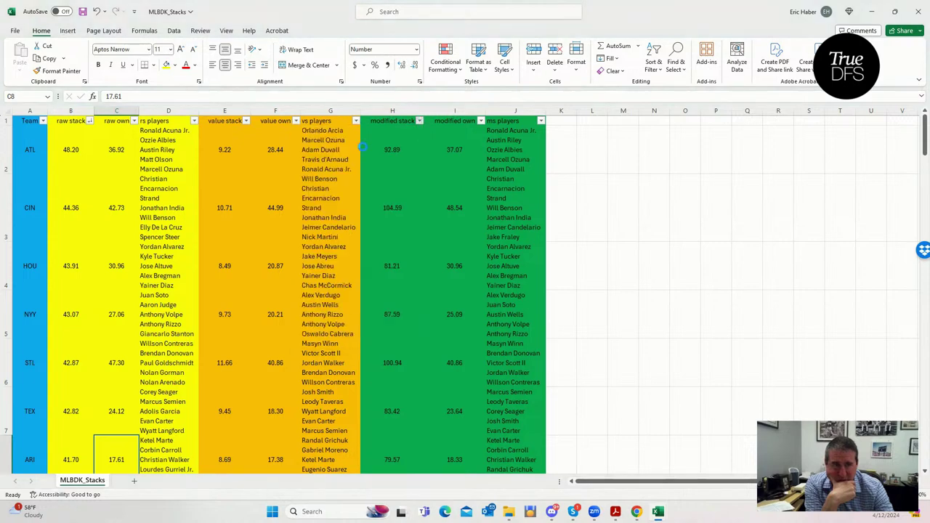
{"action": "left_click", "coordinate": [385, 362]}
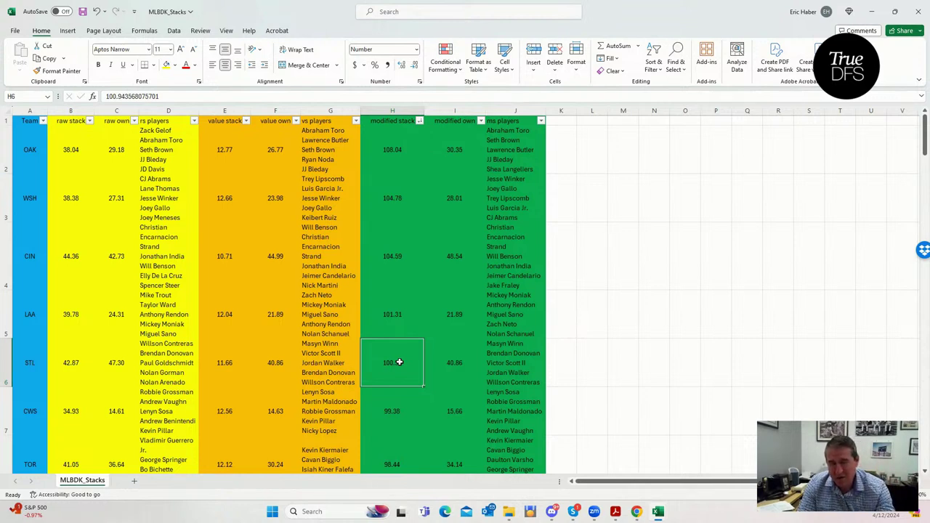
{"action": "left_click", "coordinate": [454, 363]}
{"action": "left_click", "coordinate": [374, 356]}
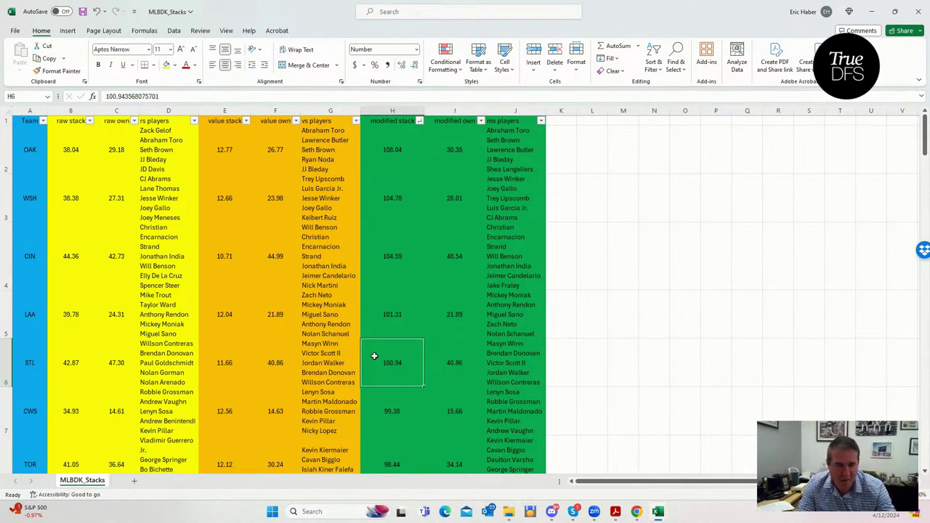
{"action": "left_click", "coordinate": [448, 364]}
{"action": "left_click", "coordinate": [391, 360]}
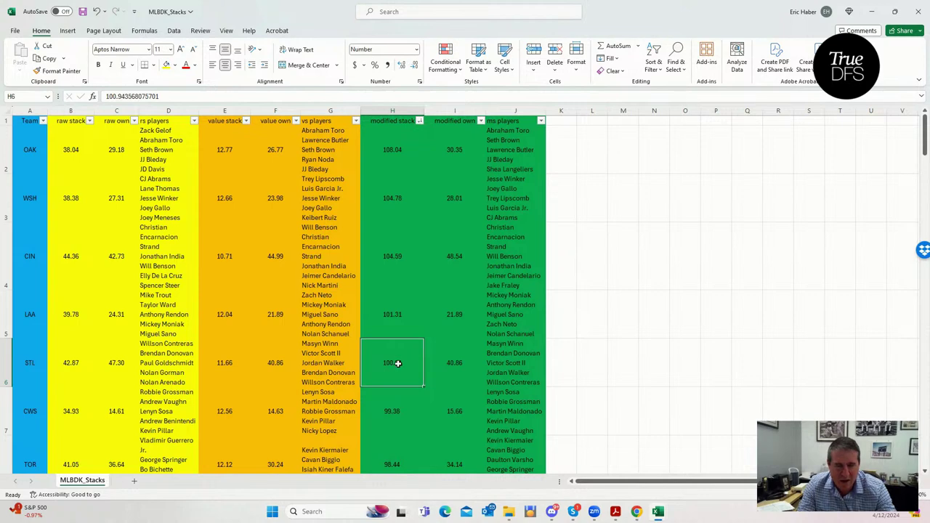
Return to DraftKings and filter the player pool to the WSH @ OAK game's pitchers.
{"action": "left_click", "coordinate": [869, 12]}
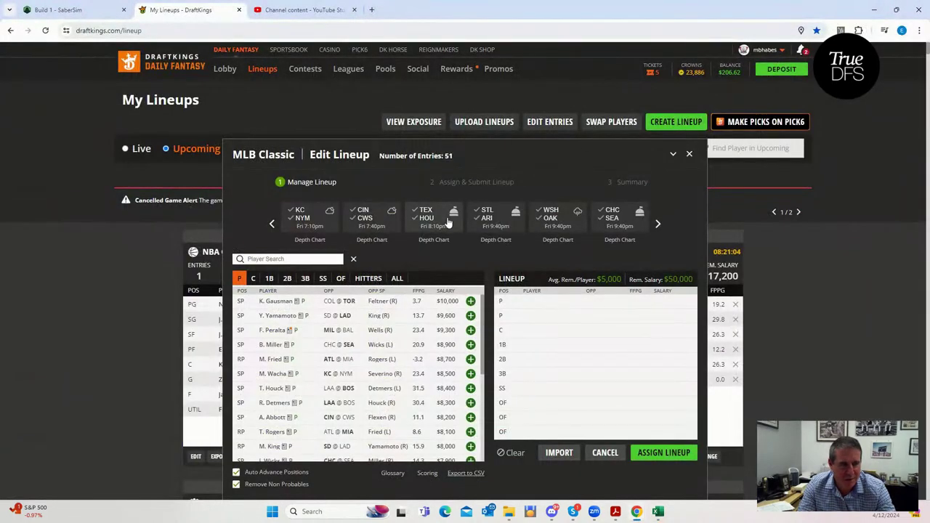
{"action": "left_click", "coordinate": [549, 227]}
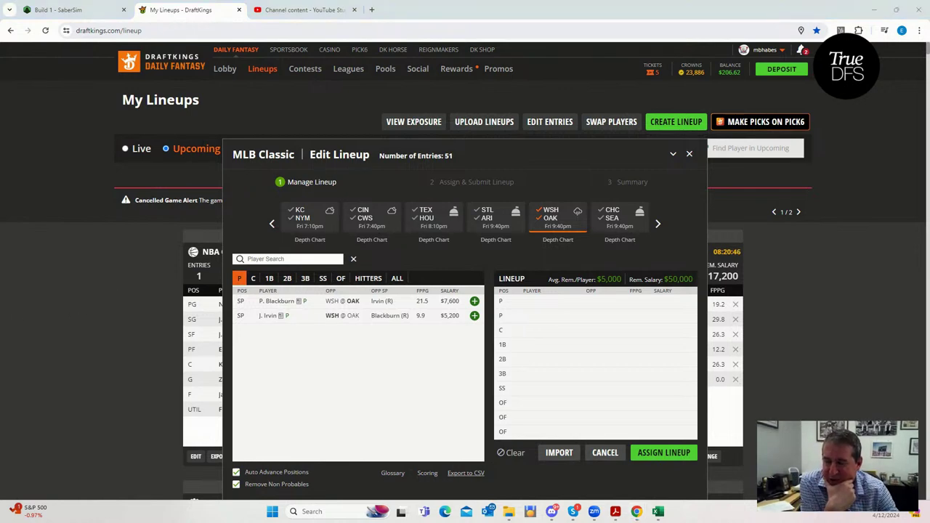
In the MLBDK_Proj workbook, check Jake Irvin's row and Paul Blackburn's salary, Sheets Value Score and ownership.
{"action": "key", "text": "alt+Tab"}
{"action": "scroll", "coordinate": [358, 272], "scroll_direction": "up", "scroll_amount": 6}
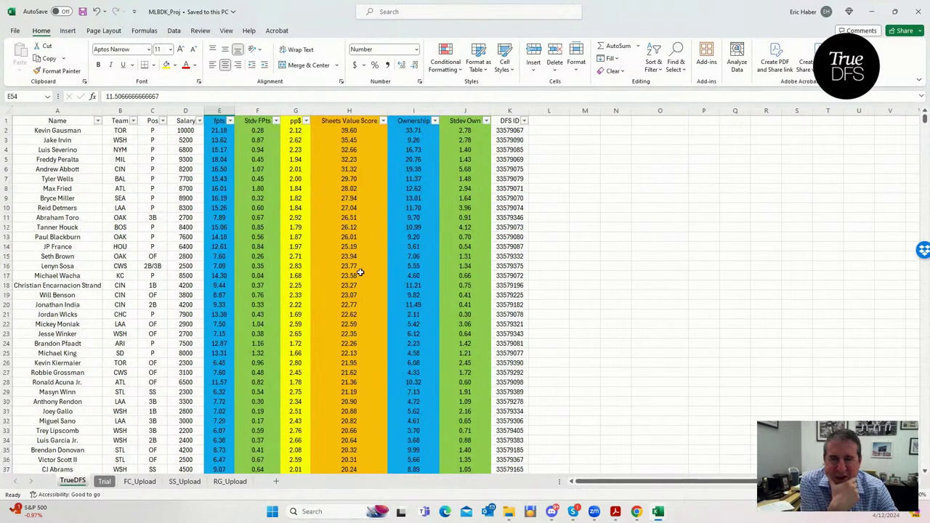
{"action": "left_click", "coordinate": [73, 159]}
{"action": "left_click", "coordinate": [69, 141]}
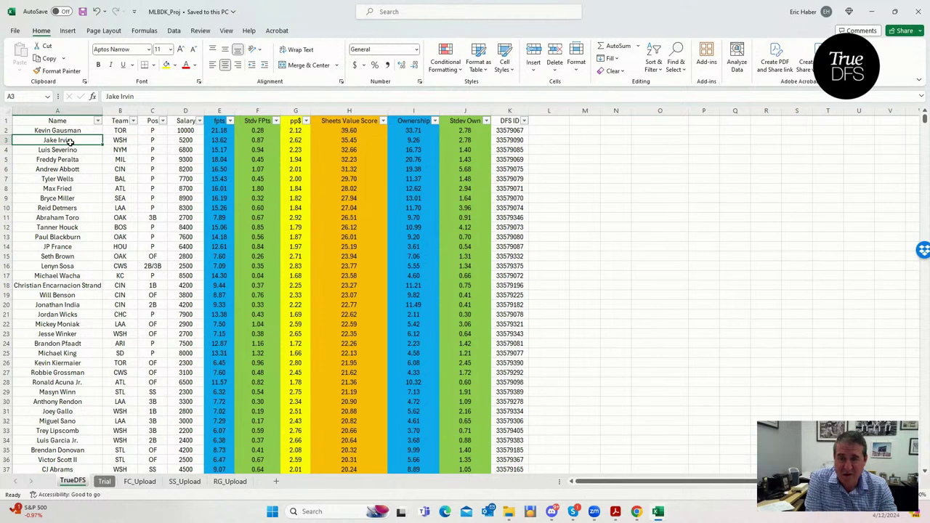
{"action": "left_click", "coordinate": [183, 236]}
{"action": "left_click", "coordinate": [350, 238]}
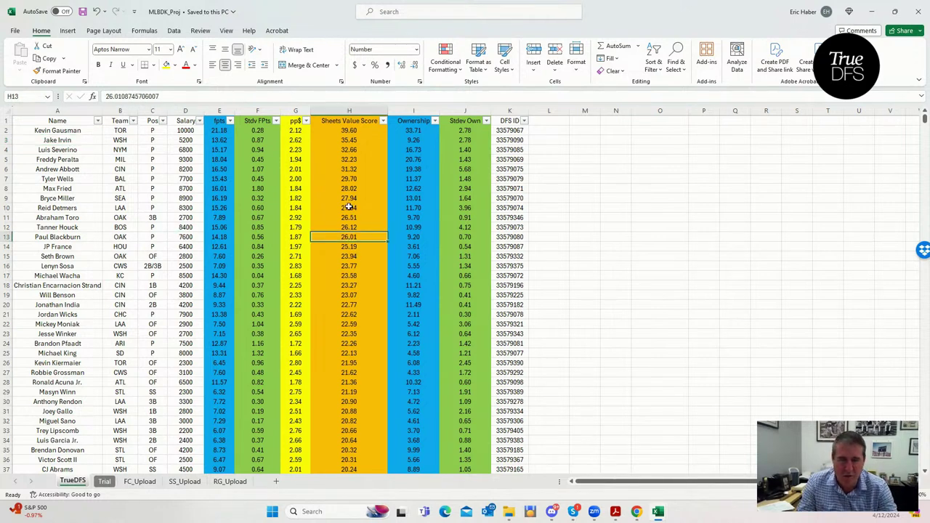
{"action": "left_click", "coordinate": [406, 236]}
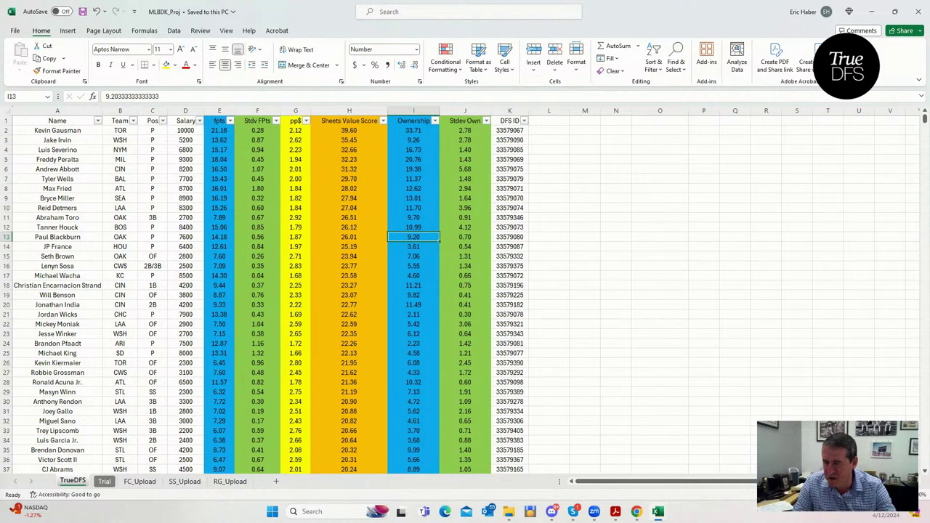
Switch to the MLBDK_Stacks workbook and compare the modified stack scores of OAK and WSH.
{"action": "key", "text": "ctrl+Tab"}
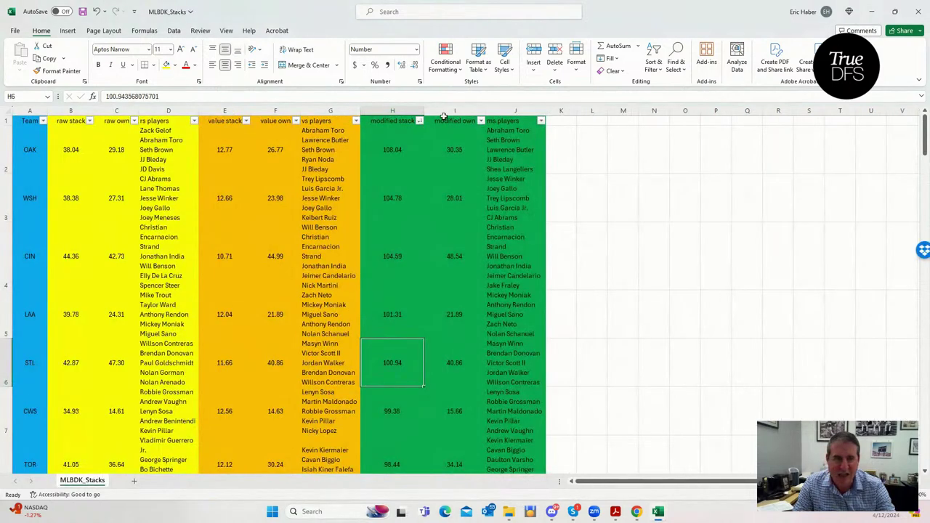
{"action": "left_click", "coordinate": [32, 159]}
{"action": "left_click", "coordinate": [32, 183]}
{"action": "left_click", "coordinate": [398, 190]}
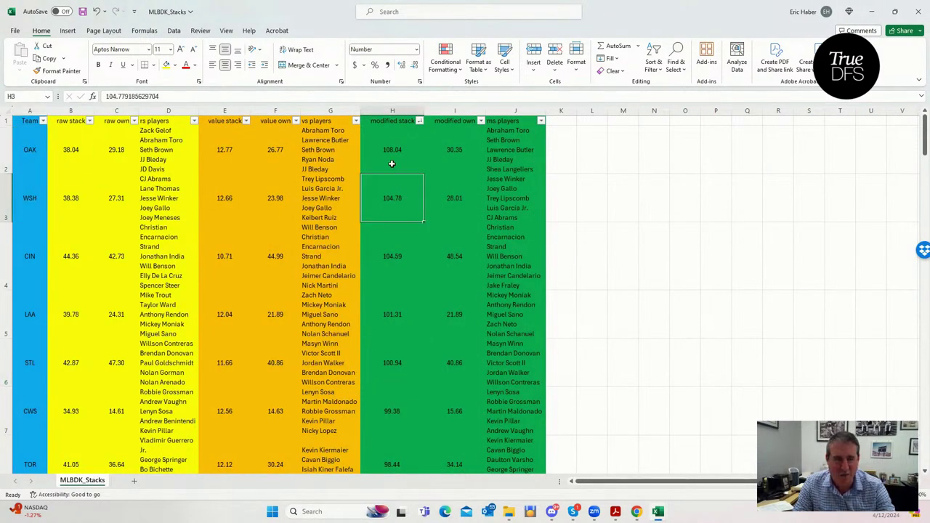
{"action": "left_click", "coordinate": [391, 149]}
{"action": "key", "text": "Down"}
{"action": "left_click", "coordinate": [389, 149]}
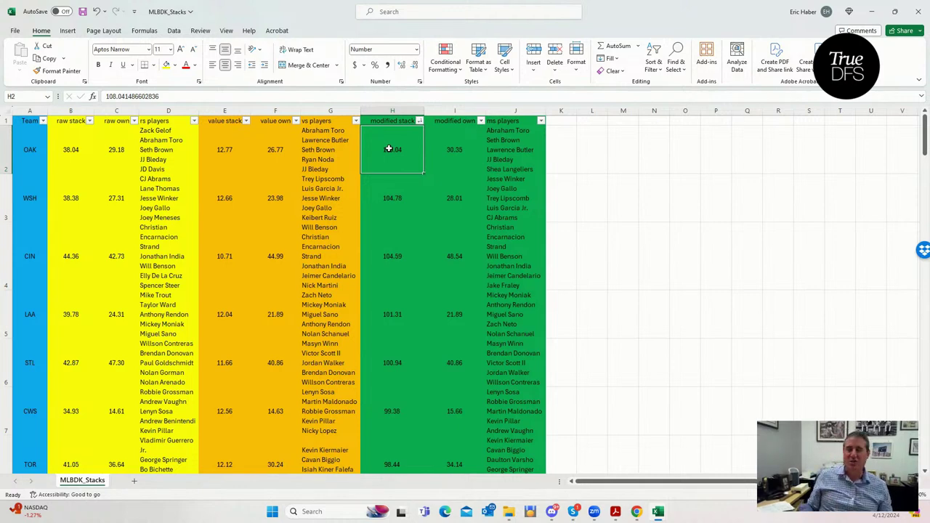
Return to DraftKings, clear the WSH @ OAK game filter, and toggle the CHC and SEA selections on and off.
{"action": "left_click", "coordinate": [871, 13]}
{"action": "left_click", "coordinate": [871, 11]}
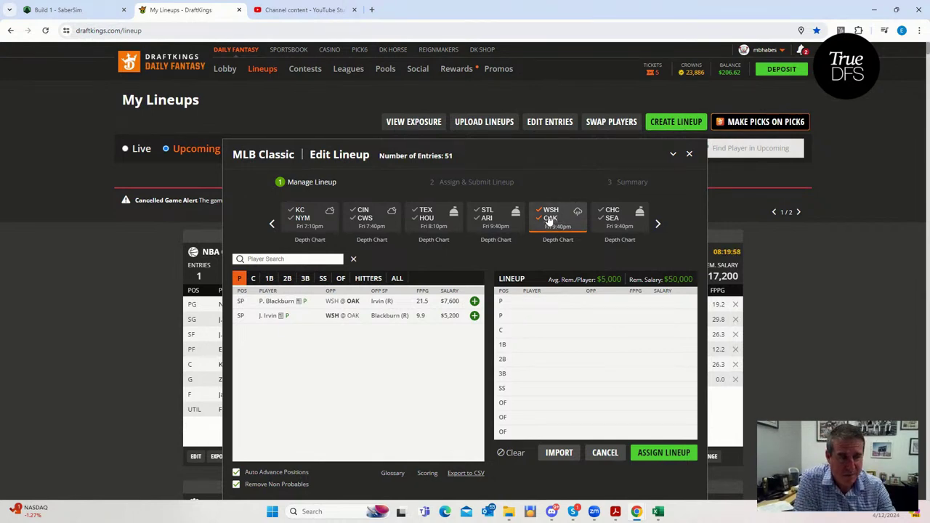
{"action": "left_click", "coordinate": [550, 217]}
{"action": "left_click", "coordinate": [549, 217]}
{"action": "left_click", "coordinate": [612, 225]}
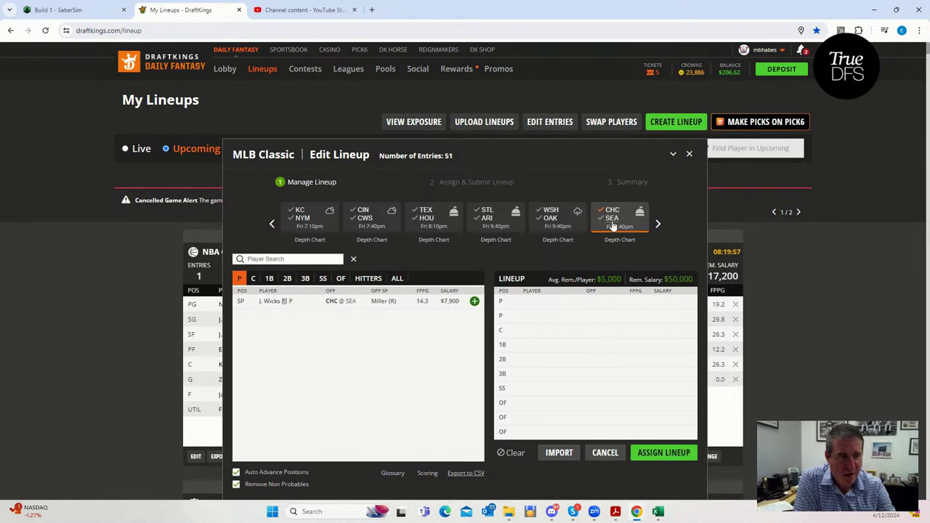
{"action": "left_click", "coordinate": [613, 218]}
{"action": "left_click", "coordinate": [613, 210]}
{"action": "left_click", "coordinate": [612, 218]}
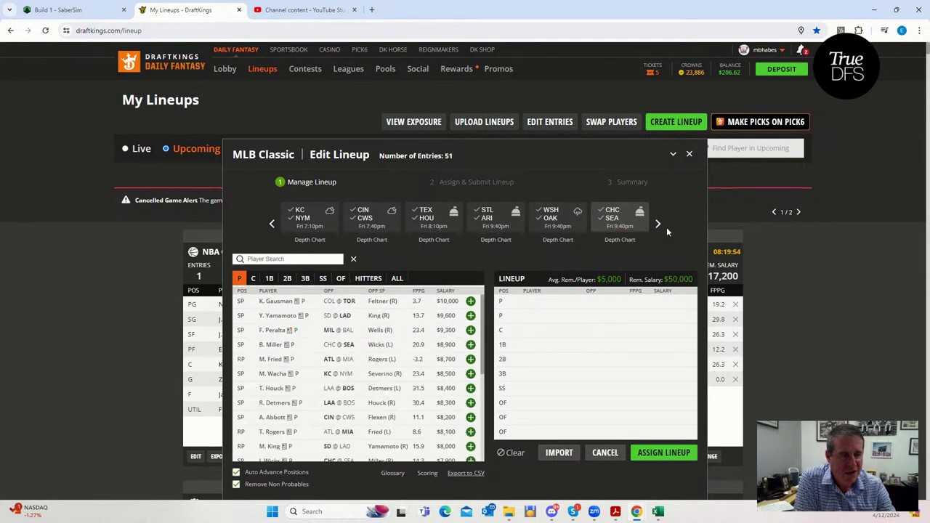
Limit the player pool to the CHC @ SEA game and view Jordan Wicks's player card.
{"action": "left_click", "coordinate": [656, 227]}
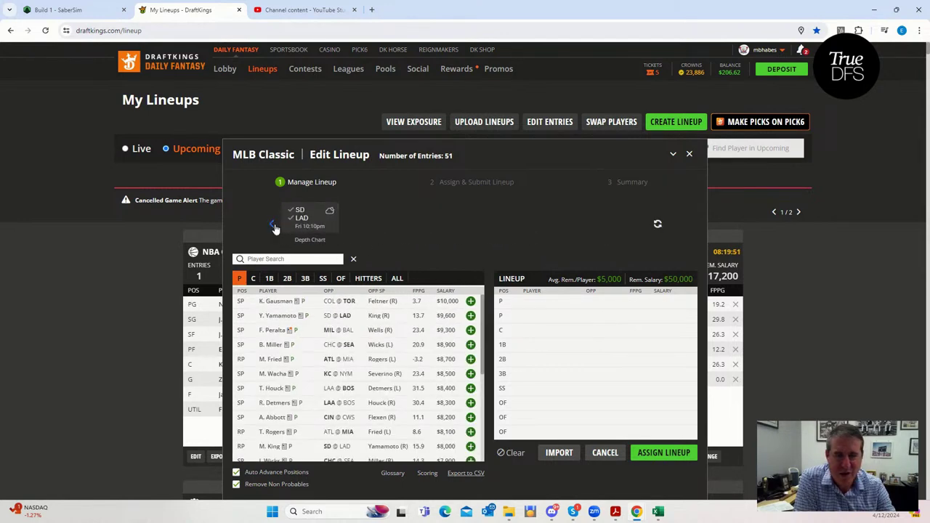
{"action": "left_click", "coordinate": [611, 221]}
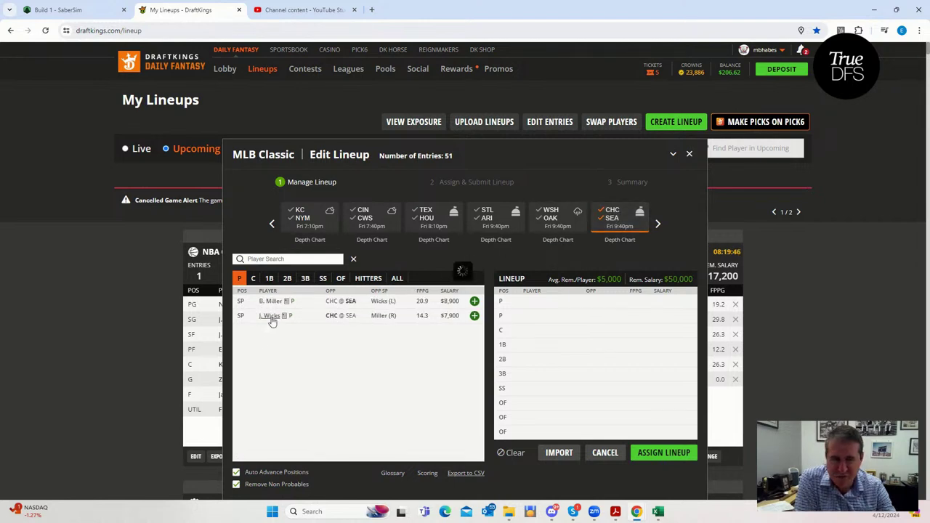
{"action": "left_click", "coordinate": [272, 316]}
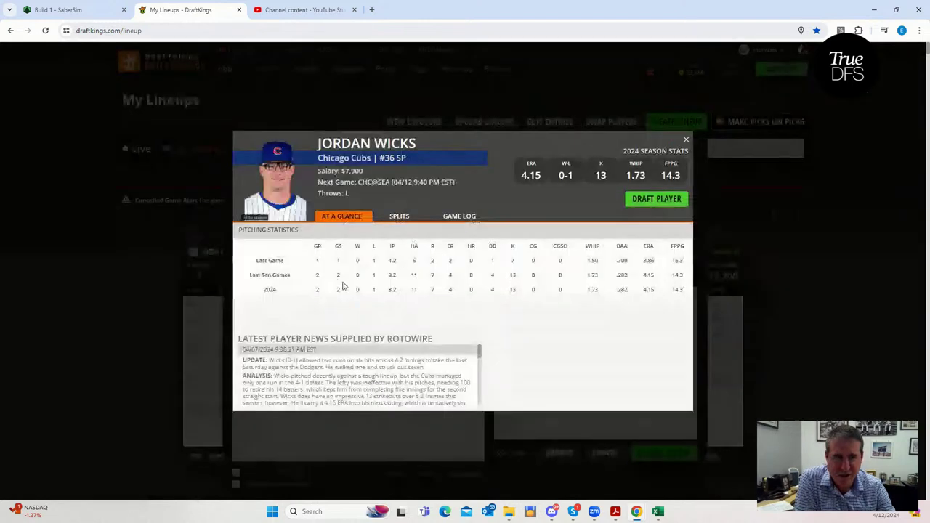
{"action": "left_click", "coordinate": [686, 139]}
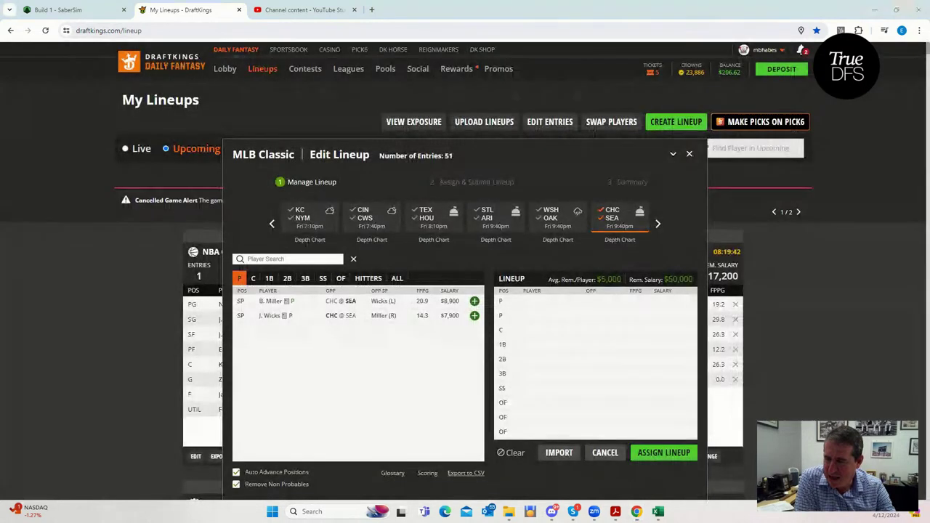
Switch to the MLBDK_Proj workbook and check Bryce Miller's salary and Sheets Value Score, plus the team in Lenyn Sosa's row.
{"action": "key", "text": "alt+Tab"}
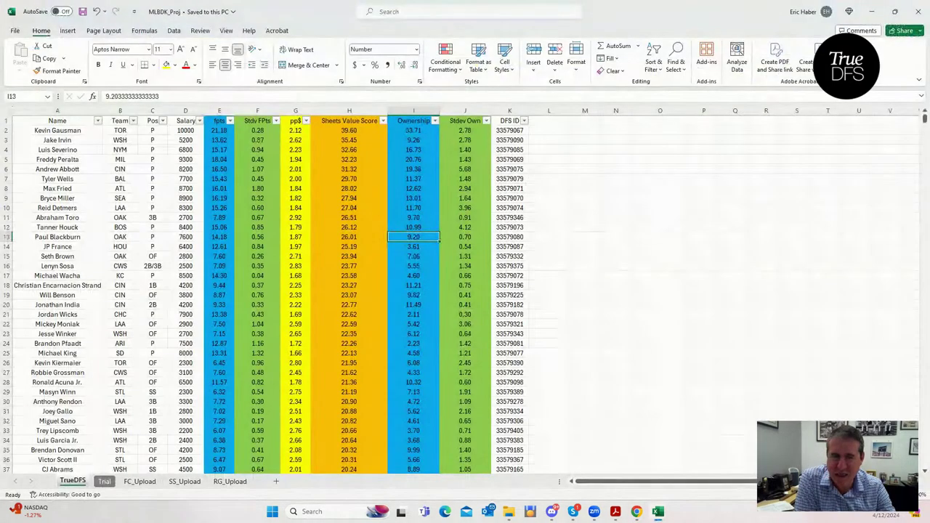
{"action": "left_click", "coordinate": [114, 179]}
{"action": "left_click", "coordinate": [76, 202]}
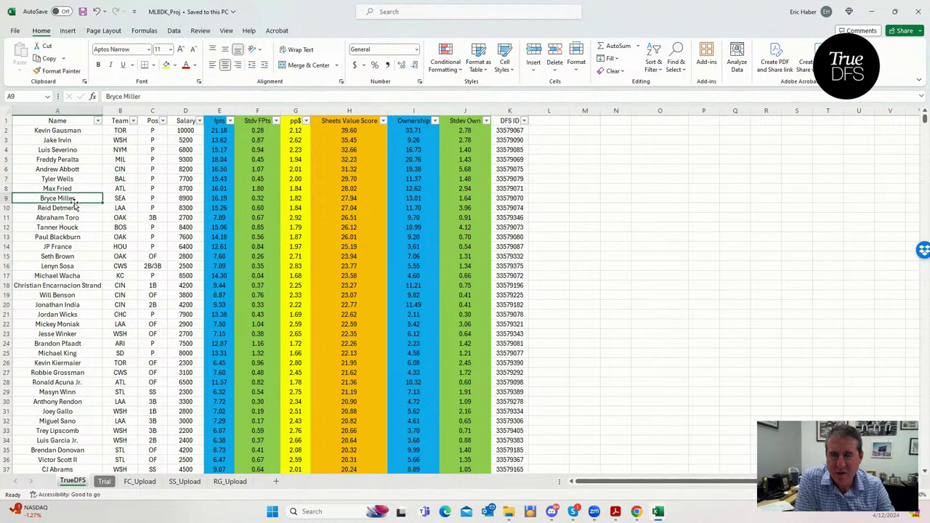
{"action": "left_click", "coordinate": [179, 197]}
{"action": "left_click", "coordinate": [351, 197]}
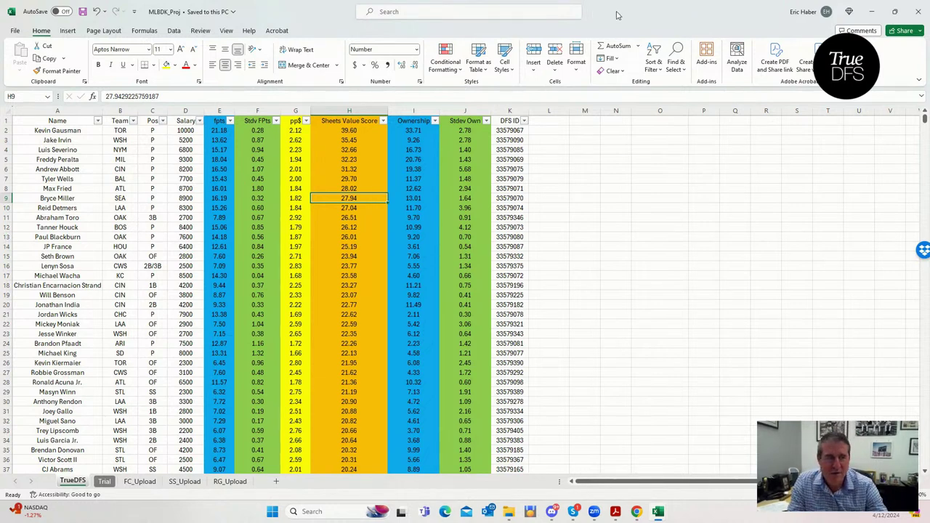
{"action": "left_click", "coordinate": [120, 266]}
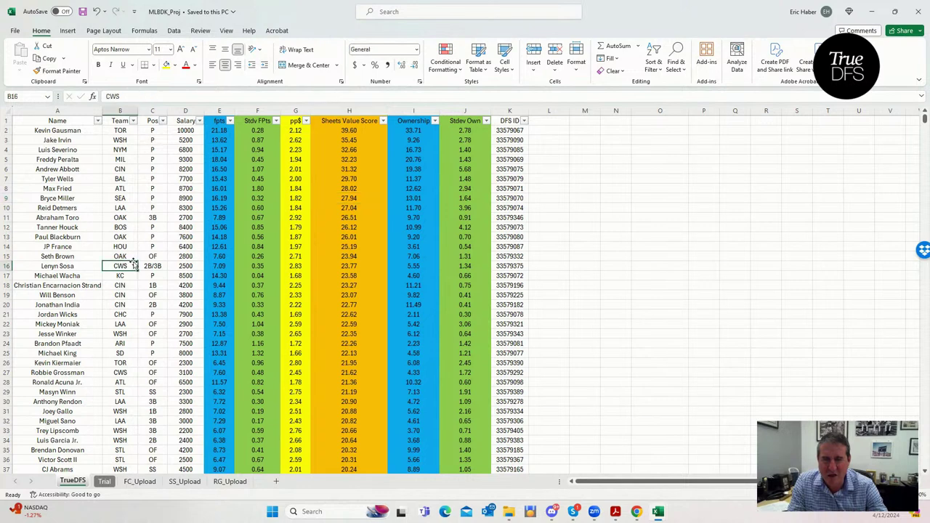
Switch to the MLBDK_Stacks workbook and sort the teams by modified stack from largest to smallest.
{"action": "left_click", "coordinate": [135, 304]}
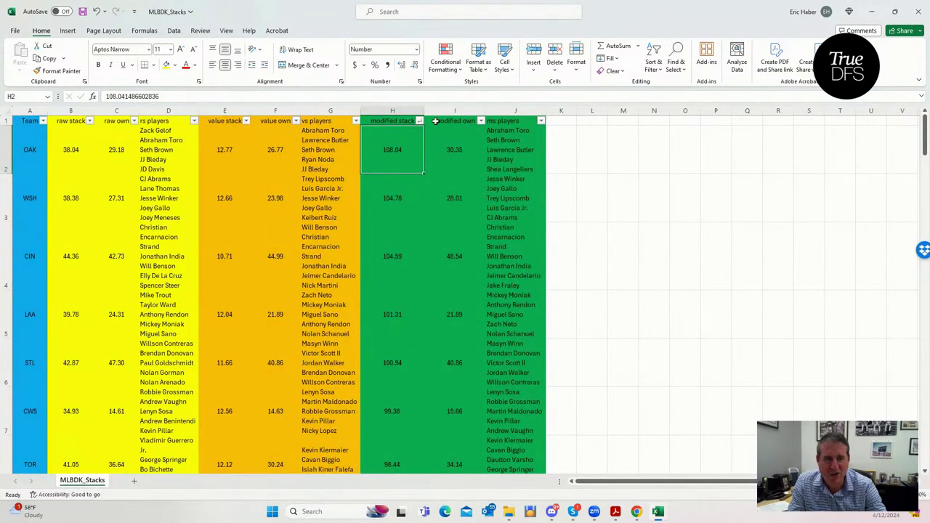
{"action": "left_click", "coordinate": [420, 122]}
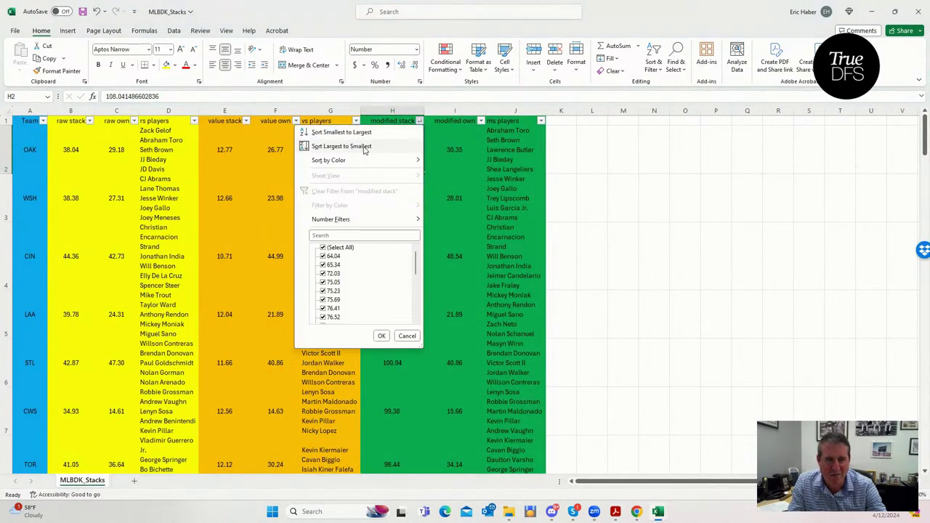
{"action": "left_click", "coordinate": [356, 147]}
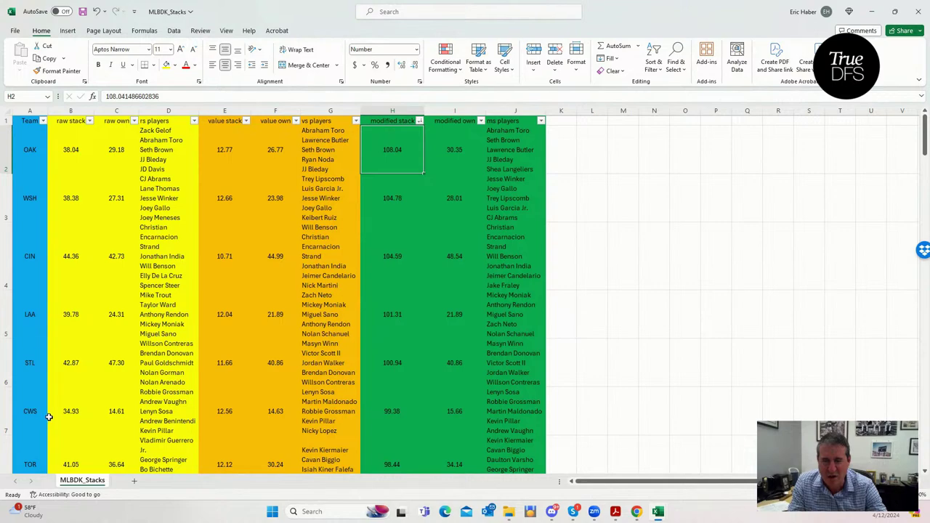
{"action": "scroll", "coordinate": [46, 416], "scroll_direction": "down", "scroll_amount": 2}
Return to DraftKings, clear the SEA filter, and limit the pitcher pool to LAD in the SD @ LAD game.
{"action": "left_click", "coordinate": [877, 12]}
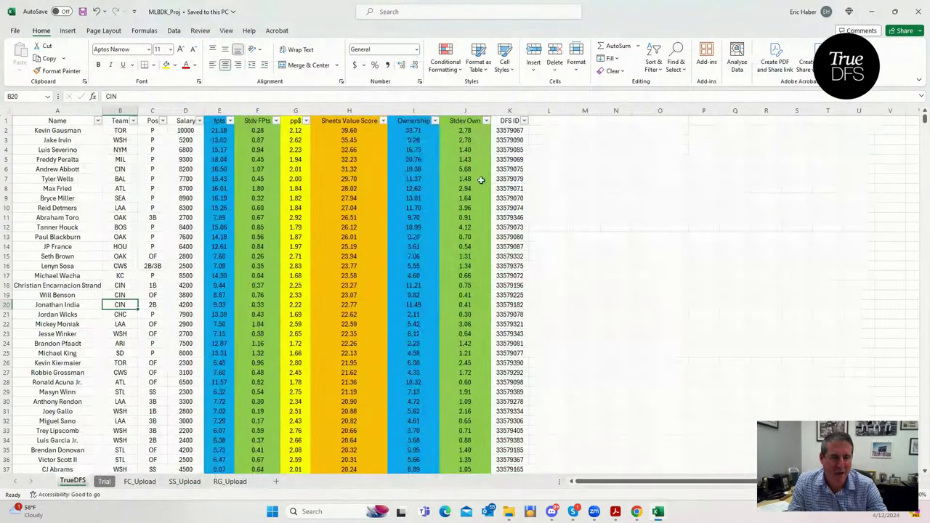
{"action": "left_click", "coordinate": [877, 12]}
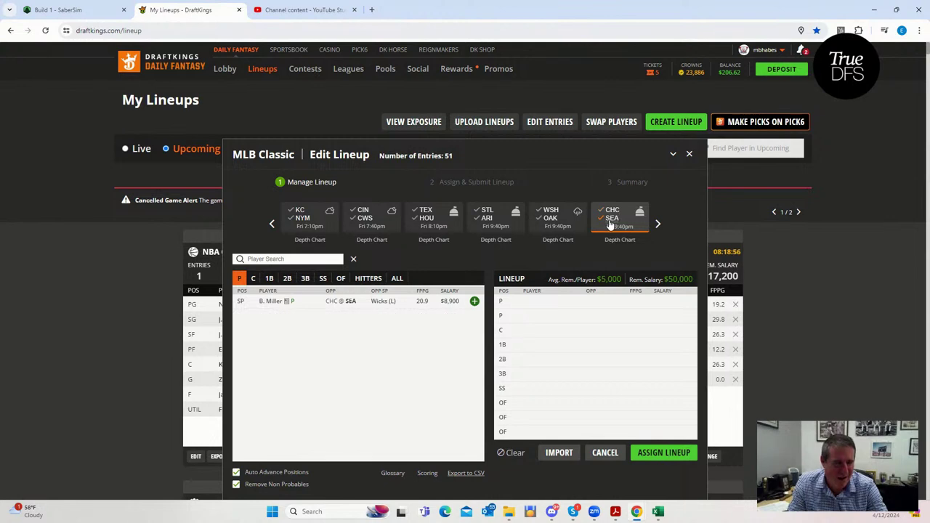
{"action": "left_click", "coordinate": [608, 215]}
{"action": "left_click", "coordinate": [658, 225]}
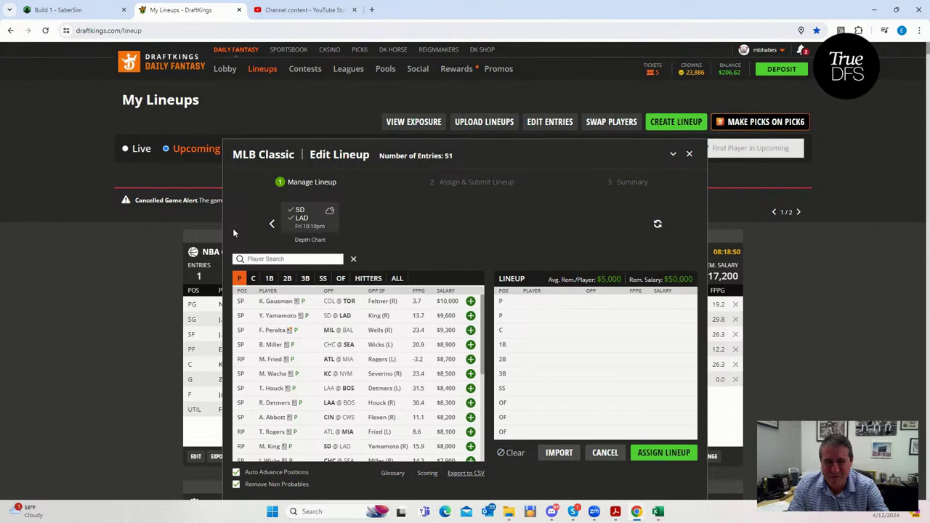
{"action": "left_click", "coordinate": [300, 221]}
{"action": "left_click", "coordinate": [301, 220]}
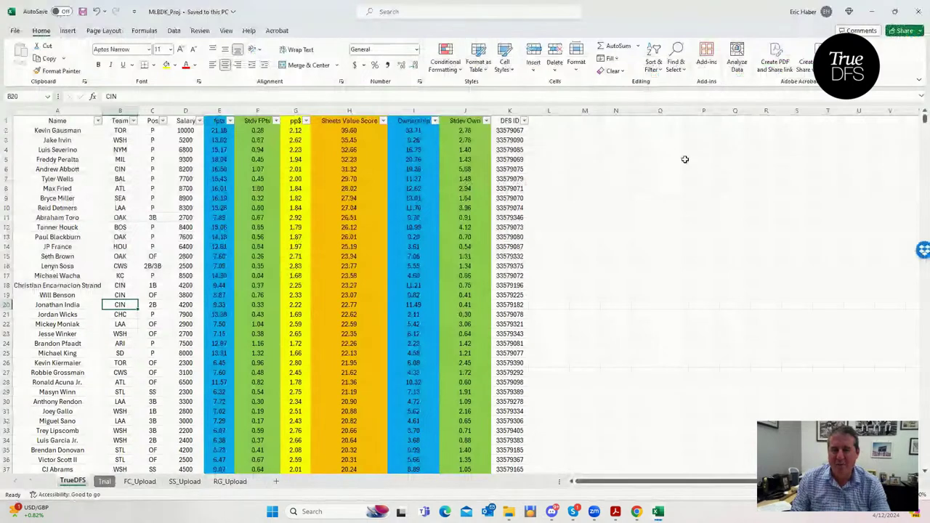
Search the MLBDK_Proj workbook for "yama" and check the team and projected fpts in Yoshinobu Yamamoto's row.
{"action": "key", "text": "ctrl+f"}
{"action": "type", "text": "yama"}
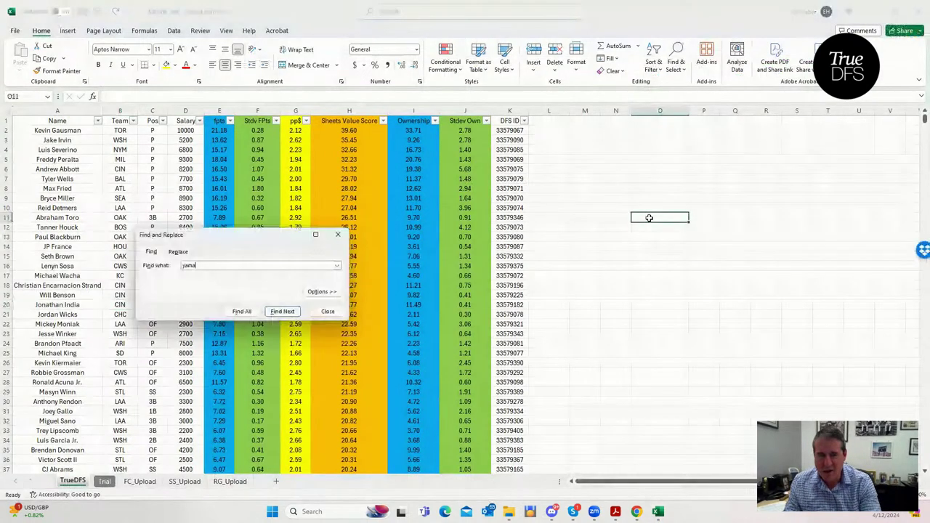
{"action": "key", "text": "Return"}
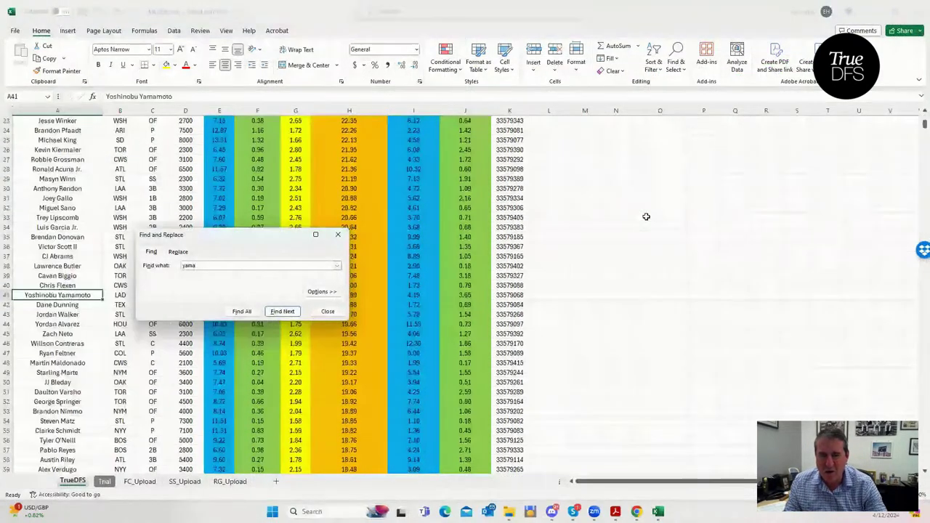
{"action": "left_click", "coordinate": [338, 234]}
{"action": "left_click", "coordinate": [222, 294]}
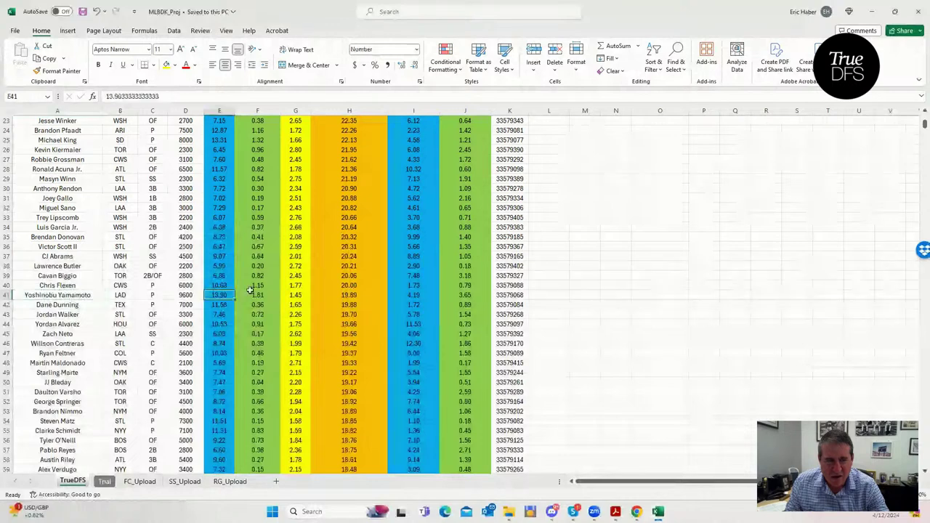
{"action": "left_click", "coordinate": [131, 296]}
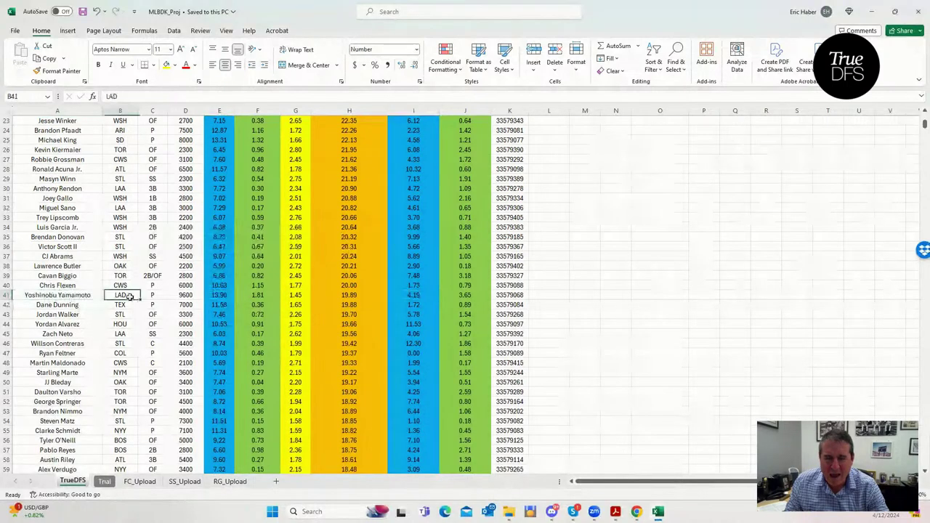
{"action": "left_click", "coordinate": [217, 295]}
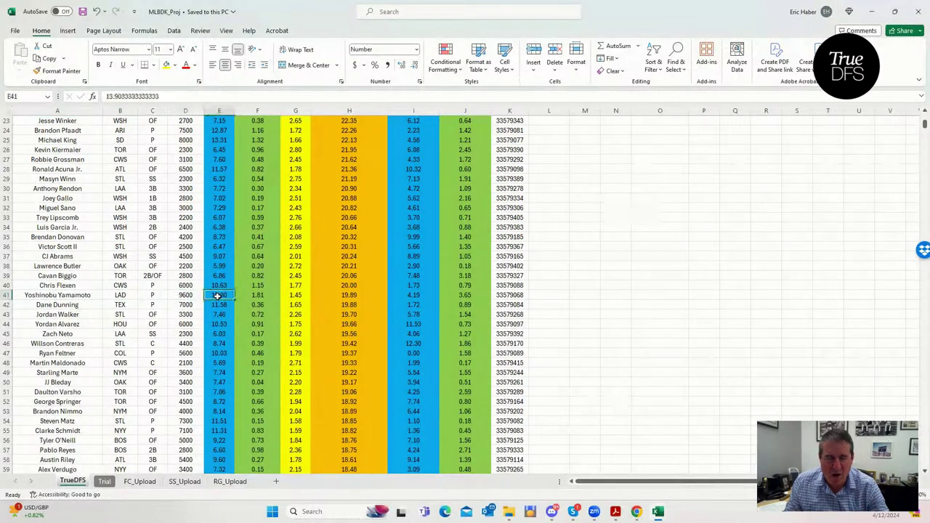
Return to DraftKings, review Yamamoto's game log, and add him to the lineup as a pitcher.
{"action": "left_click", "coordinate": [871, 12]}
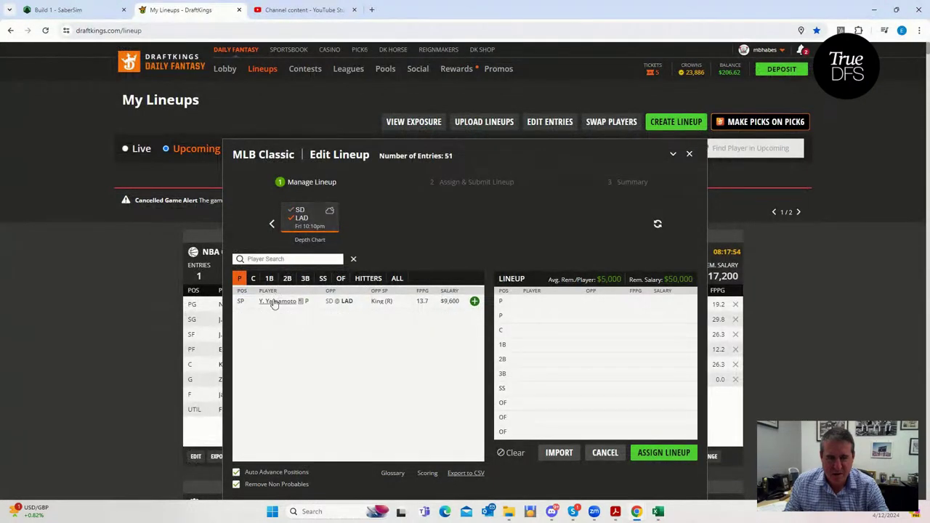
{"action": "left_click", "coordinate": [282, 301]}
{"action": "left_click", "coordinate": [462, 217]}
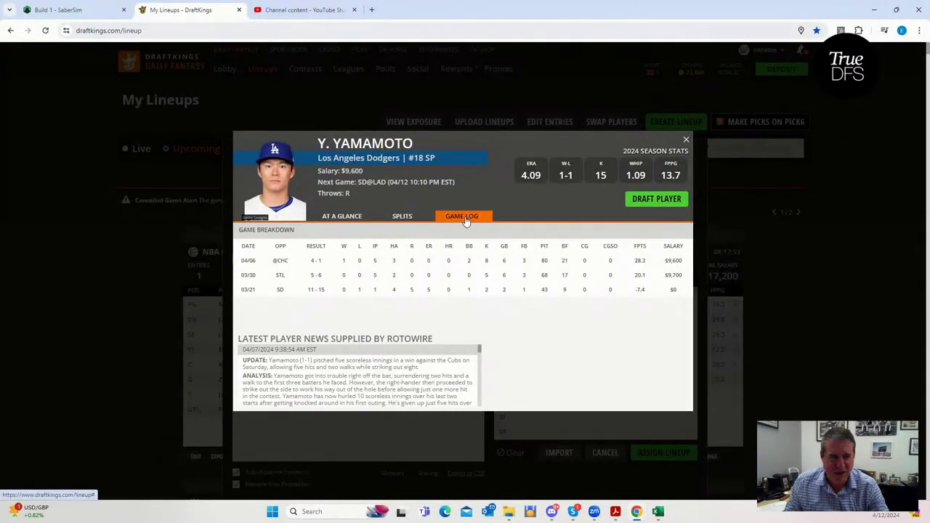
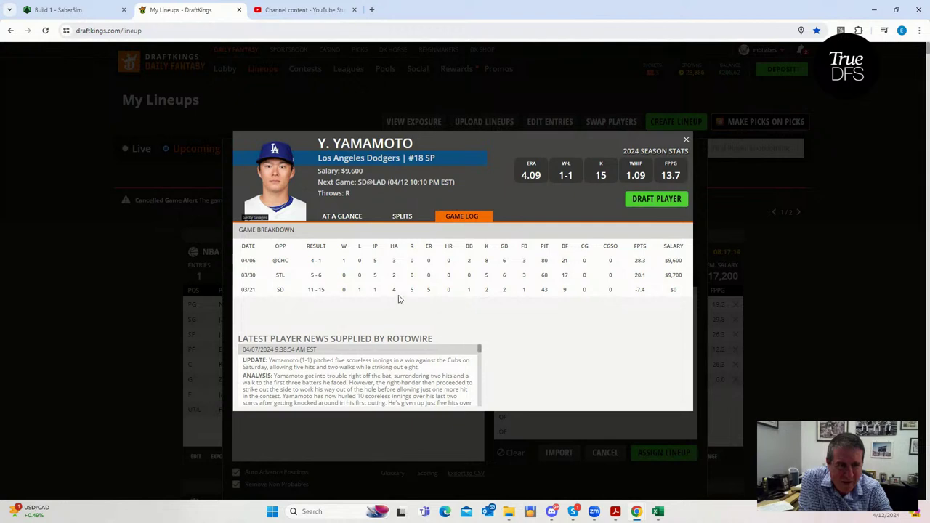
{"action": "left_click", "coordinate": [687, 140]}
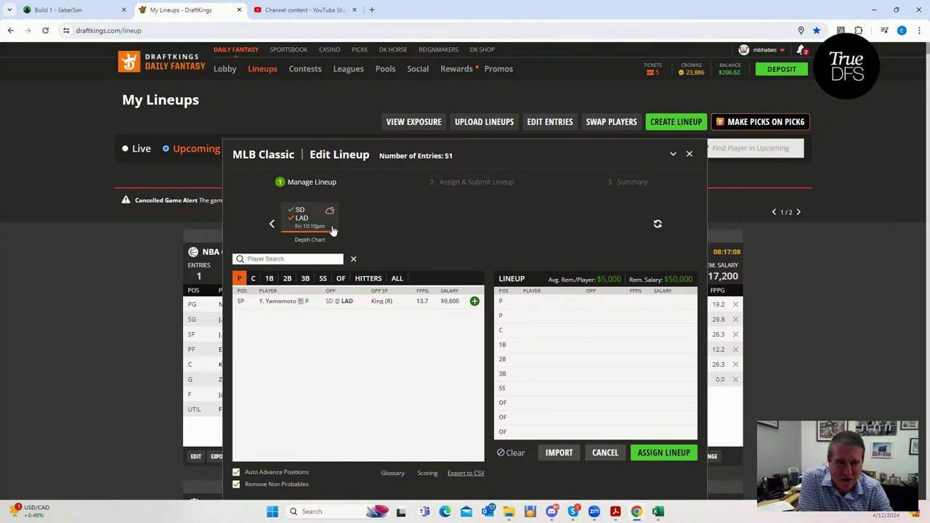
{"action": "left_click", "coordinate": [474, 301]}
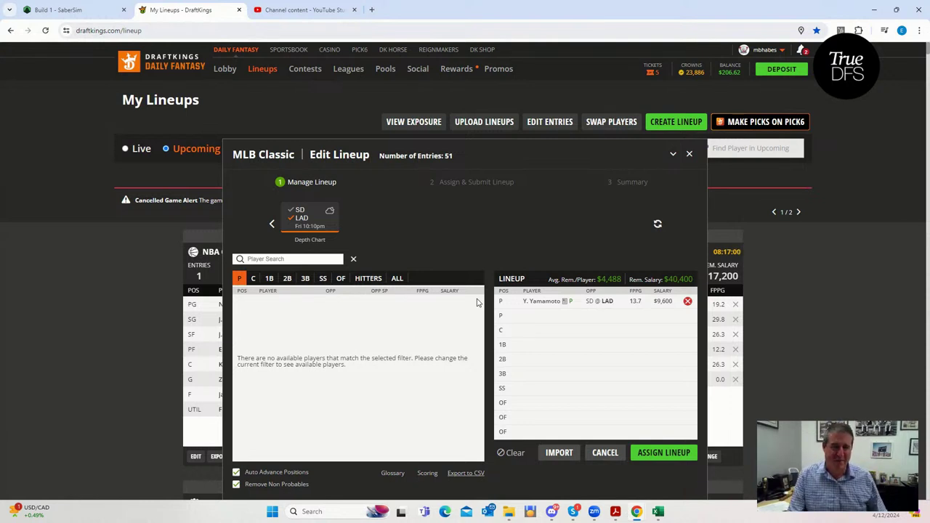
Change the team filter from LAD to SD and review Michael King's game log.
{"action": "left_click", "coordinate": [301, 217]}
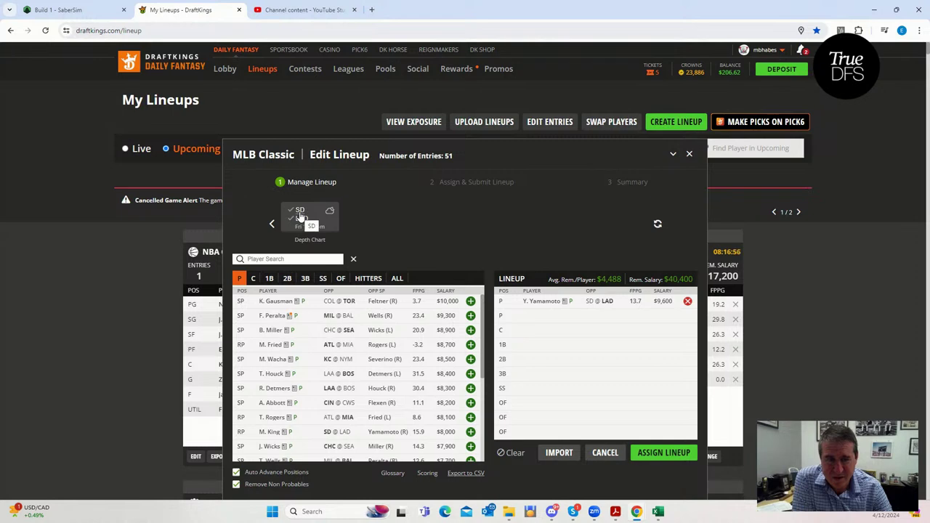
{"action": "left_click", "coordinate": [301, 217]}
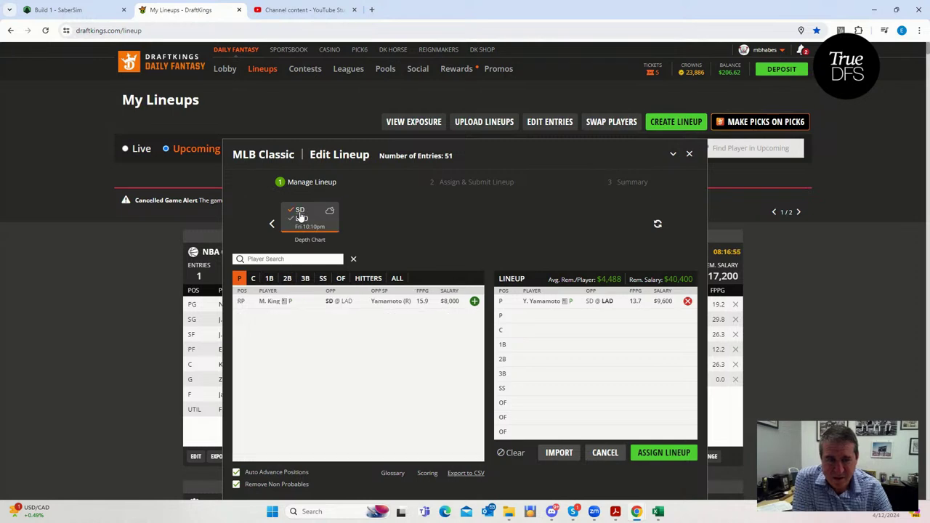
{"action": "left_click", "coordinate": [267, 300]}
{"action": "left_click", "coordinate": [449, 218]}
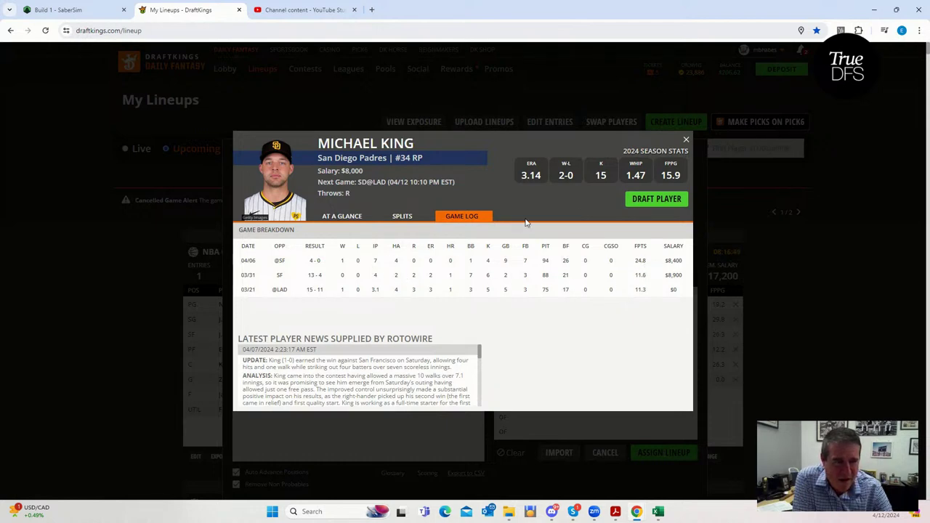
{"action": "left_click", "coordinate": [686, 139]}
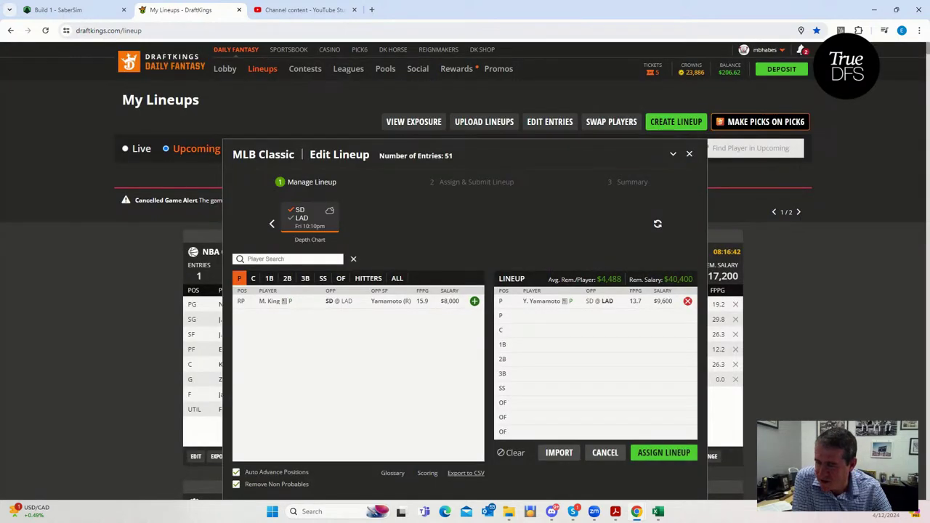
In the MLBDK_Stacks workbook, sort the teams by raw stack from largest to smallest and check TOR's raw stack and raw ownership.
{"action": "key", "text": "alt+Tab"}
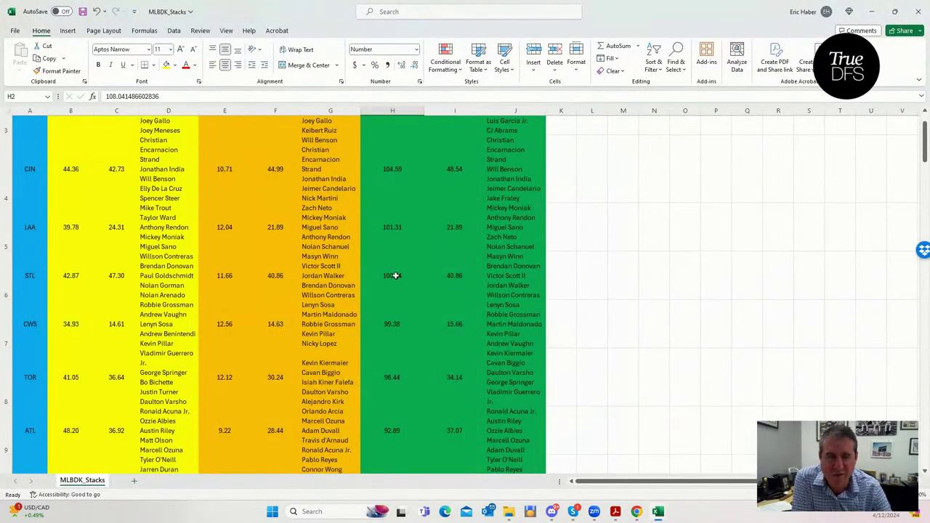
{"action": "scroll", "coordinate": [559, 276], "scroll_direction": "up", "scroll_amount": 2}
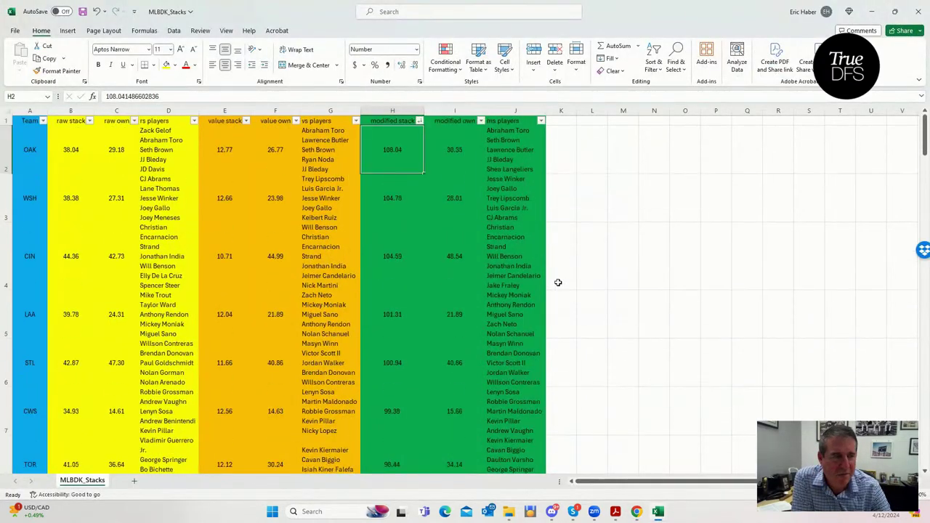
{"action": "left_click", "coordinate": [89, 120]}
{"action": "left_click", "coordinate": [71, 145]}
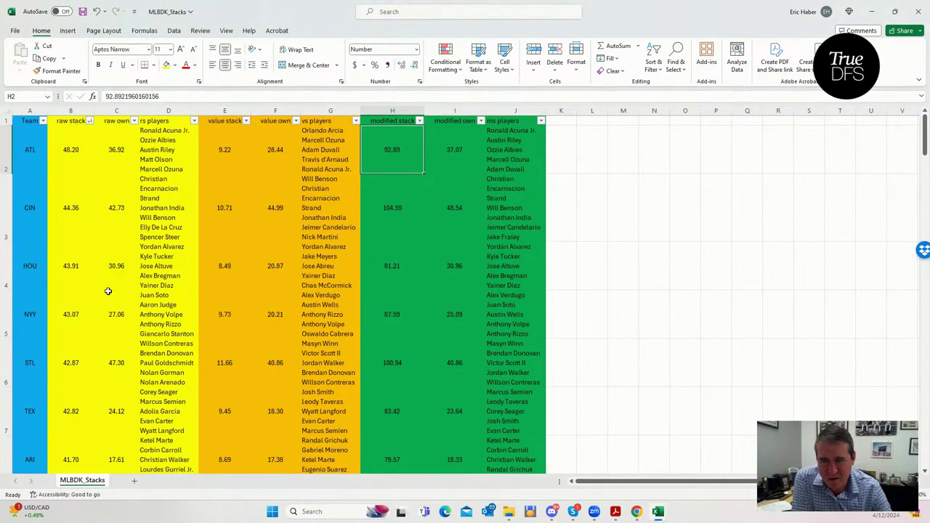
{"action": "scroll", "coordinate": [107, 290], "scroll_direction": "down", "scroll_amount": 2}
{"action": "left_click", "coordinate": [70, 397]}
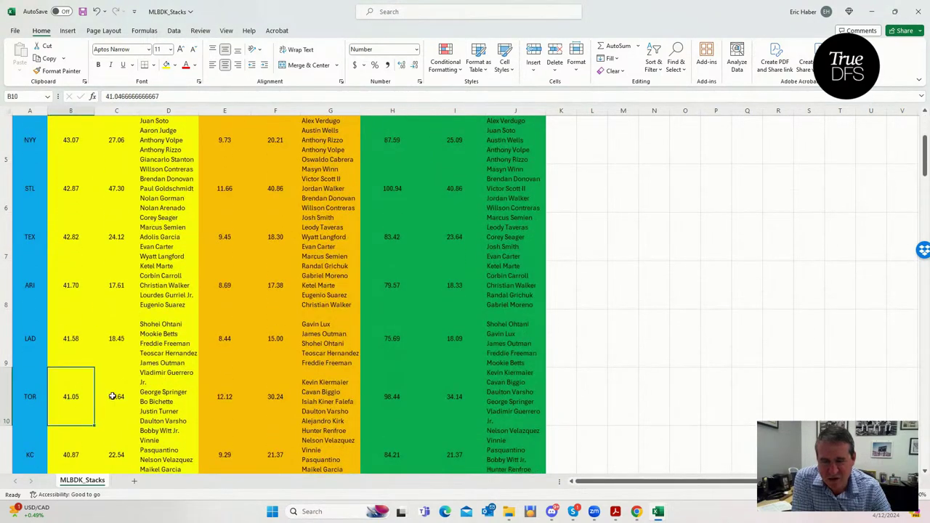
{"action": "left_click", "coordinate": [113, 397]}
{"action": "scroll", "coordinate": [204, 363], "scroll_direction": "up", "scroll_amount": 3}
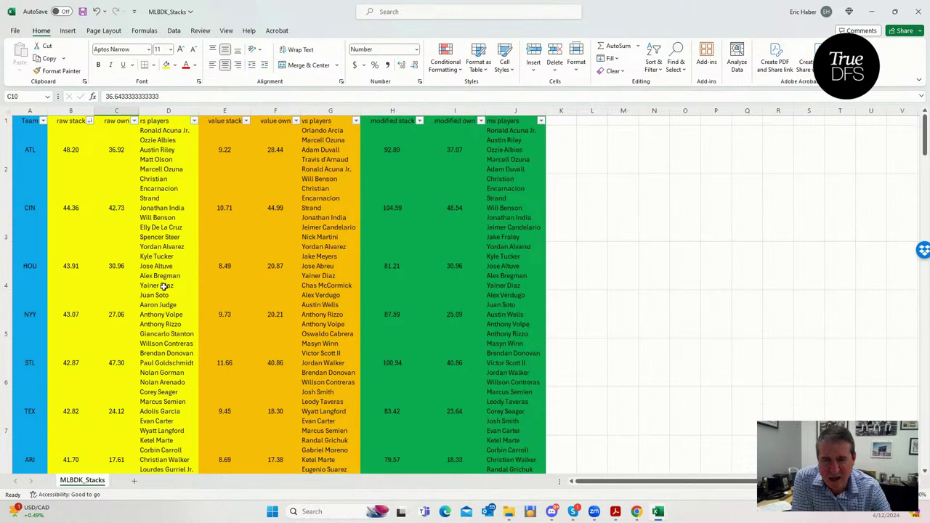
{"action": "scroll", "coordinate": [109, 298], "scroll_direction": "down", "scroll_amount": 3}
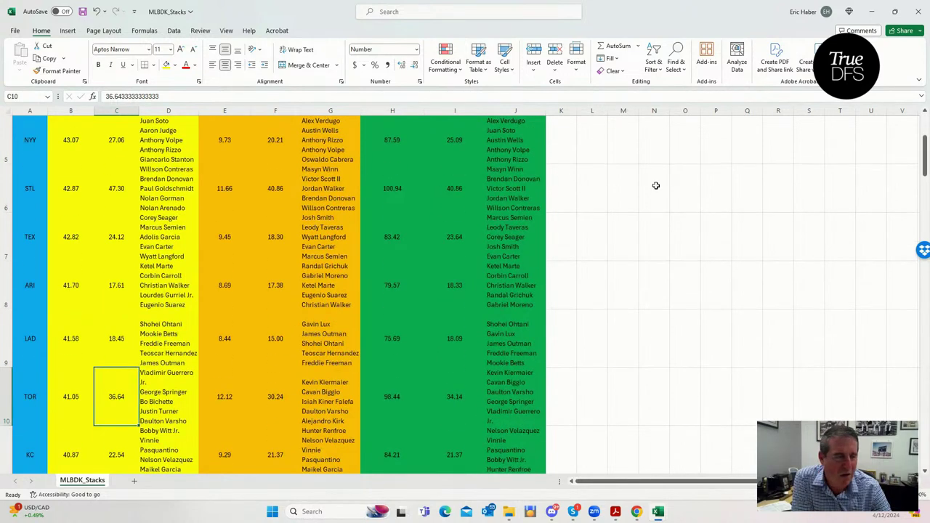
{"action": "scroll", "coordinate": [655, 186], "scroll_direction": "up", "scroll_amount": 3}
Re-sort the teams by modified stack from largest to smallest and check CIN's raw stack score.
{"action": "left_click", "coordinate": [420, 121]}
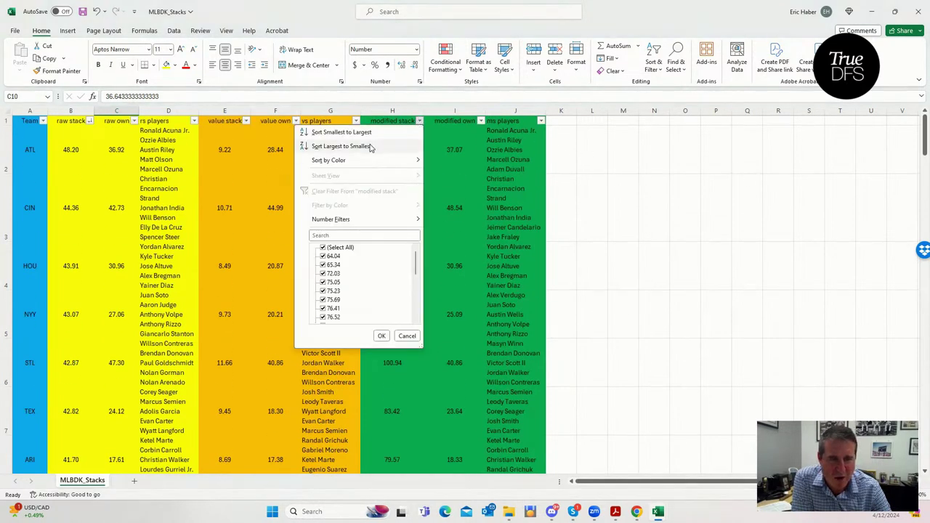
{"action": "left_click", "coordinate": [340, 146]}
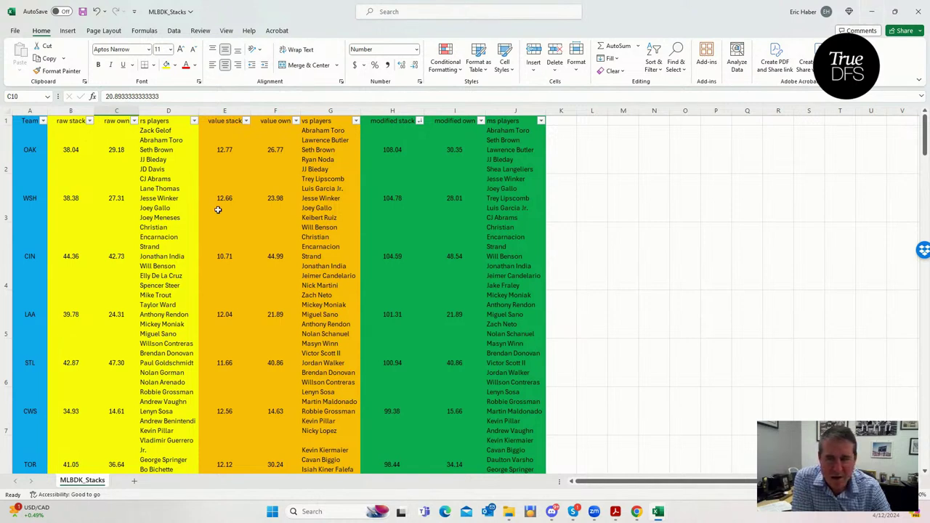
{"action": "left_click", "coordinate": [186, 231]}
{"action": "left_click", "coordinate": [52, 255]}
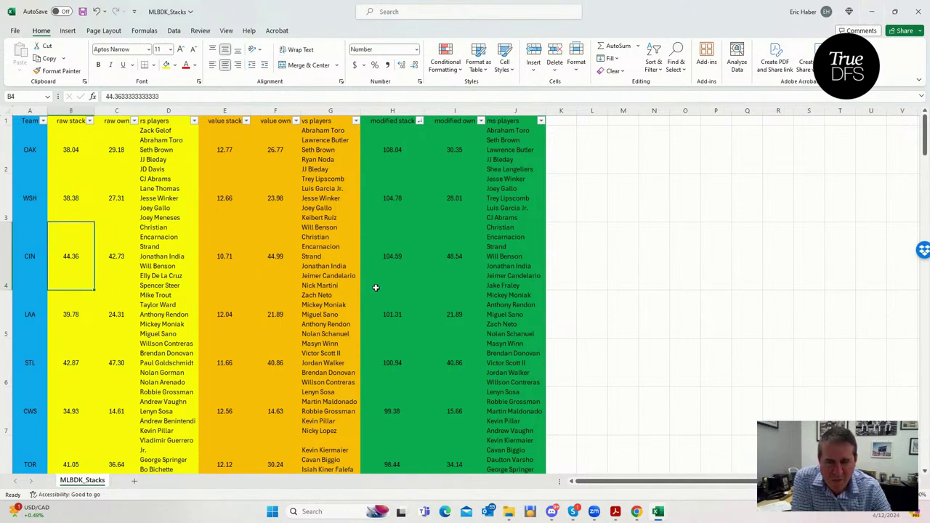
Compare the modified stack scores and modified ownership of CIN and CWS, and return to the DraftKings lineup editor.
{"action": "left_click", "coordinate": [391, 259]}
{"action": "left_click", "coordinate": [443, 254]}
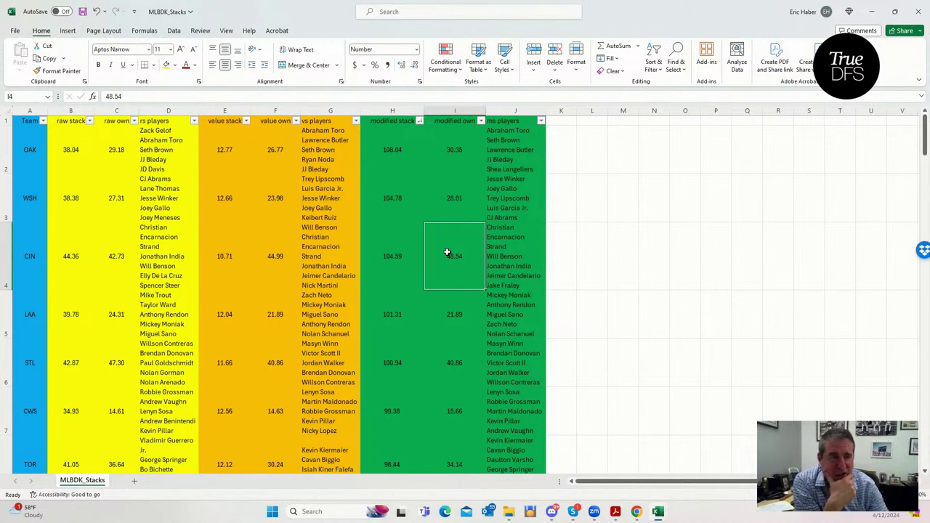
{"action": "left_click", "coordinate": [394, 257]}
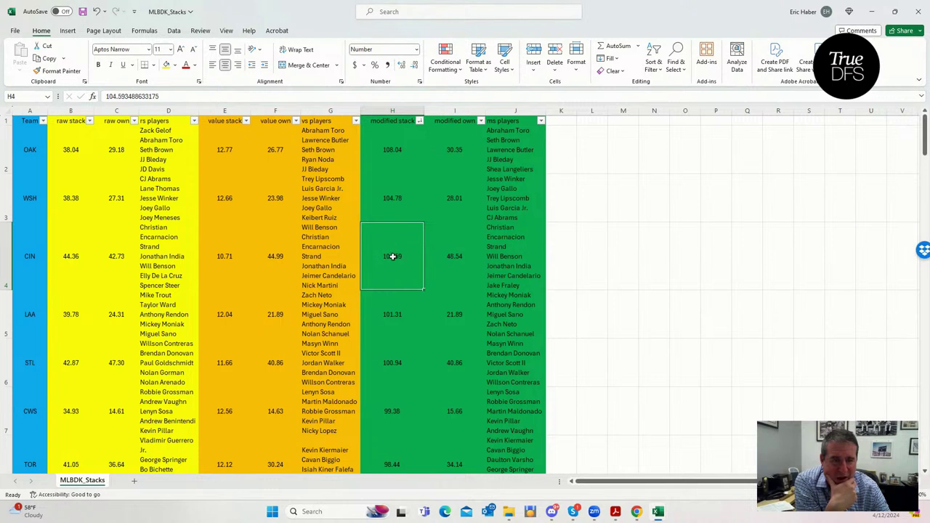
{"action": "left_click", "coordinate": [456, 258]}
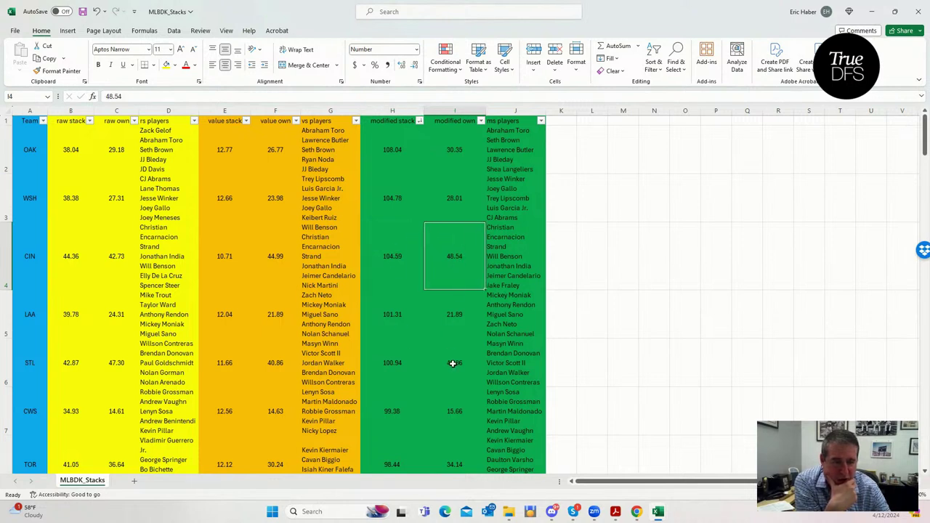
{"action": "left_click", "coordinate": [404, 410]}
{"action": "left_click", "coordinate": [464, 406]}
{"action": "left_click", "coordinate": [458, 252]}
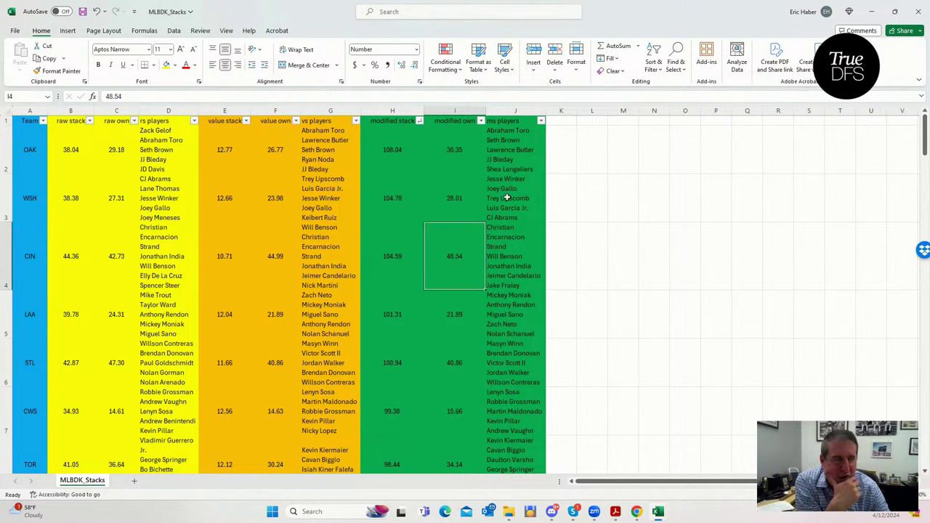
{"action": "left_click", "coordinate": [869, 13]}
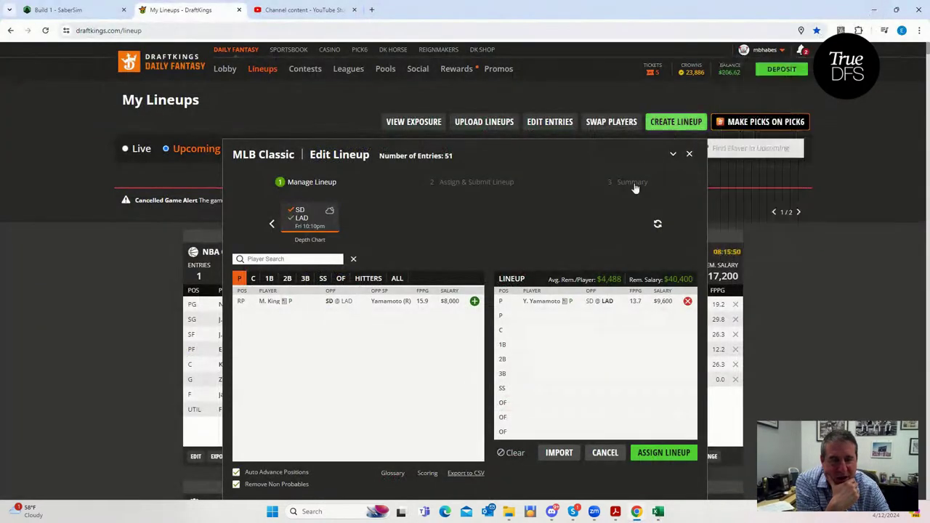
Review the game log on Y. Yamamoto's player card and switch to the SaberSim build.
{"action": "left_click", "coordinate": [535, 304]}
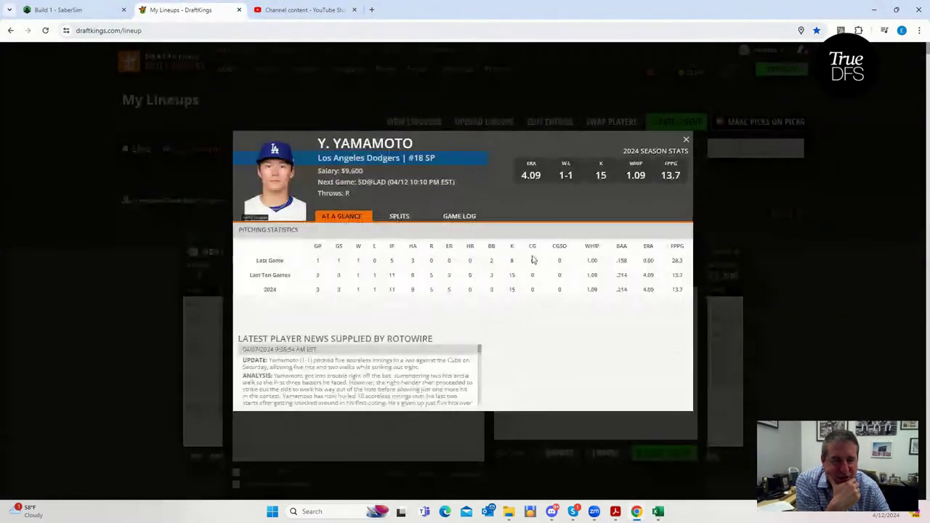
{"action": "left_click", "coordinate": [460, 216]}
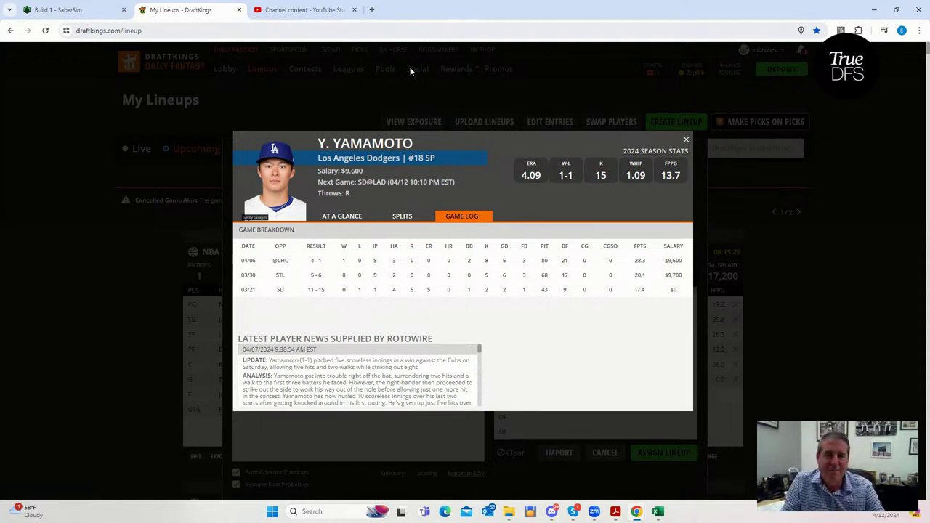
{"action": "left_click", "coordinate": [87, 11]}
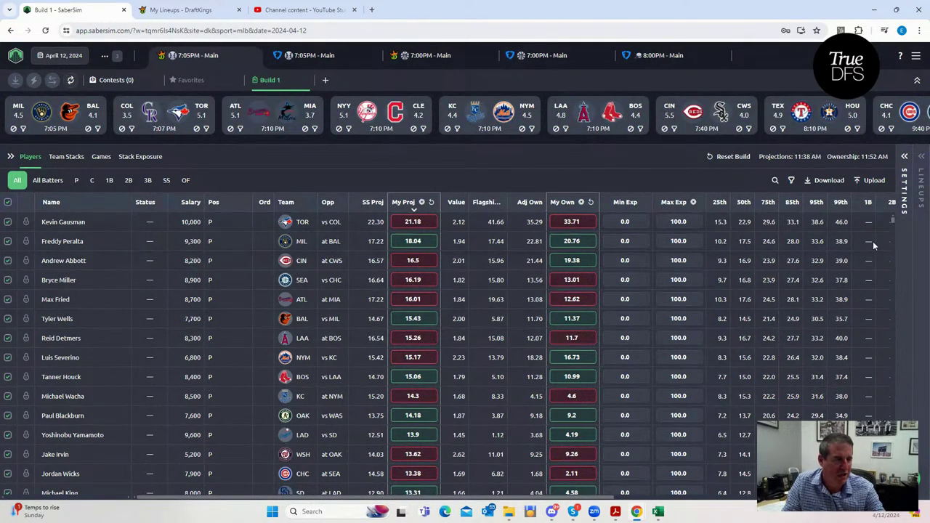
Set the number of lineups to 50 in the build settings and build the lineups.
{"action": "left_click", "coordinate": [905, 159]}
{"action": "left_click", "coordinate": [777, 248]}
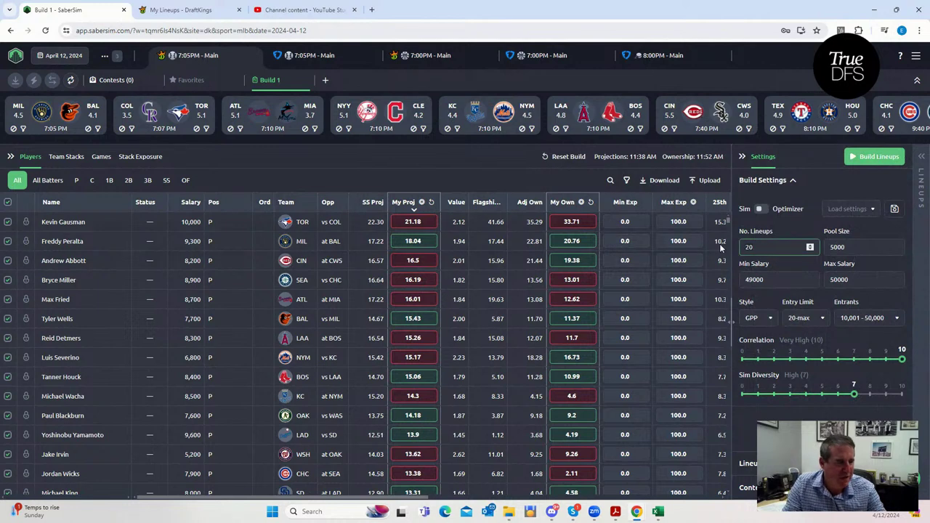
{"action": "left_click", "coordinate": [859, 157]}
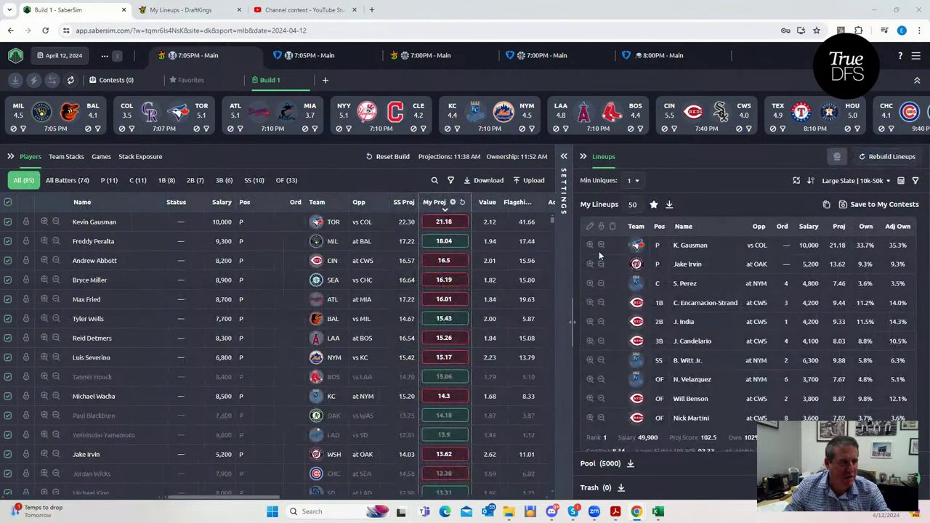
Examine the formula and weights behind the Large Slate | 10k-50k lineup metric, leaving it as the sort metric.
{"action": "left_click", "coordinate": [857, 186]}
{"action": "left_click", "coordinate": [830, 201]}
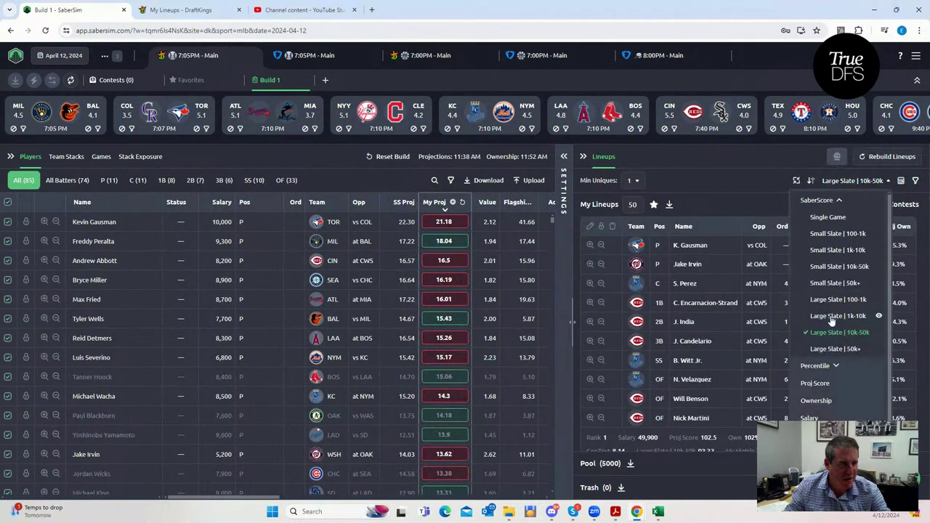
{"action": "left_click", "coordinate": [880, 333]}
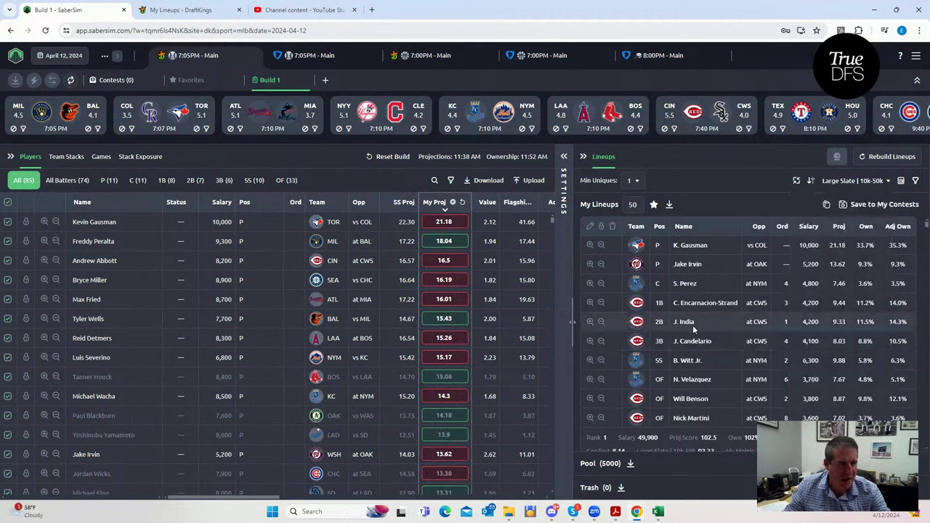
{"action": "left_click", "coordinate": [865, 181]}
{"action": "left_click", "coordinate": [880, 333]}
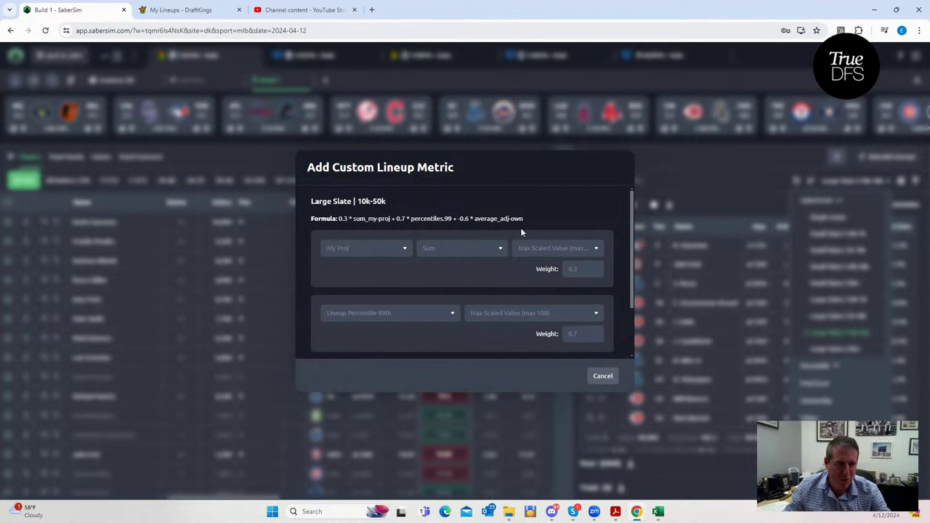
{"action": "left_click", "coordinate": [602, 376]}
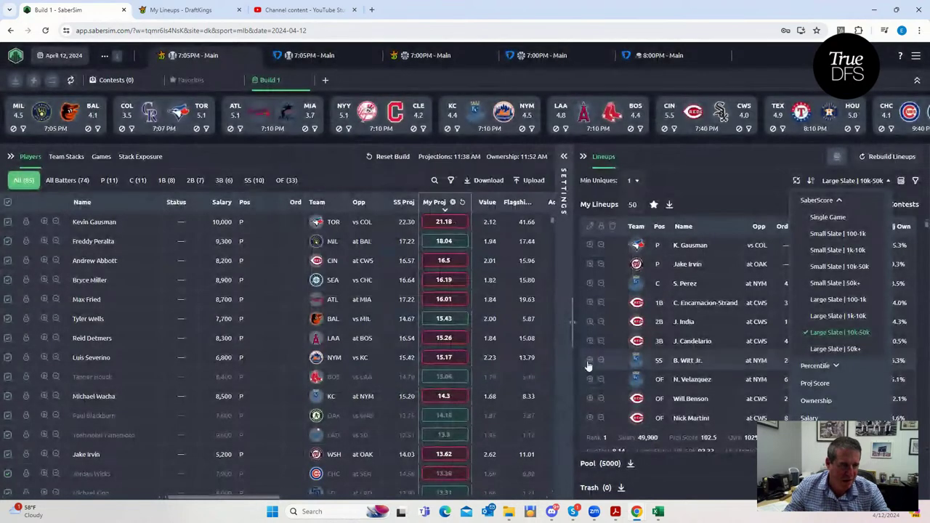
{"action": "left_click", "coordinate": [726, 190]}
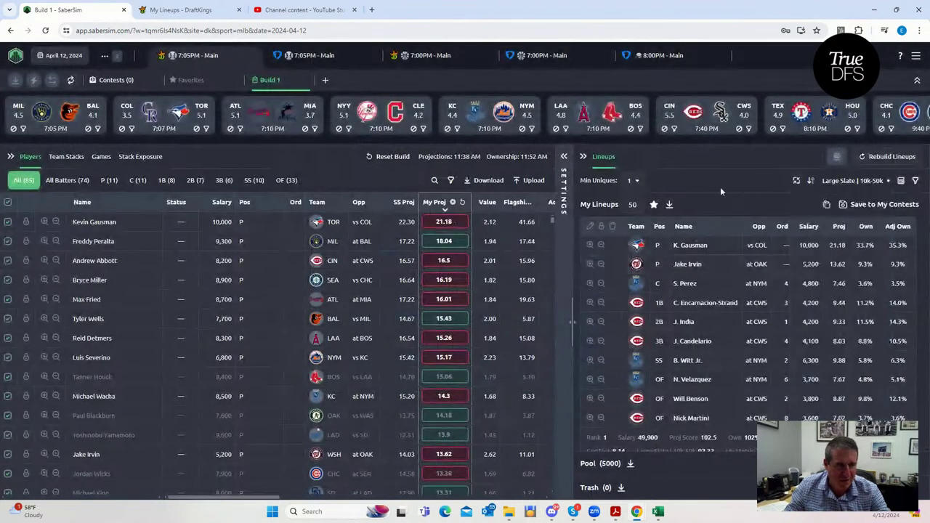
Review the built lineups' exposure by stack type and by team stack.
{"action": "left_click", "coordinate": [134, 158]}
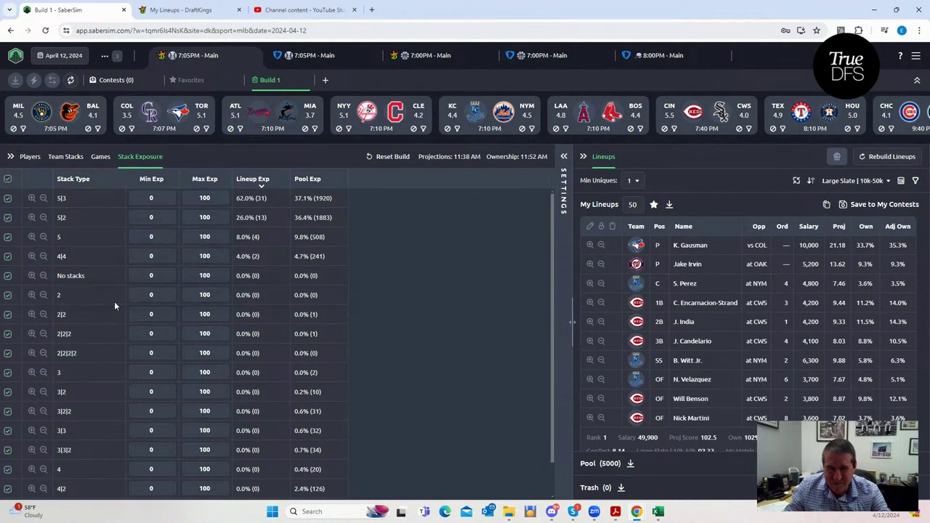
{"action": "left_click", "coordinate": [74, 160]}
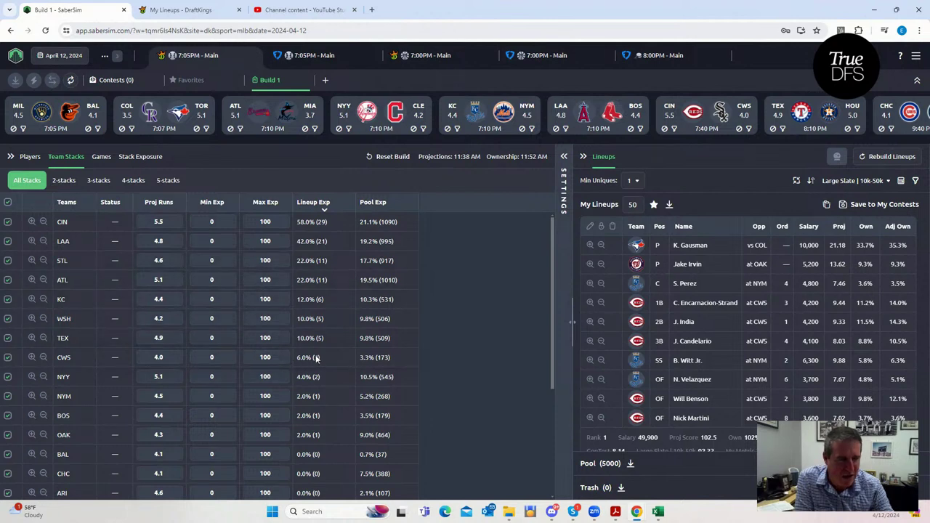
Filter the player list to pitchers, sort them by exposure from highest to lowest, and review each pitcher's exposure.
{"action": "left_click", "coordinate": [26, 158]}
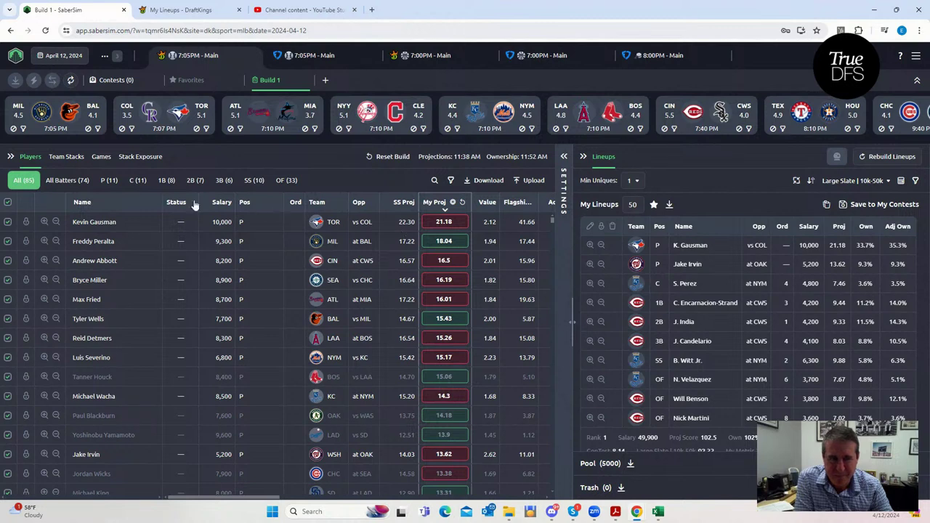
{"action": "left_click", "coordinate": [107, 181]}
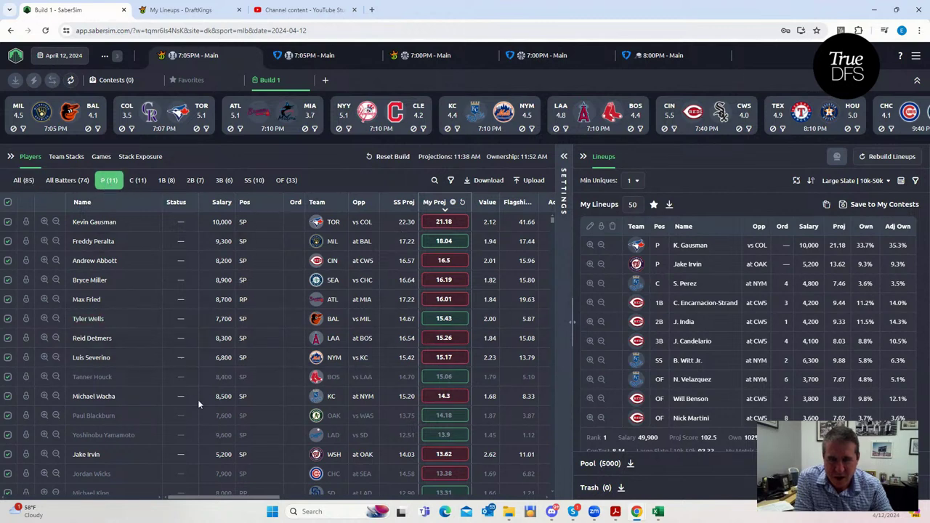
{"action": "left_click_drag", "start_coordinate": [263, 500], "coordinate": [332, 492]}
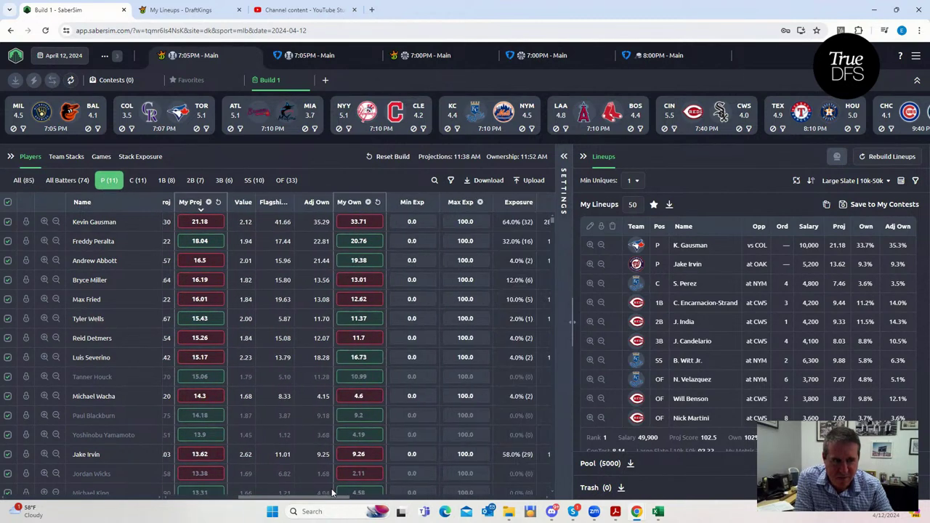
{"action": "left_click", "coordinate": [517, 203]}
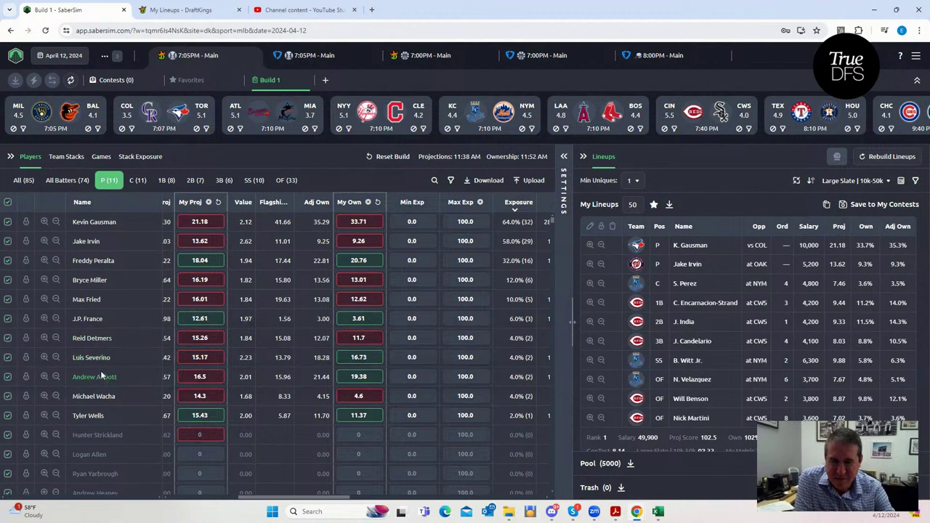
{"action": "scroll", "coordinate": [131, 397], "scroll_direction": "down", "scroll_amount": 3}
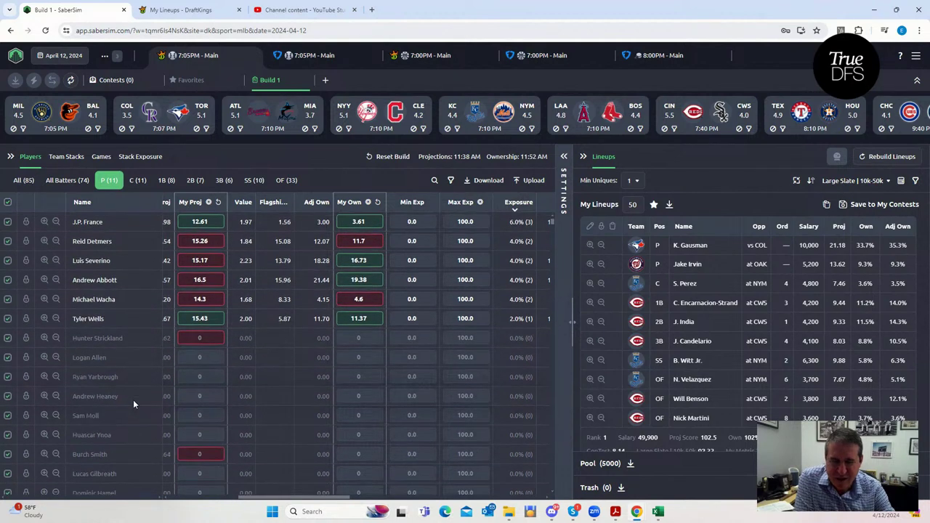
{"action": "scroll", "coordinate": [133, 400], "scroll_direction": "down", "scroll_amount": 5}
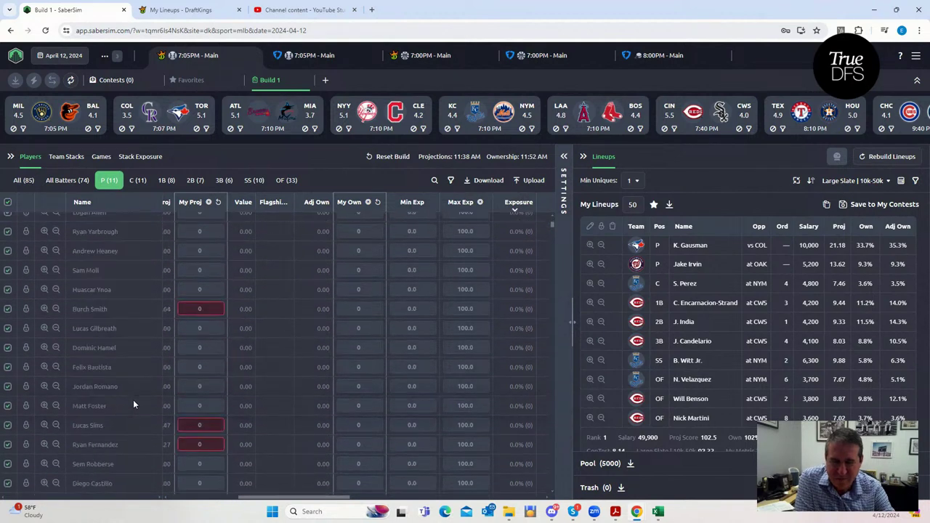
{"action": "scroll", "coordinate": [134, 399], "scroll_direction": "up", "scroll_amount": 3}
{"action": "scroll", "coordinate": [137, 398], "scroll_direction": "up", "scroll_amount": 3}
{"action": "scroll", "coordinate": [137, 398], "scroll_direction": "down", "scroll_amount": 1}
{"action": "scroll", "coordinate": [137, 398], "scroll_direction": "up", "scroll_amount": 1}
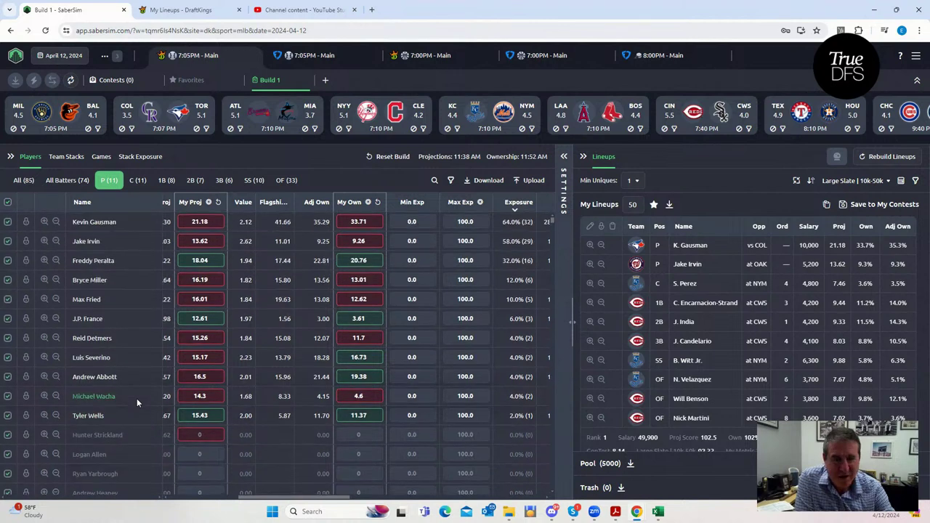
Start saving the 50 lineups to contests, download the DraftKings entries template and upload the file DKEntries - 2024-04-12T122938.387.
{"action": "left_click", "coordinate": [843, 206]}
{"action": "left_click", "coordinate": [473, 188]}
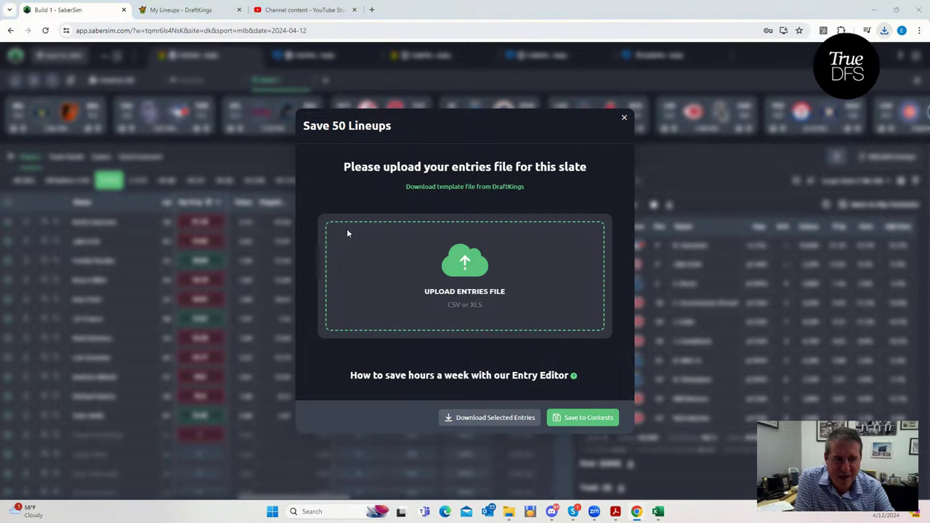
{"action": "left_click", "coordinate": [347, 228]}
{"action": "left_click", "coordinate": [51, 149]}
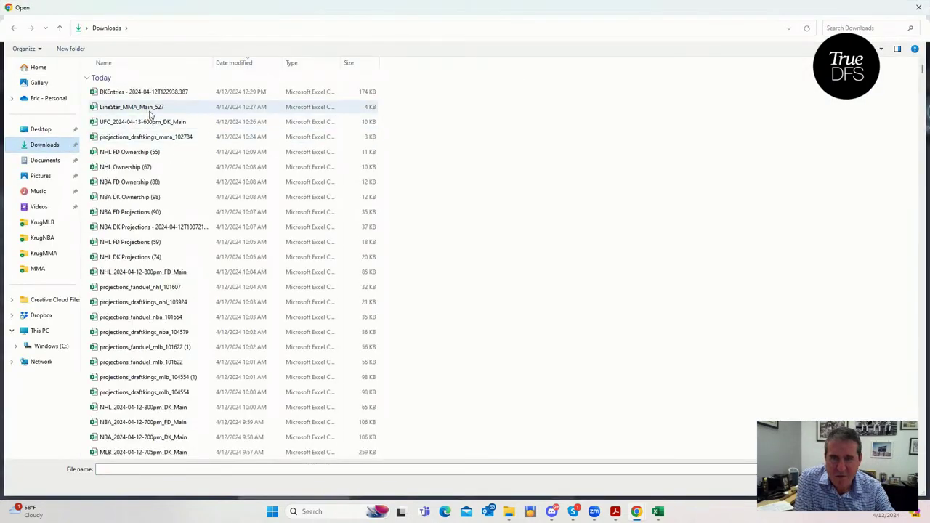
{"action": "left_click", "coordinate": [154, 94]}
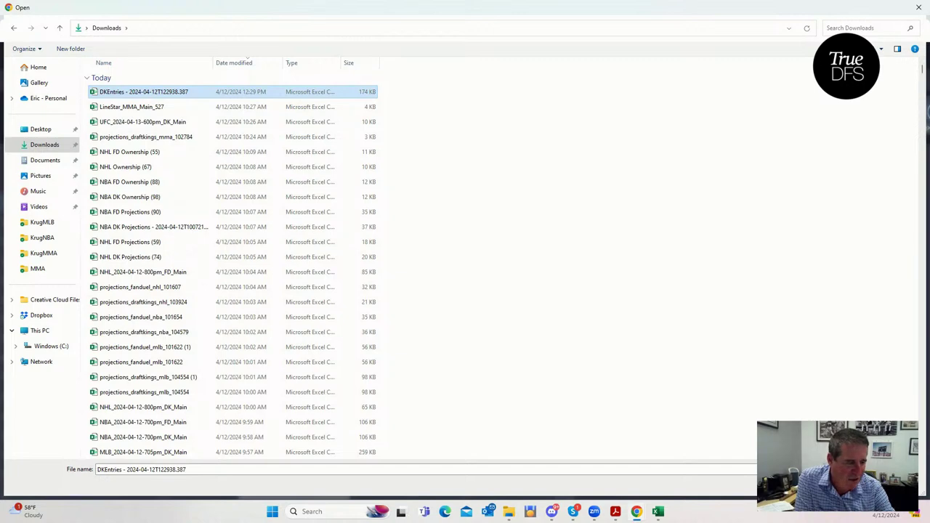
{"action": "key", "text": "Return"}
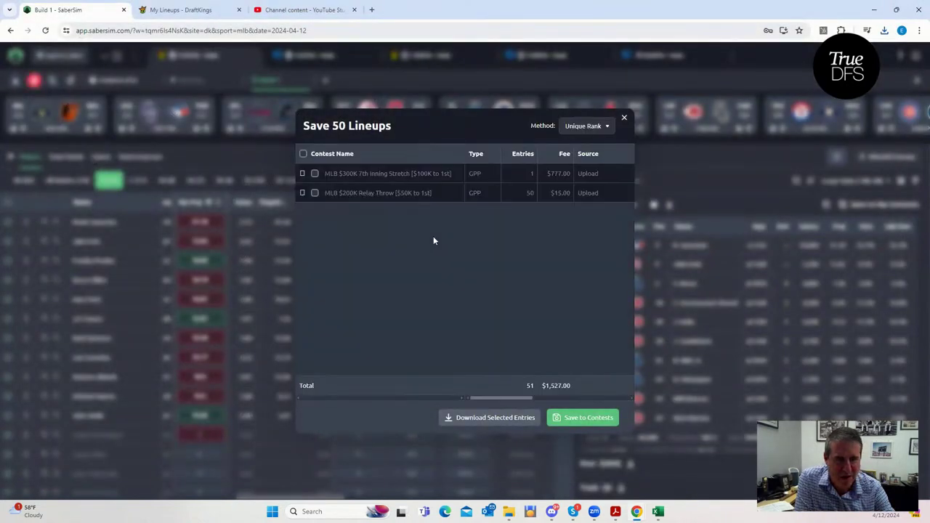